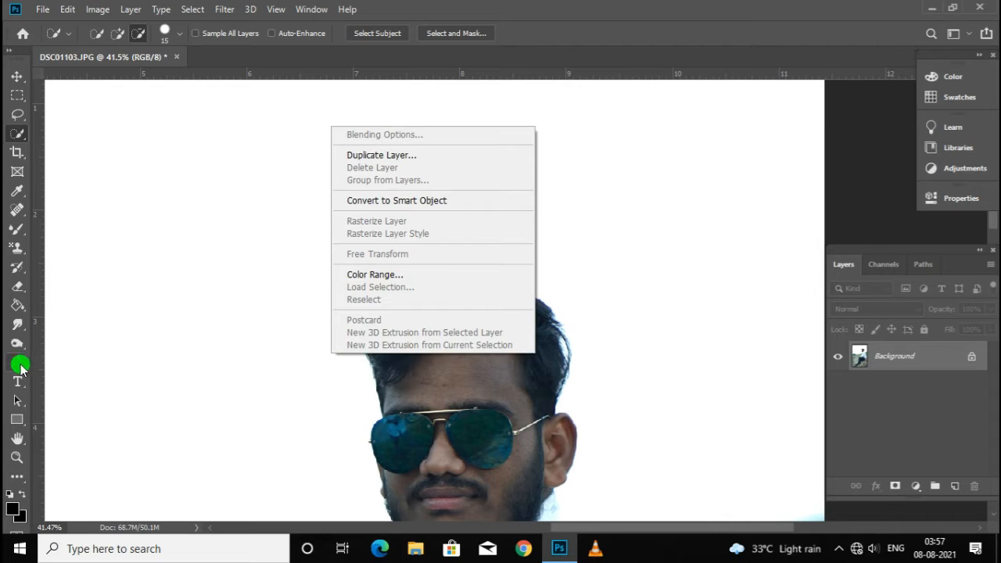
# Unlock the photo's Background layer to make it an editable layer
pyautogui.click(23, 286)
pyautogui.click(19, 286)
pyautogui.scroll(-12, 413, 421)
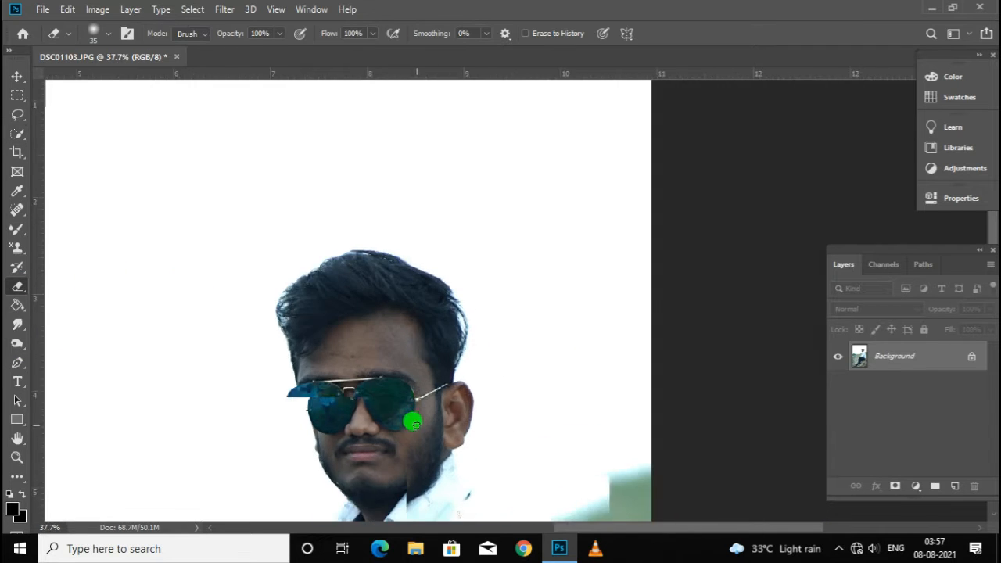
pyautogui.scroll(8, 578, 180)
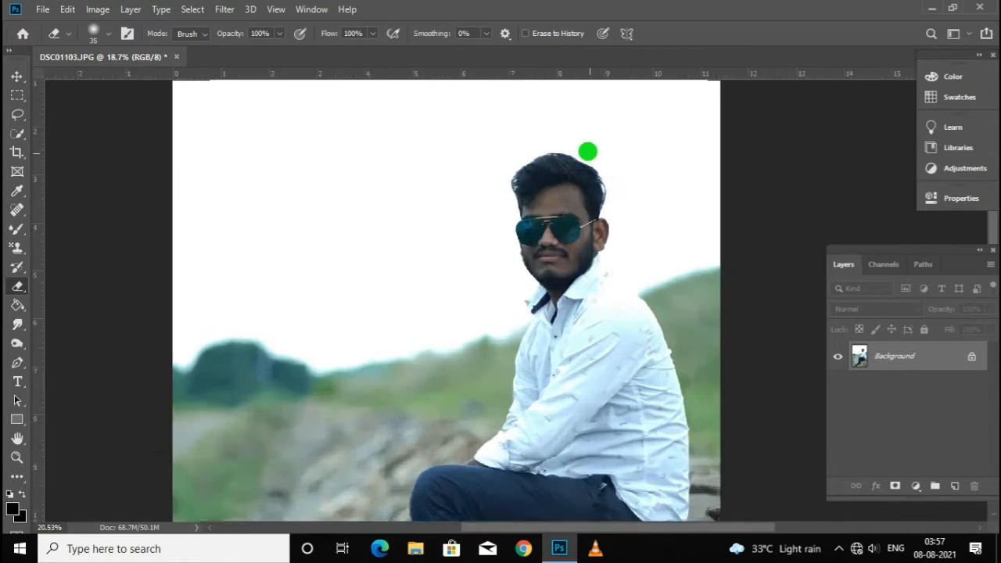
pyautogui.click(975, 356)
pyautogui.scroll(-14, 534, 317)
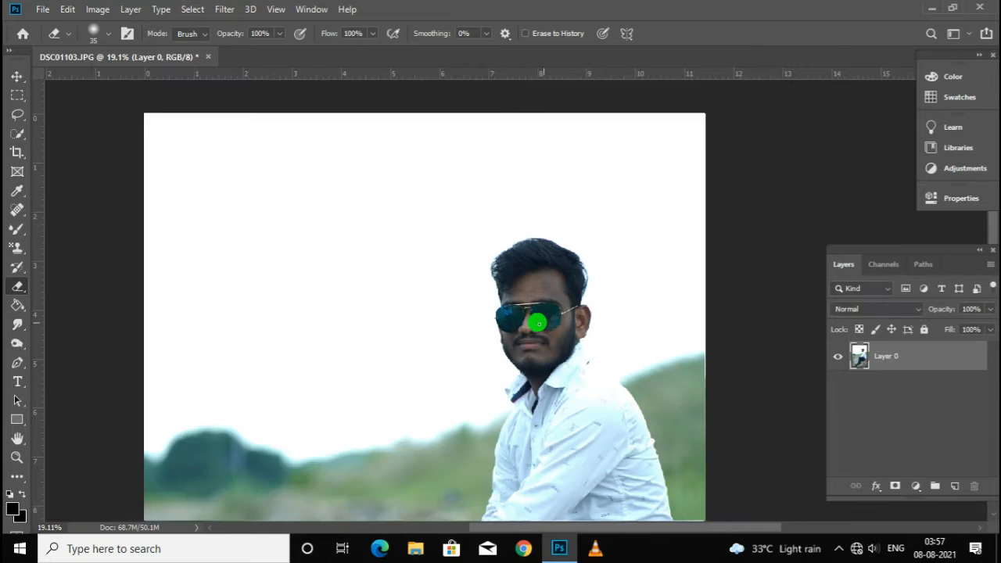
# Start a Pen tool path beyond the photo's left edge and trace the treetops and hill skyline towards the man's collar
pyautogui.scroll(5, 563, 364)
pyautogui.scroll(-1, 535, 454)
pyautogui.scroll(-1, 621, 279)
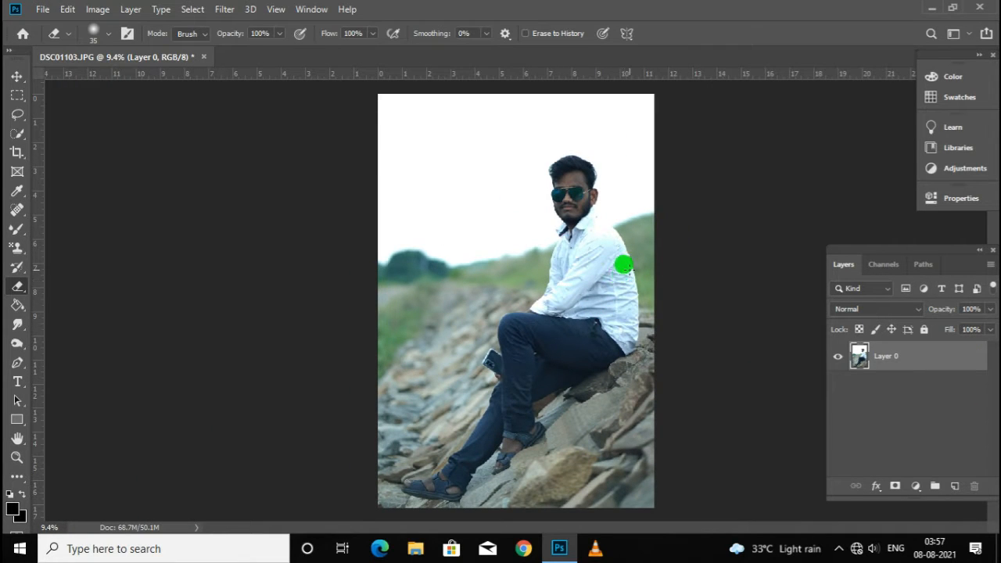
pyautogui.scroll(1, 599, 203)
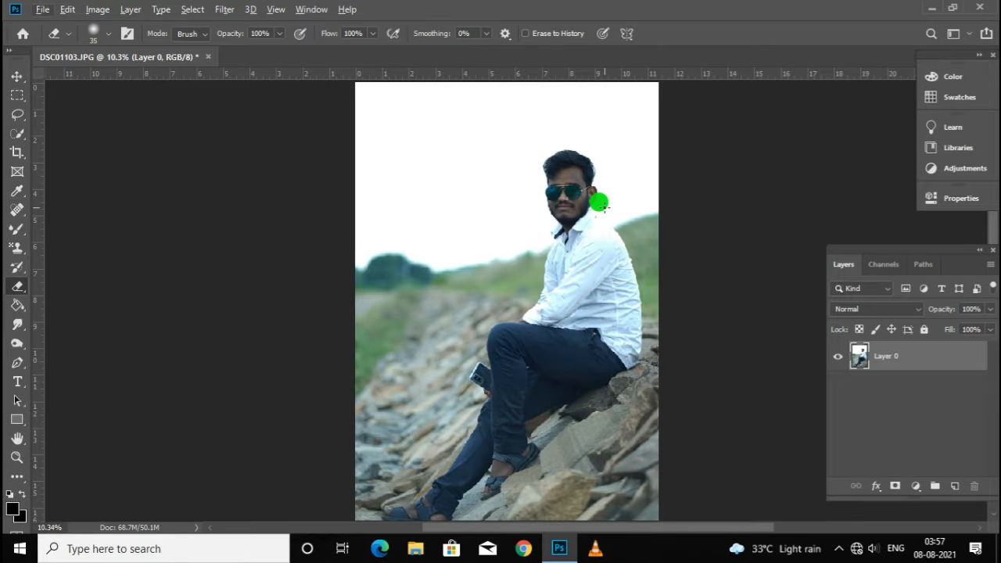
pyautogui.scroll(5, 585, 150)
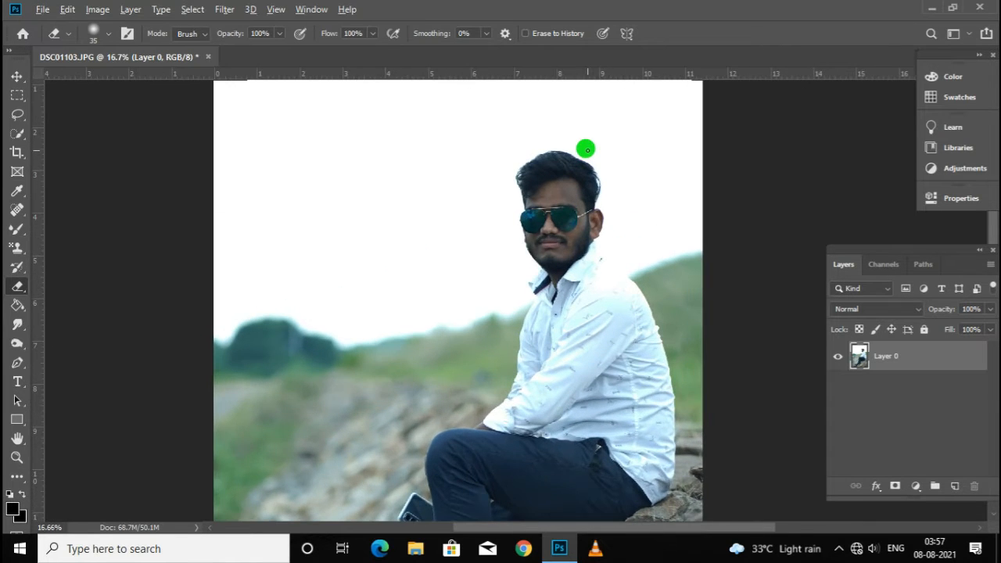
pyautogui.scroll(4, 586, 149)
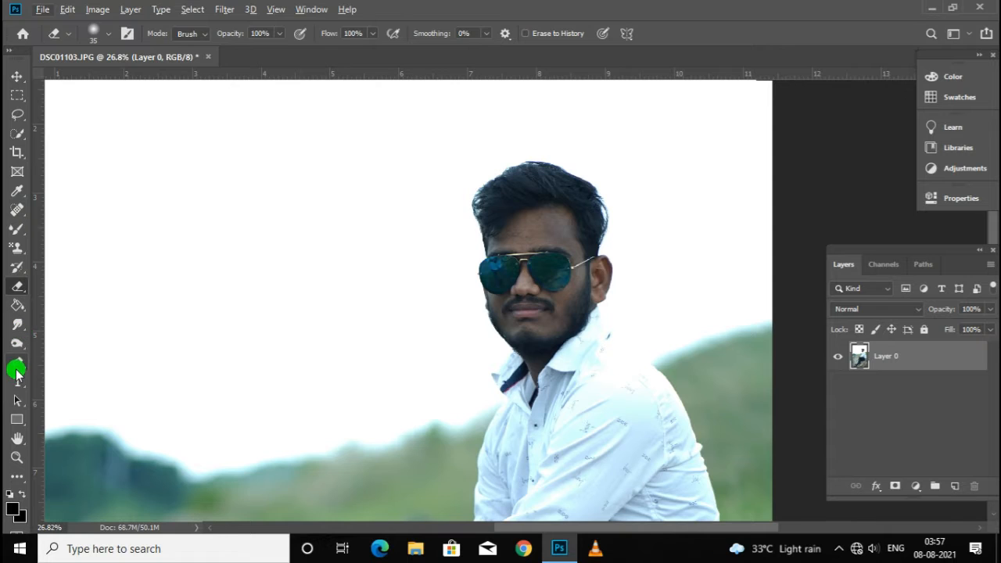
pyautogui.click(18, 366)
pyautogui.scroll(-5, 447, 286)
pyautogui.scroll(5, 368, 286)
pyautogui.click(341, 251)
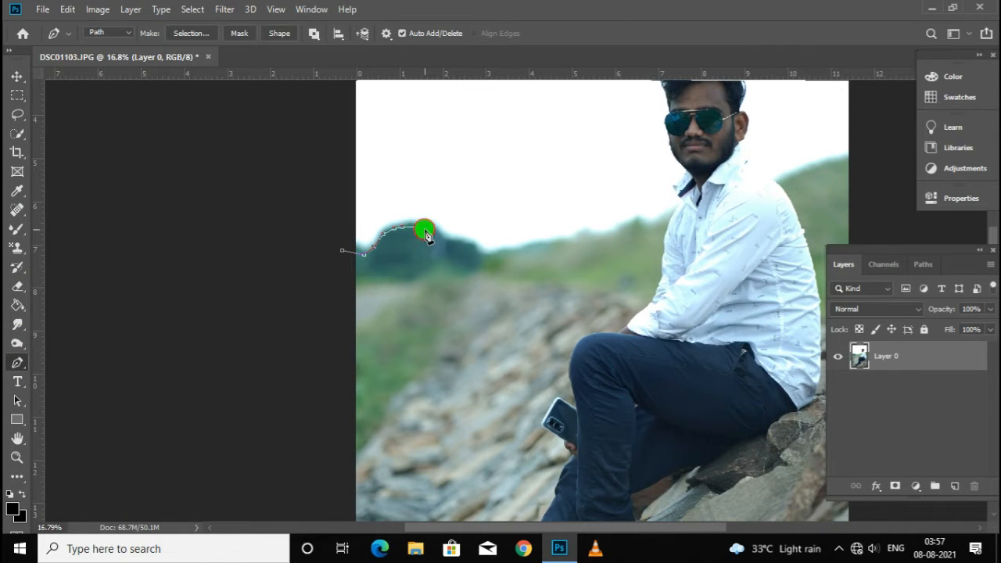
pyautogui.click(483, 255)
pyautogui.click(514, 251)
pyautogui.click(567, 245)
pyautogui.click(574, 240)
# Extend the pen path around the shirt collar on the left side of the neck up to the chin
pyautogui.scroll(12, 670, 219)
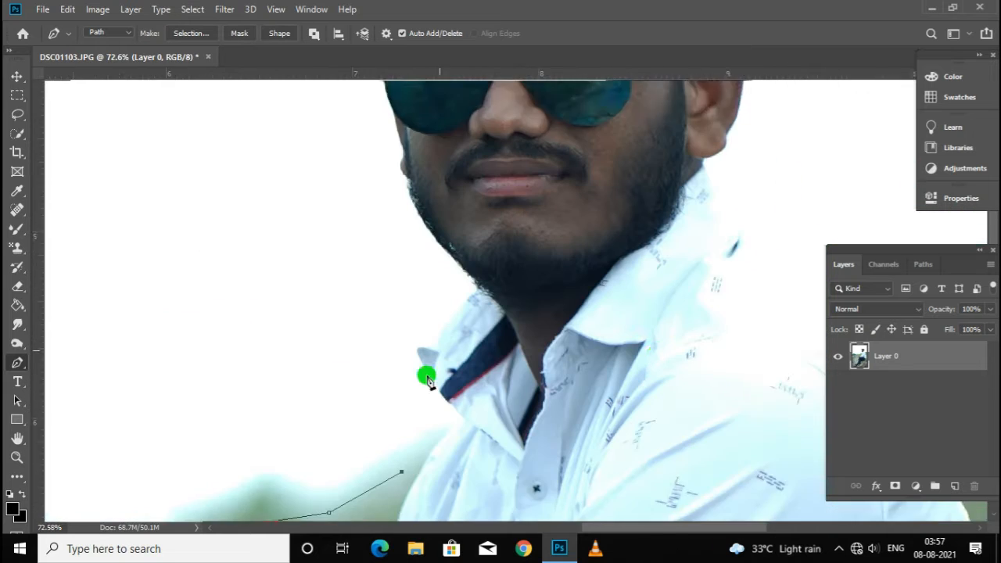
pyautogui.scroll(2, 477, 442)
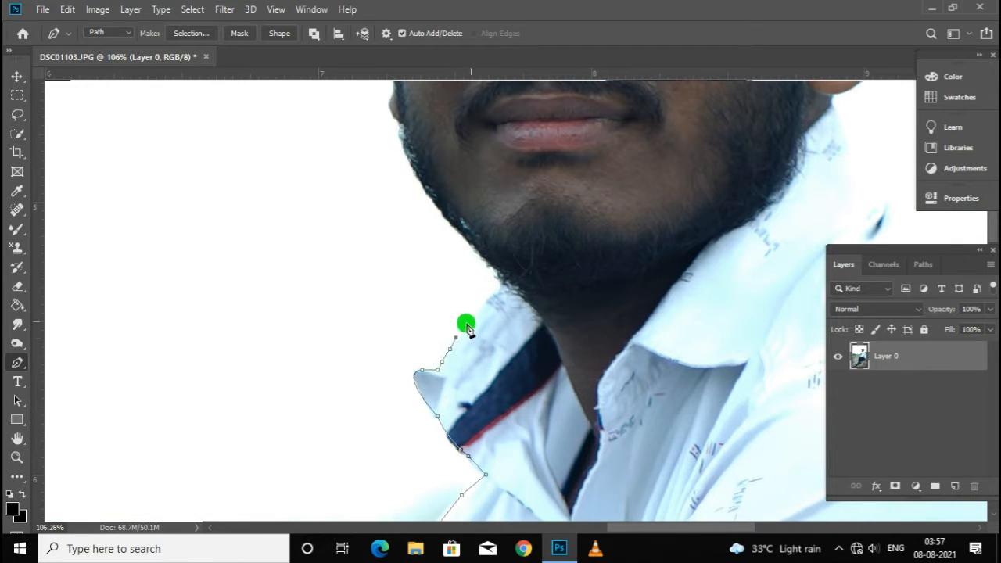
pyautogui.click(499, 271)
pyautogui.scroll(-2, 499, 270)
# Trace the pen path along the bearded jaw and cheek up to the lower edge of the sunglasses
pyautogui.scroll(3, 485, 328)
pyautogui.scroll(3, 470, 336)
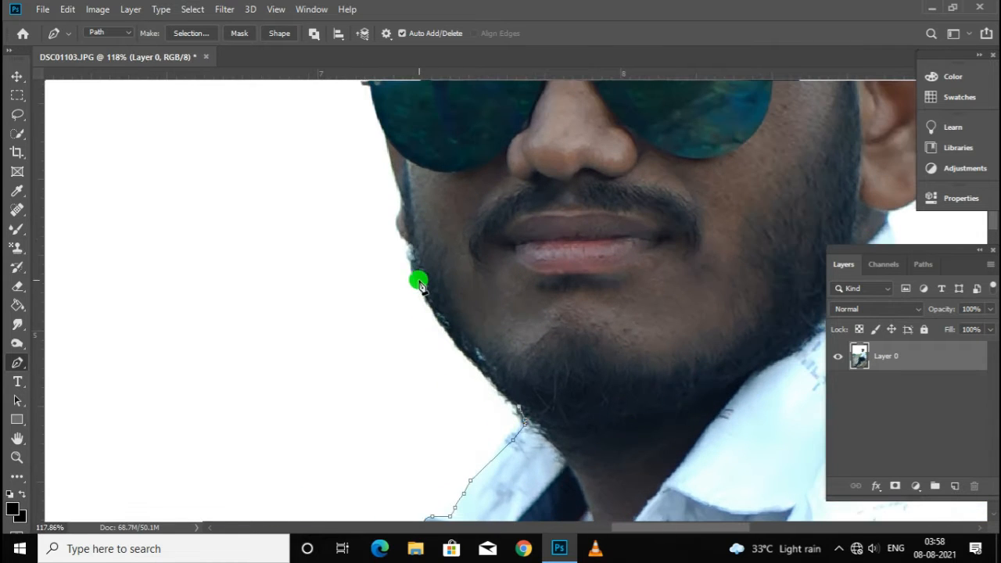
pyautogui.moveTo(411, 240); pyautogui.dragTo(414, 158)
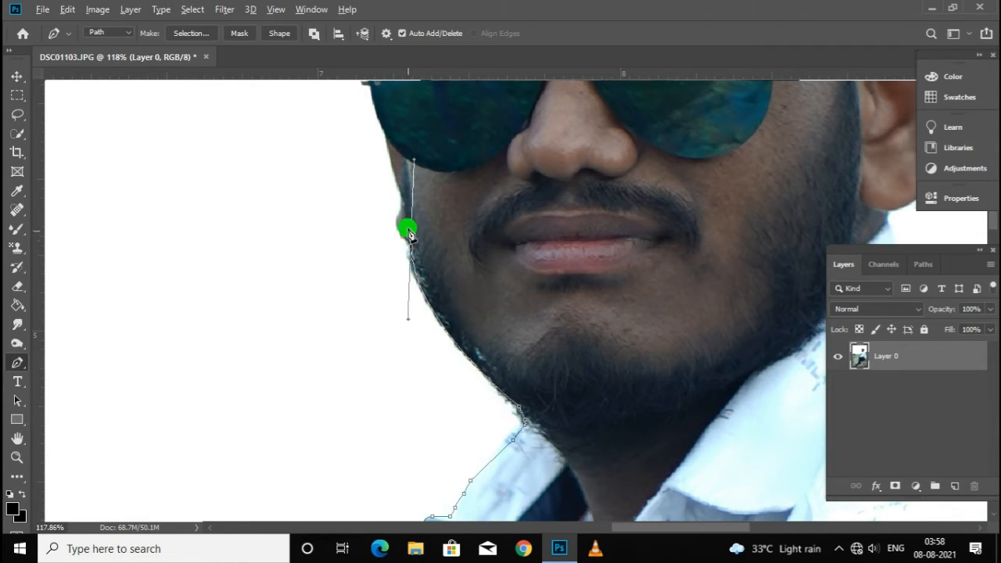
pyautogui.keyDown('alt'); pyautogui.click(410, 240); pyautogui.keyUp('alt')
pyautogui.moveTo(400, 214); pyautogui.dragTo(416, 178)
pyautogui.scroll(-2, 407, 164)
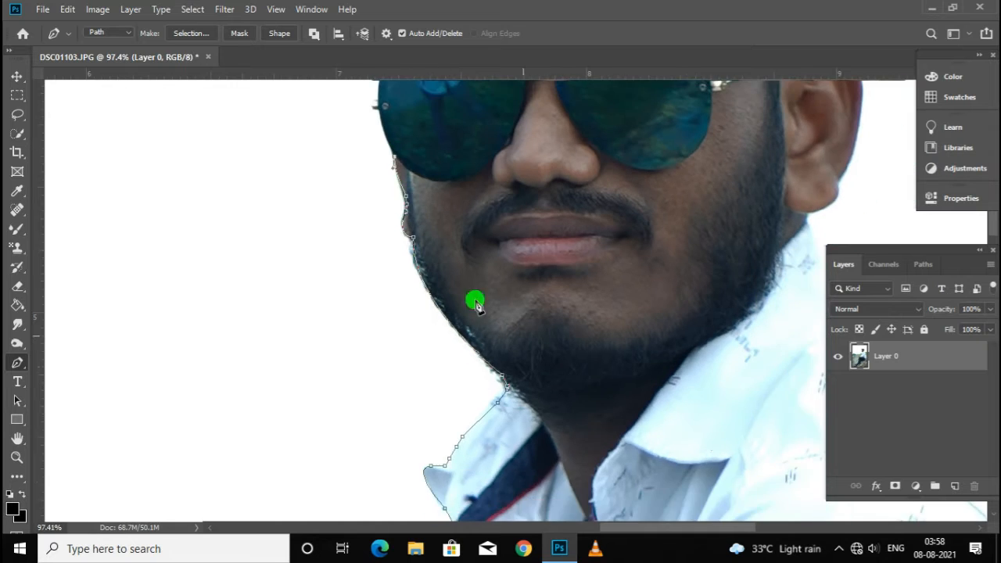
# Continue the pen path around the outer edge of the left sunglass lens and its hinge
pyautogui.scroll(2, 420, 242)
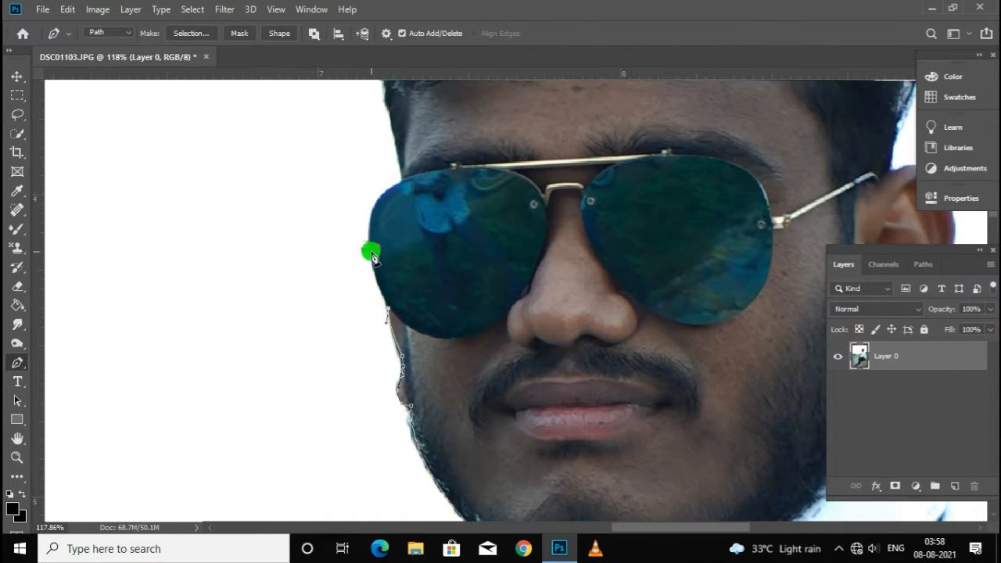
pyautogui.moveTo(372, 258); pyautogui.dragTo(374, 261)
pyautogui.scroll(2, 367, 245)
pyautogui.moveTo(402, 181); pyautogui.dragTo(439, 171)
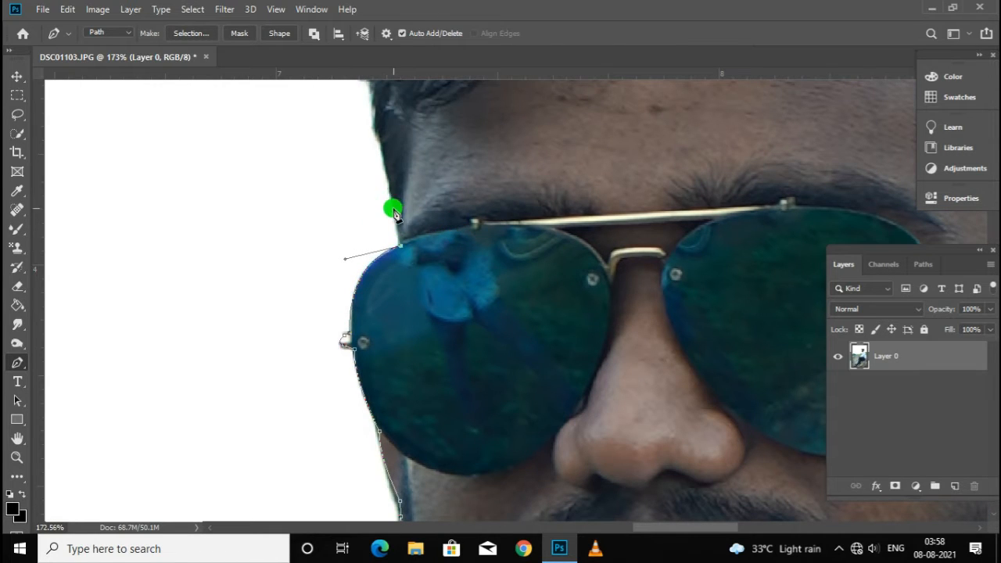
# Trace the pen path up the forehead, around the hair outline and down to the top of the ear
pyautogui.scroll(-4, 606, 217)
pyautogui.scroll(3, 257, 429)
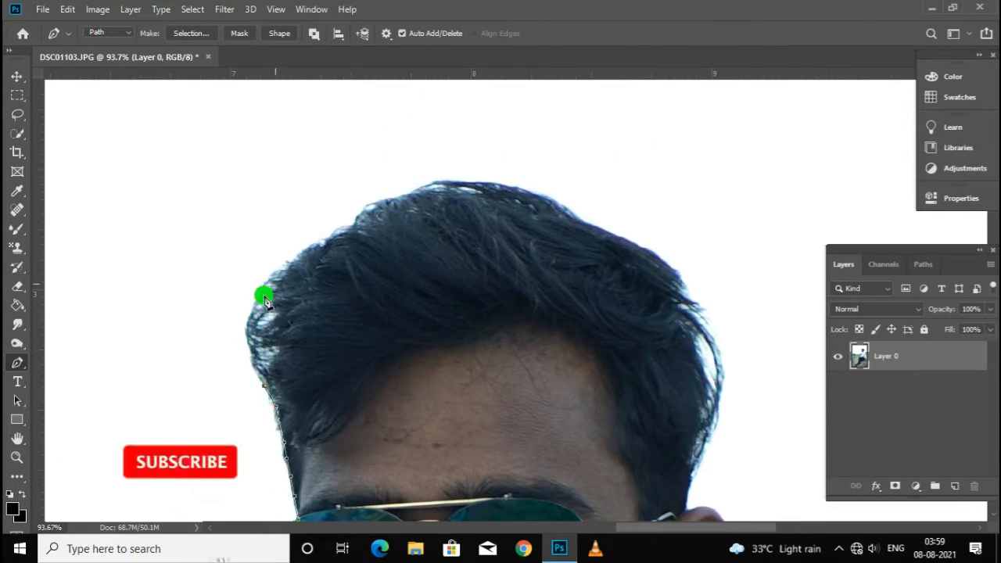
pyautogui.moveTo(264, 301)
pyautogui.mouseDown()
pyautogui.moveTo(353, 212)
pyautogui.moveTo(320, 239)
pyautogui.moveTo(429, 194)
pyautogui.moveTo(573, 223)
pyautogui.mouseUp()
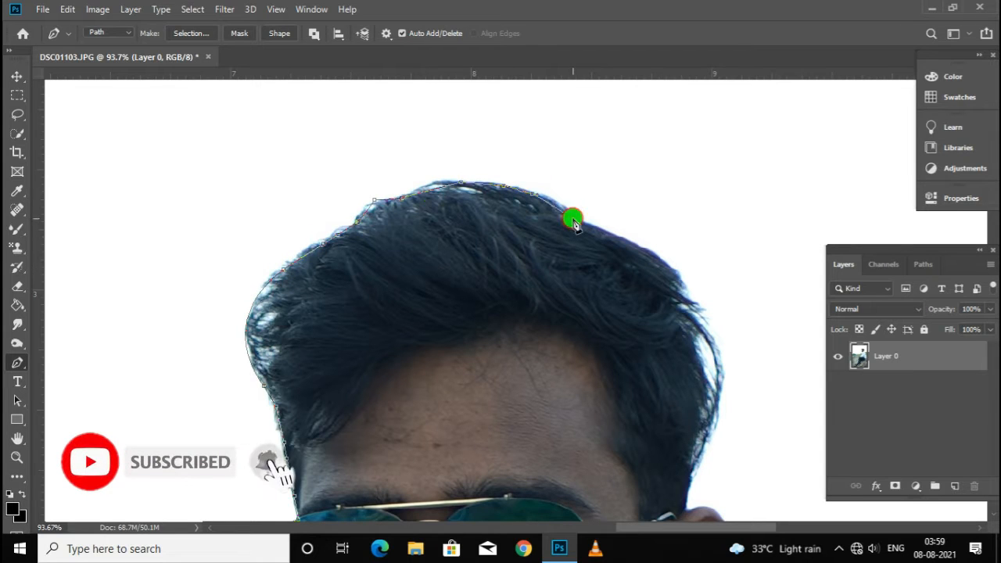
pyautogui.click(682, 293)
pyautogui.scroll(-2, 721, 402)
pyautogui.moveTo(694, 401); pyautogui.dragTo(633, 505)
pyautogui.keyDown('alt'); pyautogui.click(694, 400); pyautogui.keyUp('alt')
pyautogui.click(687, 444)
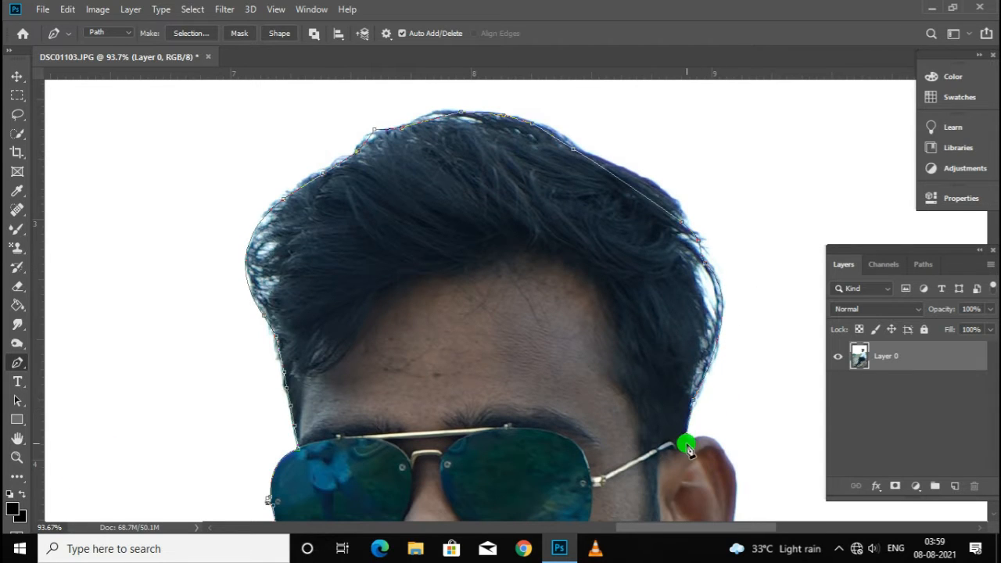
# Continue the pen path around the outer ear and earlobe to the neck
pyautogui.scroll(-3, 686, 446)
pyautogui.scroll(3, 727, 340)
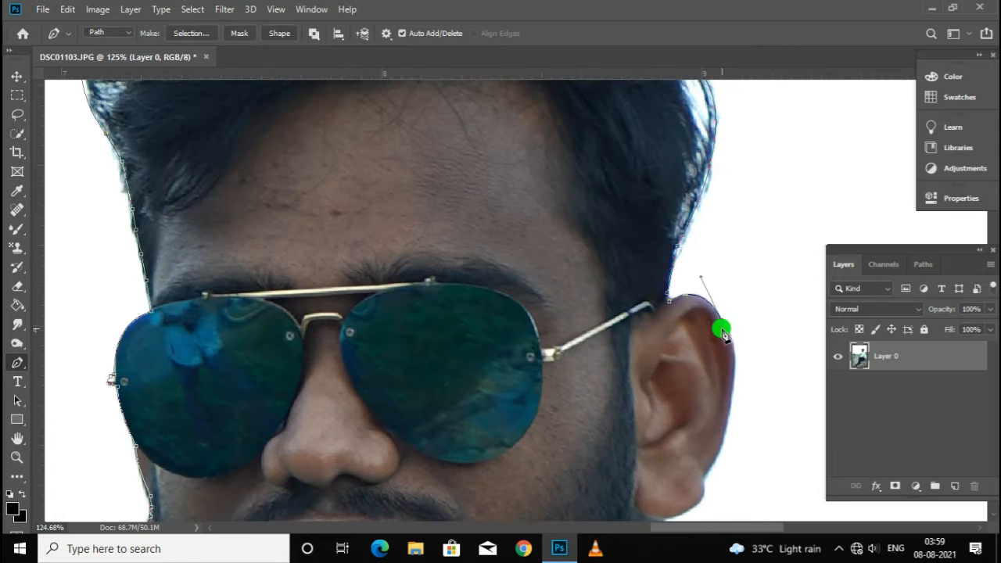
pyautogui.moveTo(704, 473); pyautogui.dragTo(666, 509)
pyautogui.keyDown('alt'); pyautogui.click(704, 474); pyautogui.keyUp('alt')
pyautogui.scroll(-3, 744, 420)
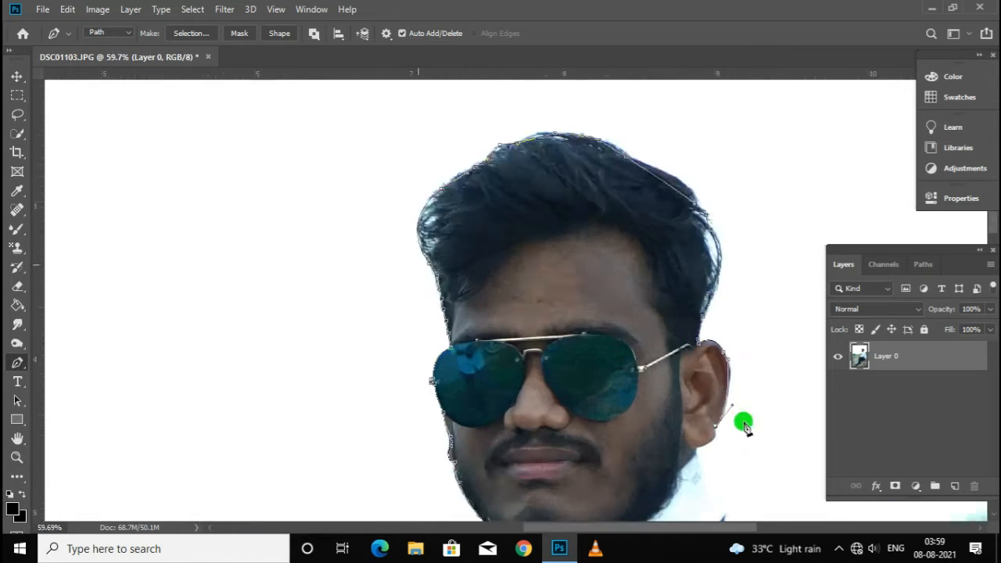
pyautogui.scroll(3, 671, 433)
pyautogui.moveTo(653, 436); pyautogui.dragTo(614, 444)
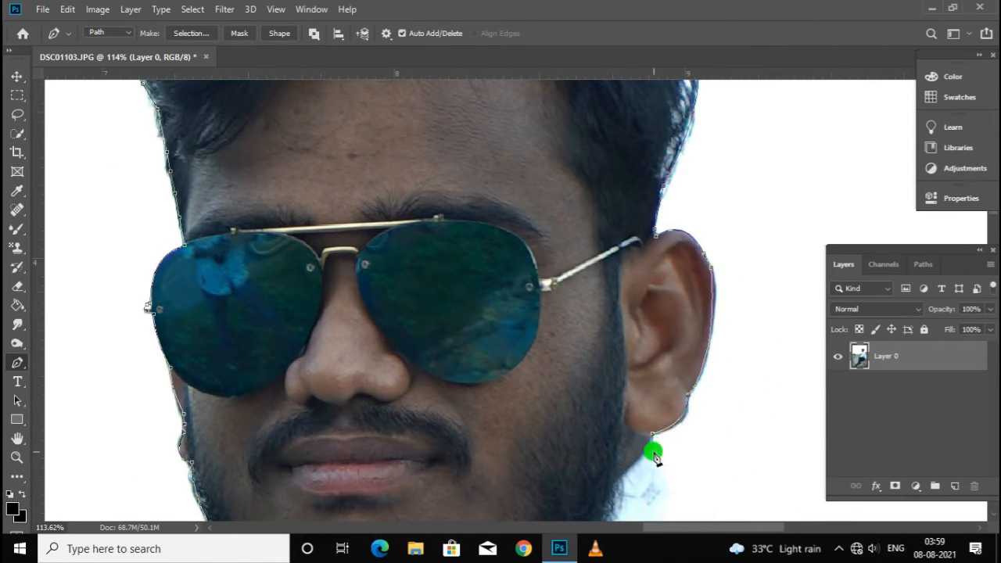
# Extend the pen path down the neck and along the back edge of the shirt collar
pyautogui.scroll(-5, 653, 453)
pyautogui.scroll(4, 546, 435)
pyautogui.click(447, 398)
pyautogui.click(461, 414)
pyautogui.click(481, 441)
pyautogui.click(483, 449)
# Trace the right shoulder and hillside, close the path around the lower part of the photo, and convert it to a selection
pyautogui.scroll(-3, 547, 453)
pyautogui.scroll(2, 586, 393)
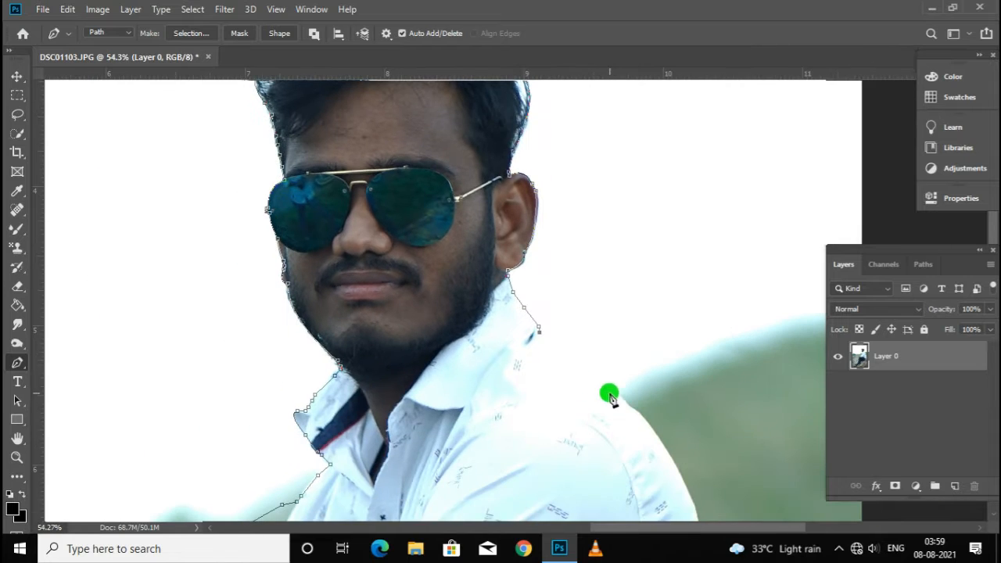
pyautogui.scroll(-8, 810, 360)
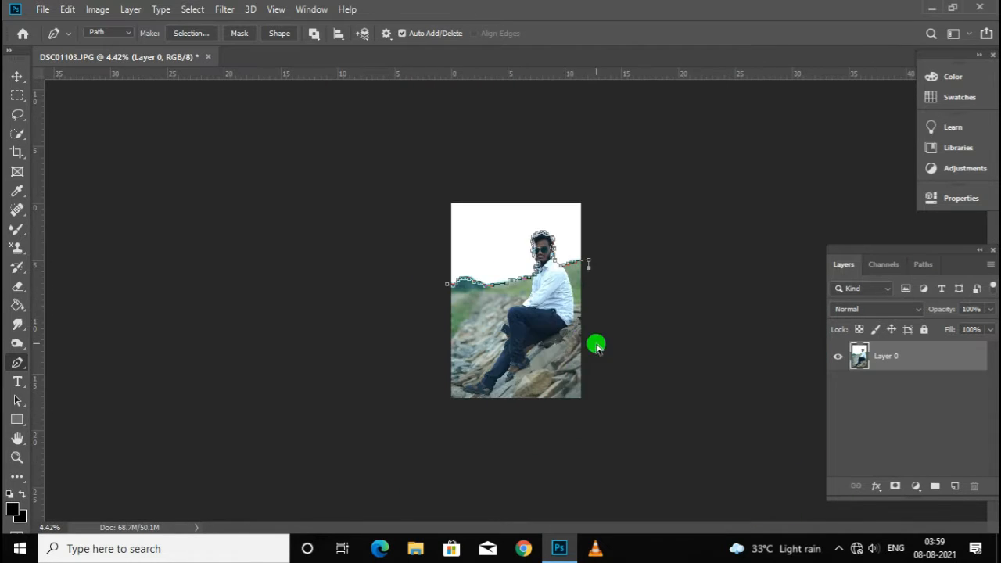
pyautogui.scroll(4, 540, 254)
pyautogui.rightClick(577, 239)
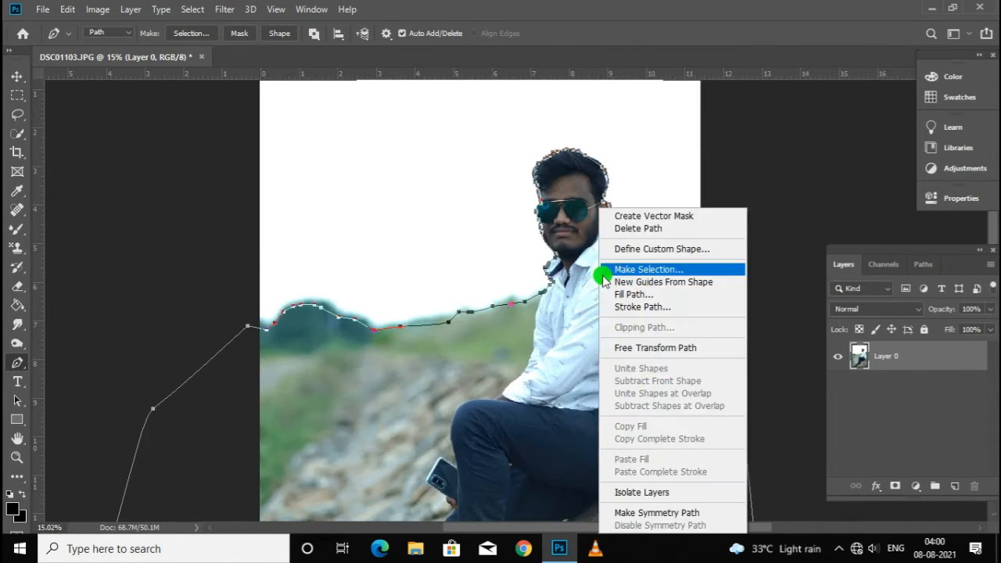
pyautogui.click(649, 266)
pyautogui.click(575, 131)
# Add a layer mask from the selection to hide the white sky
pyautogui.scroll(-3, 660, 169)
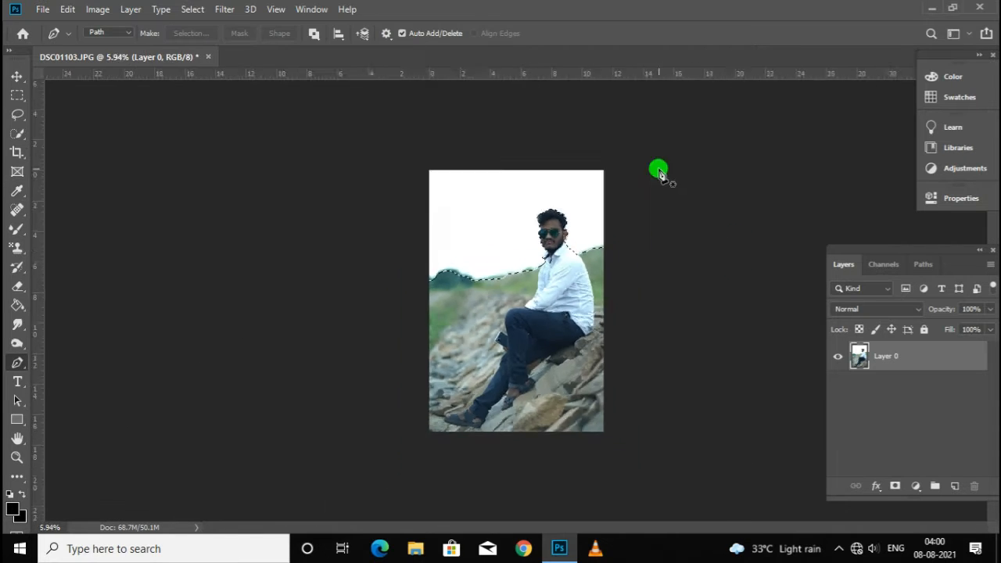
pyautogui.scroll(3, 704, 258)
pyautogui.click(895, 486)
pyautogui.scroll(-2, 608, 226)
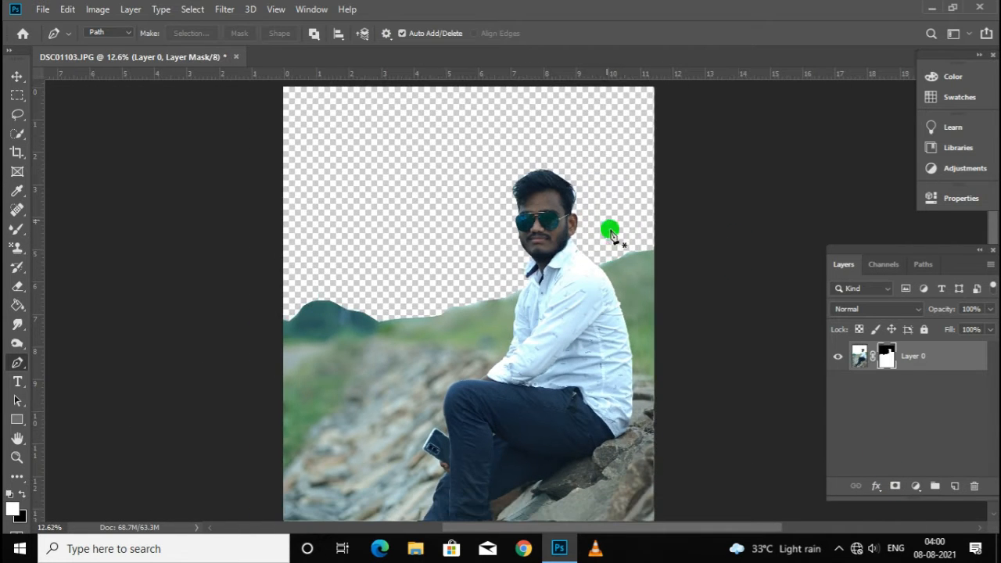
# Duplicate the masked layer
pyautogui.moveTo(943, 359); pyautogui.dragTo(954, 485)
pyautogui.rightClick(886, 353)
pyautogui.click(887, 385)
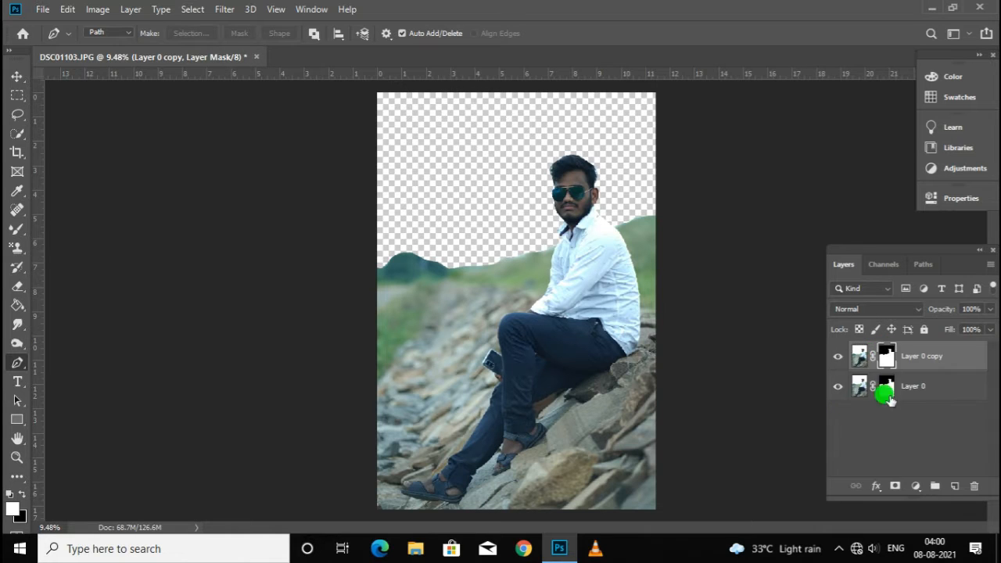
# Try to remove the layer mask from the lower Layer 0
pyautogui.rightClick(885, 385)
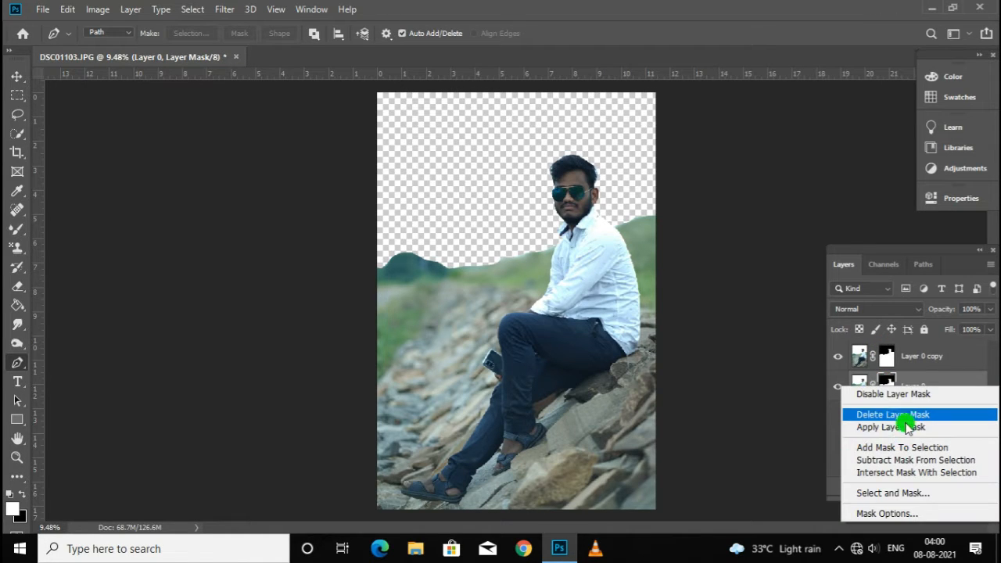
pyautogui.click(905, 415)
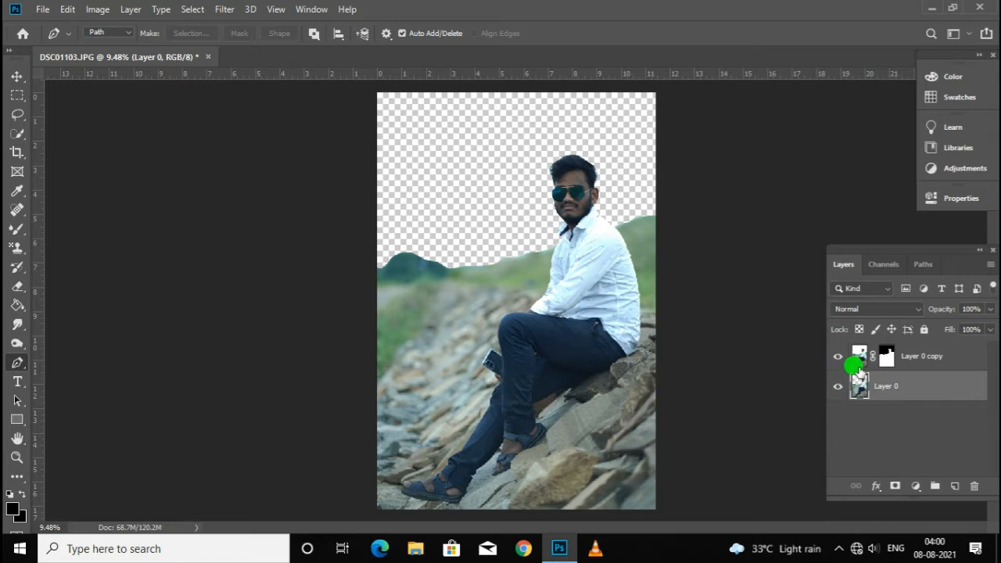
pyautogui.rightClick(887, 358)
pyautogui.click(844, 337)
pyautogui.click(837, 386)
pyautogui.click(860, 356)
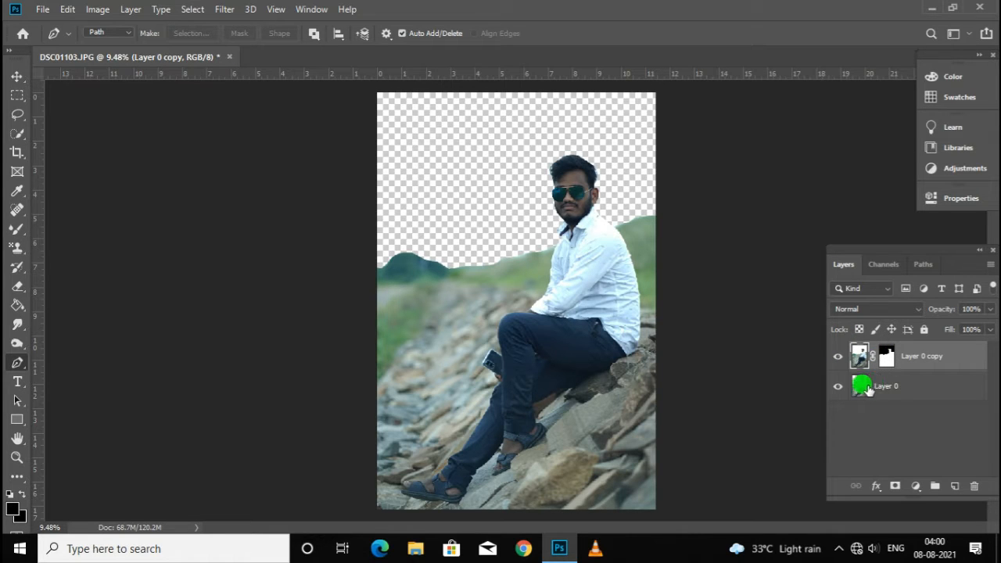
# Delete the layer mask from Layer 0 and hide that layer
pyautogui.rightClick(874, 389)
pyautogui.click(882, 412)
pyautogui.click(888, 356)
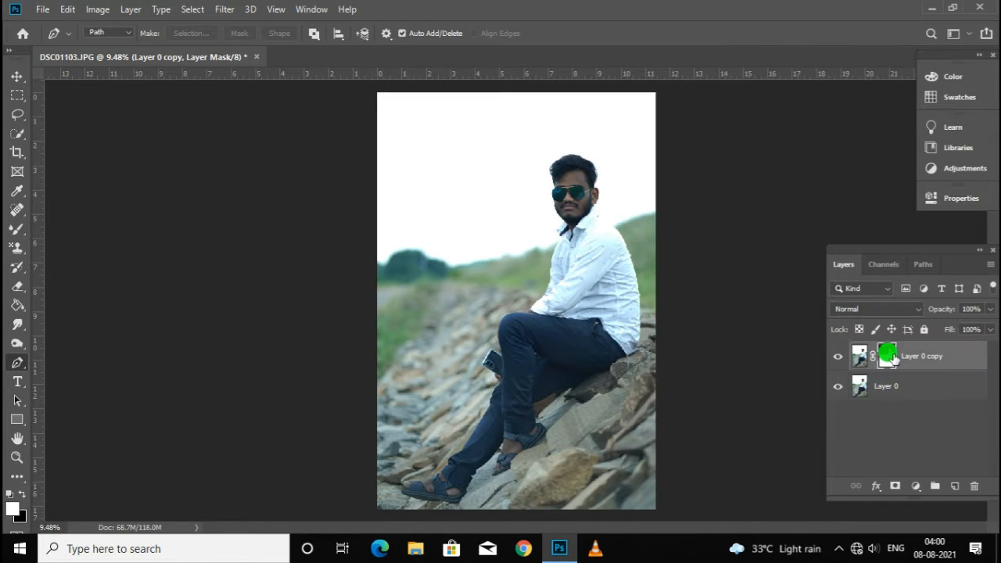
pyautogui.click(838, 386)
# Open the Layer 0 copy mask in Select and Mask and paint over the hair outline with the Refine Edge Brush
pyautogui.rightClick(885, 357)
pyautogui.click(869, 461)
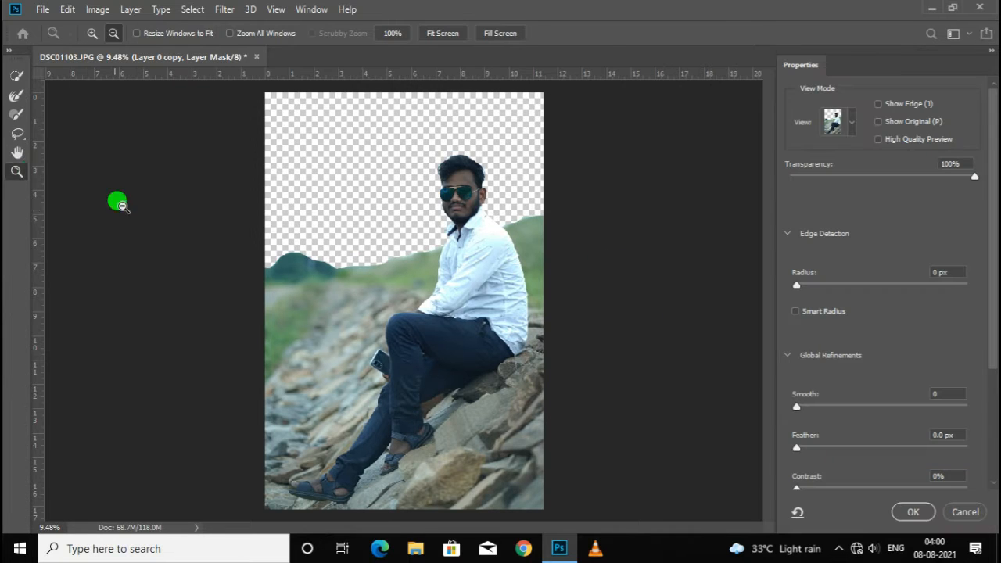
pyautogui.keyDown('alt'); pyautogui.click(458, 119); pyautogui.keyUp('alt')
pyautogui.click(455, 133)
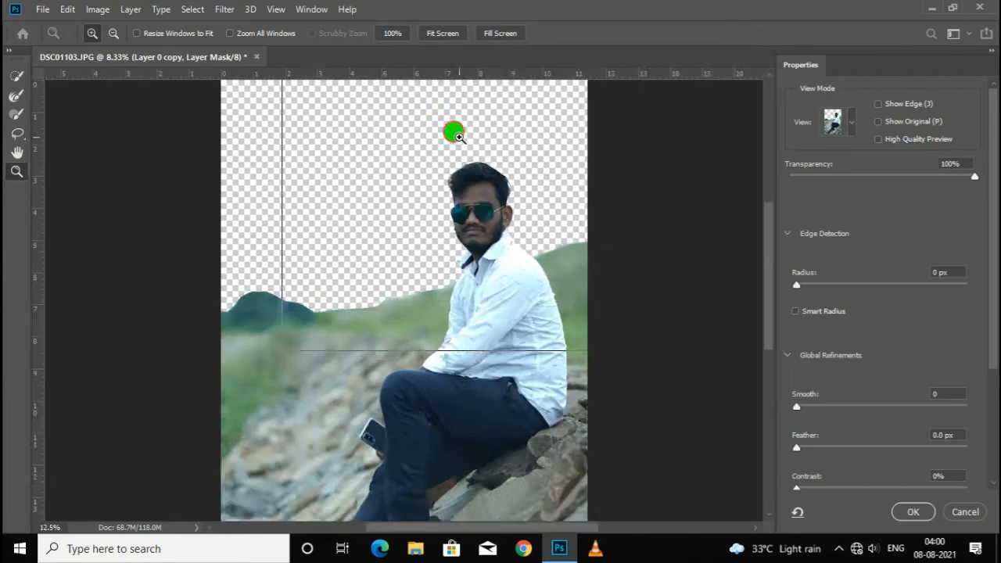
pyautogui.click(455, 133)
pyautogui.click(457, 135)
pyautogui.click(527, 177)
pyautogui.click(527, 177)
pyautogui.click(16, 95)
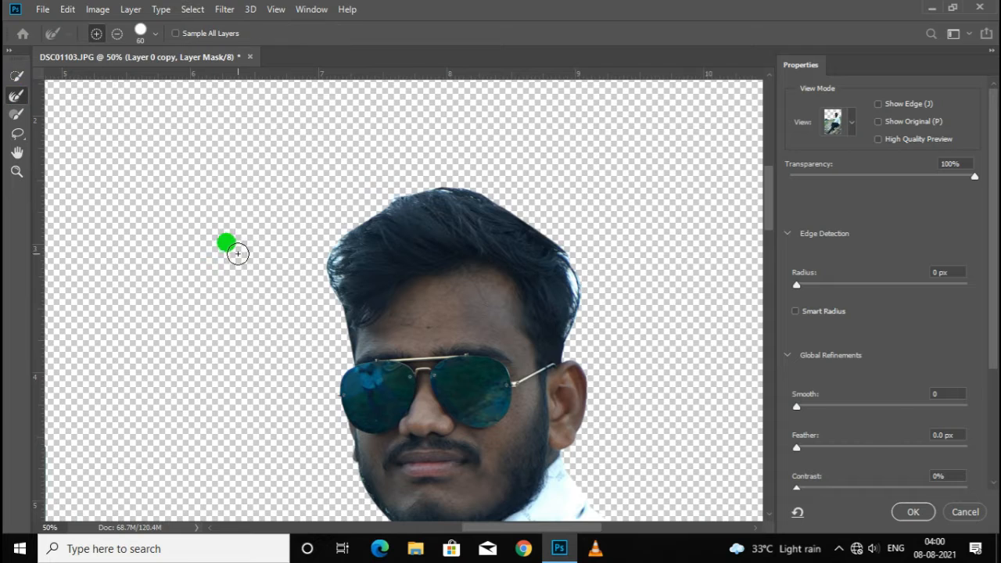
pyautogui.moveTo(329, 255)
pyautogui.mouseDown()
pyautogui.moveTo(327, 310)
pyautogui.moveTo(353, 270)
pyautogui.moveTo(333, 231)
pyautogui.moveTo(443, 188)
pyautogui.moveTo(530, 211)
pyautogui.moveTo(499, 197)
pyautogui.moveTo(579, 276)
pyautogui.moveTo(578, 335)
pyautogui.mouseUp()
# Refine the mask edge along the beard and jaw, and apply the mask refinement
pyautogui.press('[')
pyautogui.press(']')
pyautogui.scroll(-1, 469, 391)
pyautogui.moveTo(373, 452)
pyautogui.mouseDown()
pyautogui.moveTo(356, 423)
pyautogui.moveTo(405, 486)
pyautogui.moveTo(226, 470)
pyautogui.mouseUp()
pyautogui.click(913, 512)
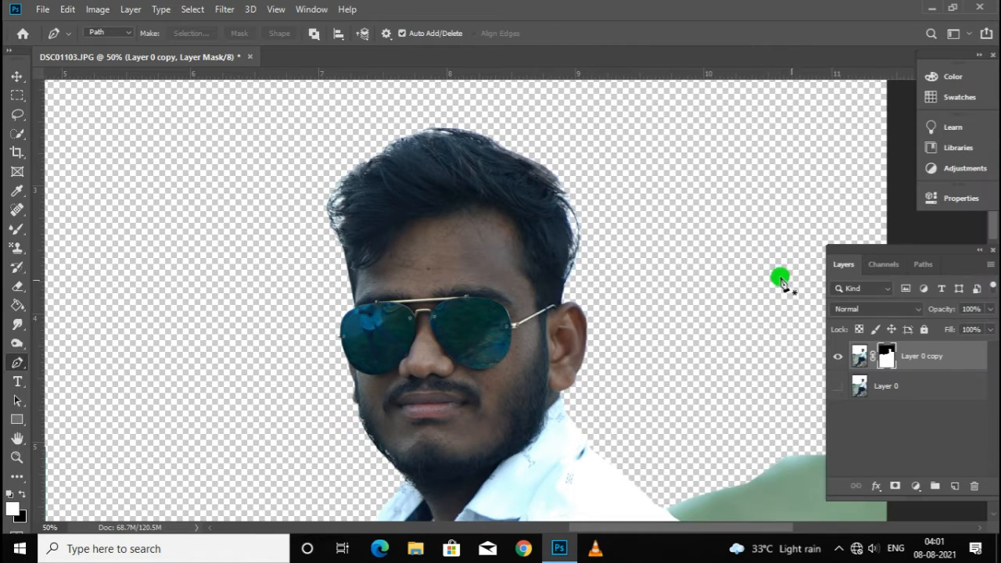
# Apply the layer mask on Layer 0 copy permanently and make Layer 0 visible beneath it
pyautogui.hotkey('ctrl', '0')
pyautogui.rightClick(887, 356)
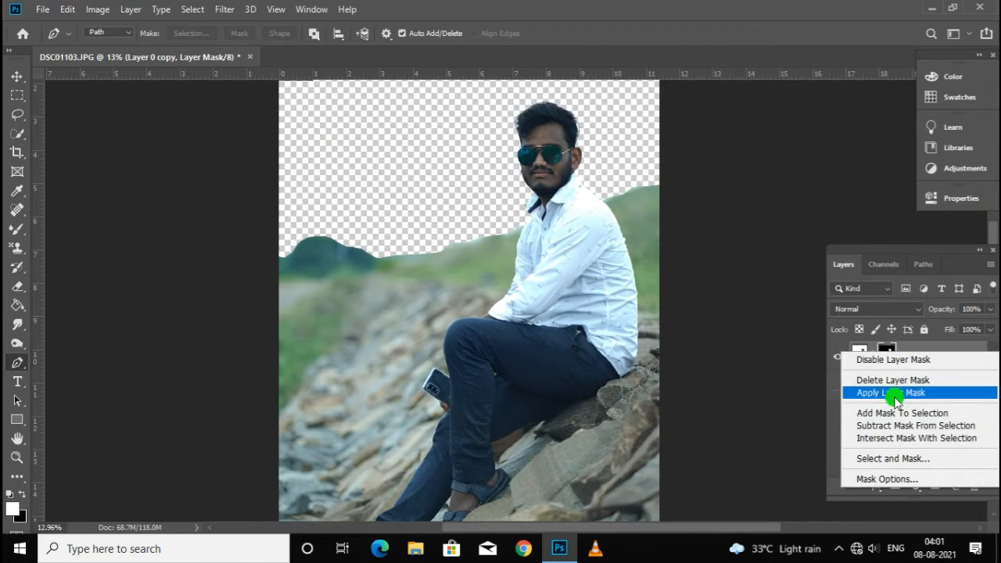
pyautogui.click(889, 392)
pyautogui.click(837, 386)
pyautogui.click(837, 385)
pyautogui.click(838, 386)
# Load the outline of Layer 0 copy as a selection and expand it by 5 pixels
pyautogui.keyDown('ctrl'); pyautogui.click(860, 355); pyautogui.keyUp('ctrl')
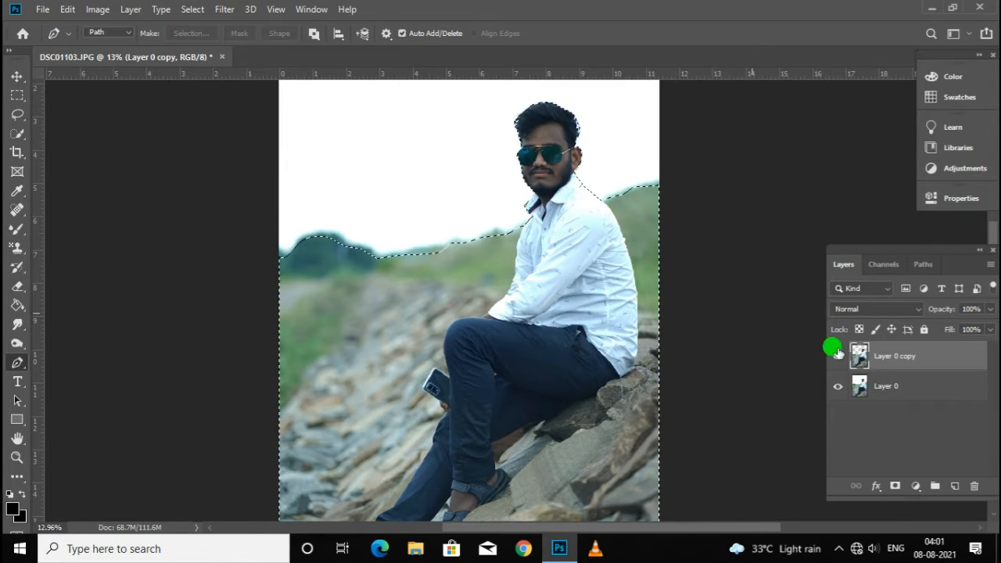
pyautogui.scroll(-3, 522, 148)
pyautogui.scroll(1, 522, 148)
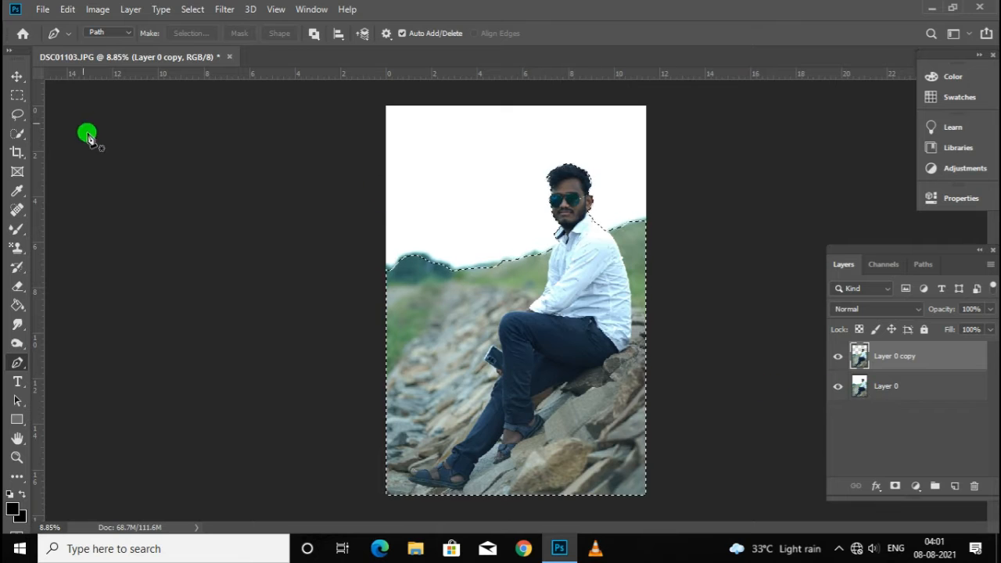
pyautogui.click(197, 10)
pyautogui.moveTo(234, 217)
pyautogui.click(349, 244)
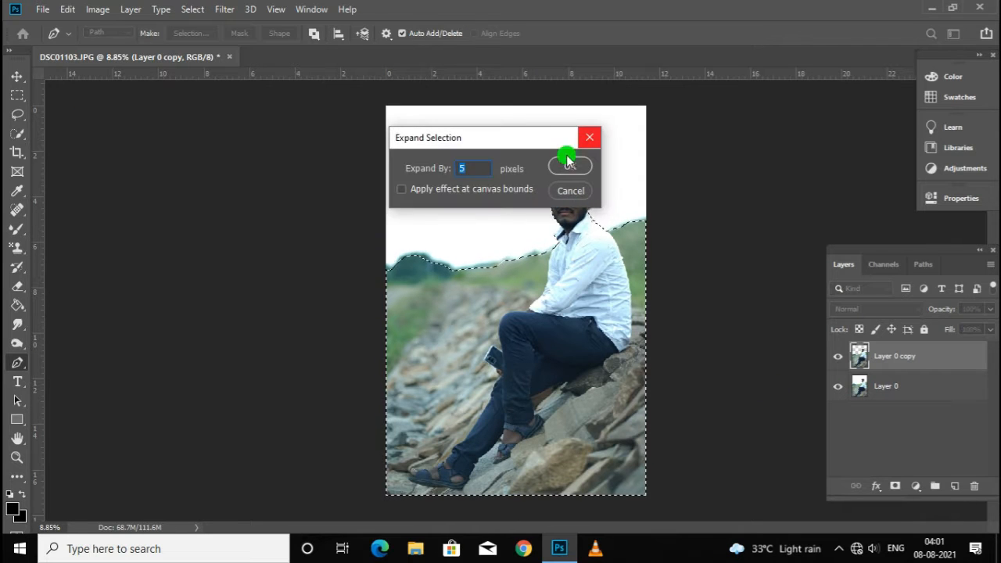
pyautogui.click(568, 159)
# Fill the selected area on Layer 0 with content-aware surroundings to remove the man and ground, and clear the selection
pyautogui.click(865, 389)
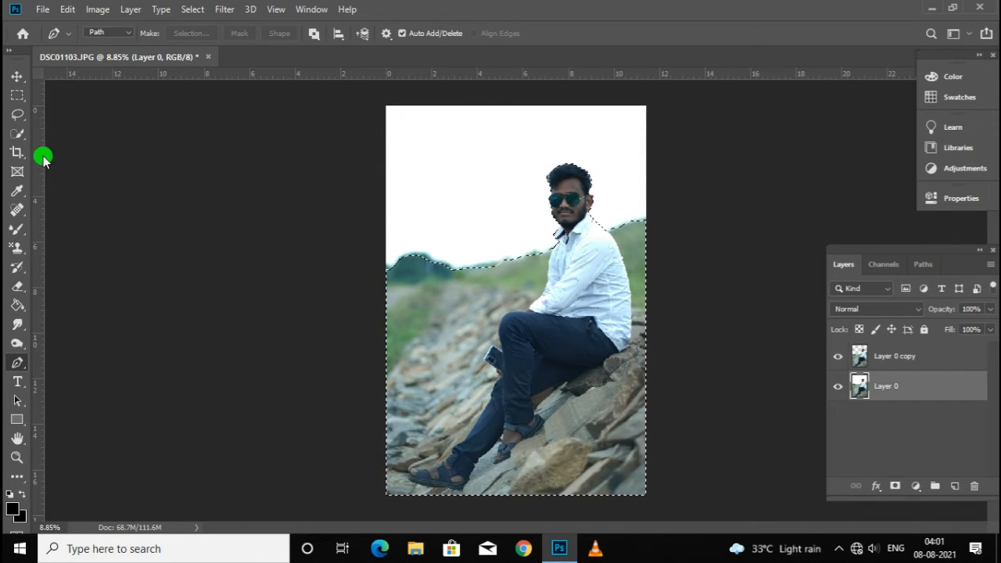
pyautogui.press('m')
pyautogui.rightClick(420, 327)
pyautogui.click(458, 230)
pyautogui.click(587, 137)
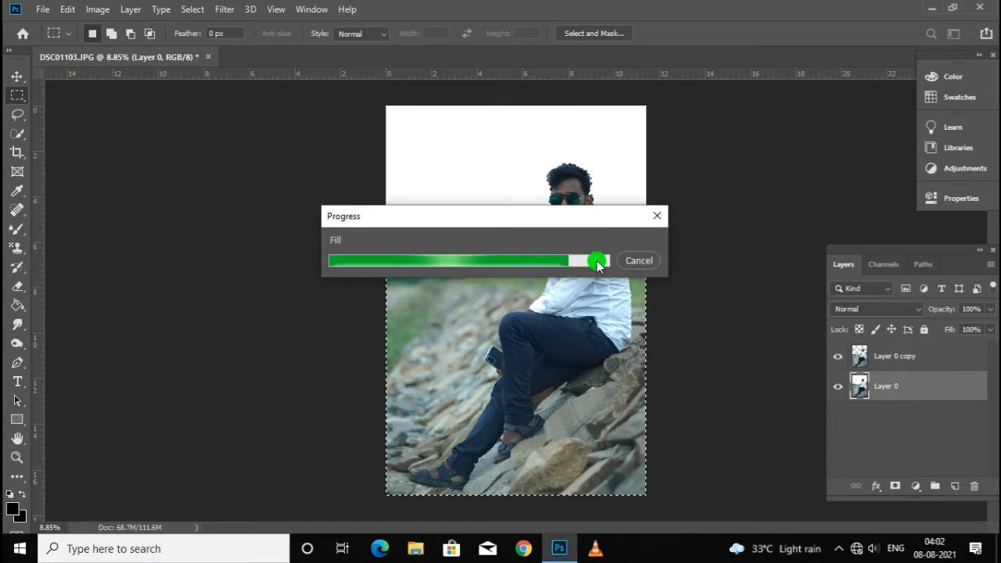
pyautogui.hotkey('ctrl', 'd')
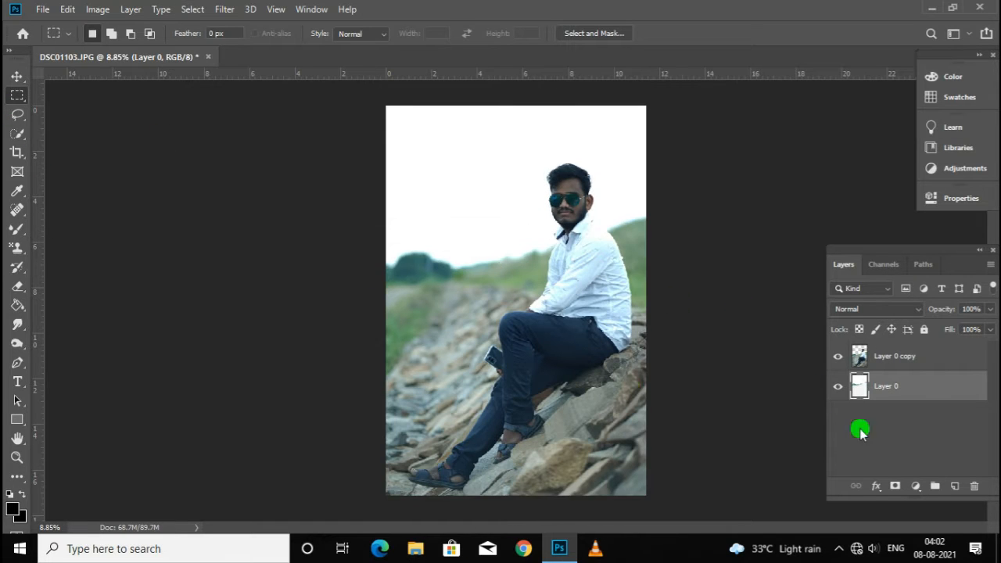
# Toggle the visibility of both layers to compare the filled background with the cutout, leaving only Layer 0 copy shown
pyautogui.click(836, 356)
pyautogui.click(835, 356)
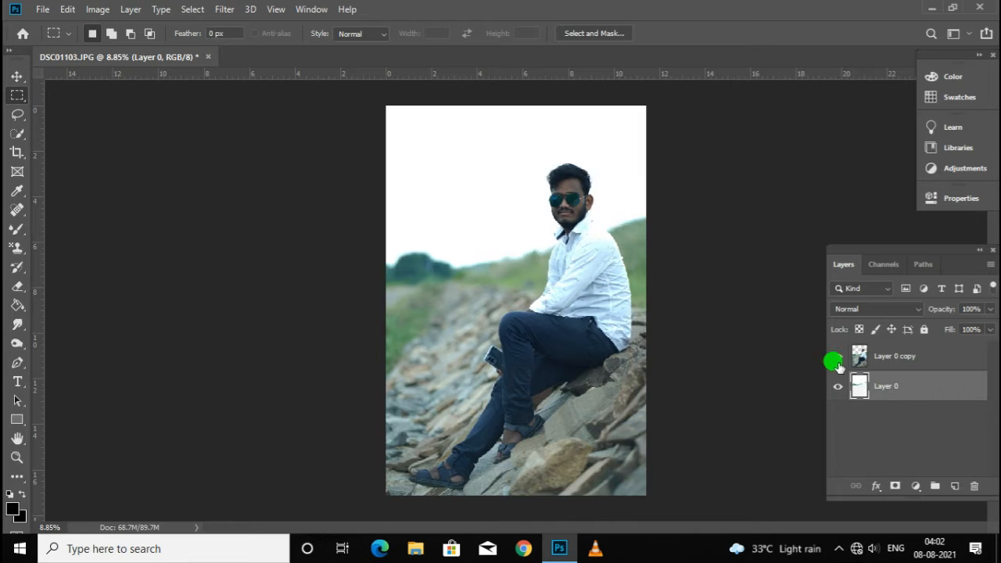
pyautogui.click(835, 357)
pyautogui.click(836, 385)
pyautogui.click(837, 385)
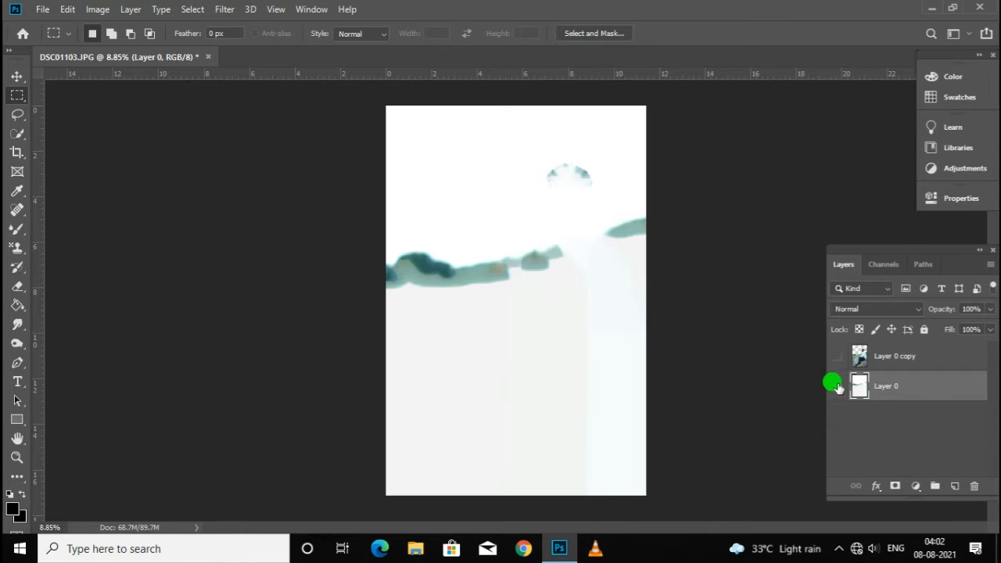
pyautogui.click(836, 356)
pyautogui.click(836, 356)
pyautogui.click(836, 356)
pyautogui.click(836, 356)
pyautogui.click(836, 356)
pyautogui.click(837, 385)
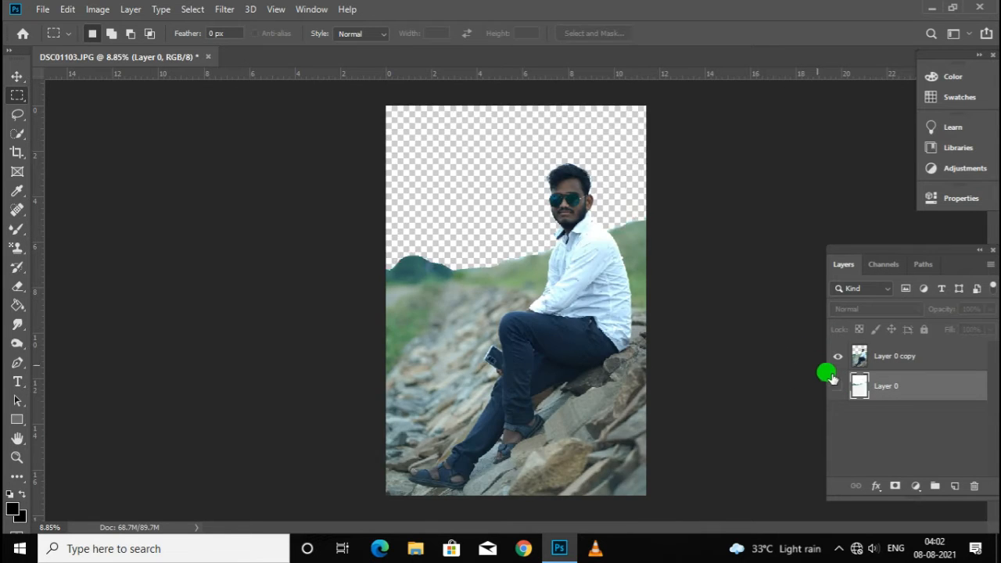
# Retouch the blemishes and marks on the man's forehead on Layer 0 copy with the Spot Healing Brush
pyautogui.scroll(5, 576, 159)
pyautogui.scroll(5, 530, 228)
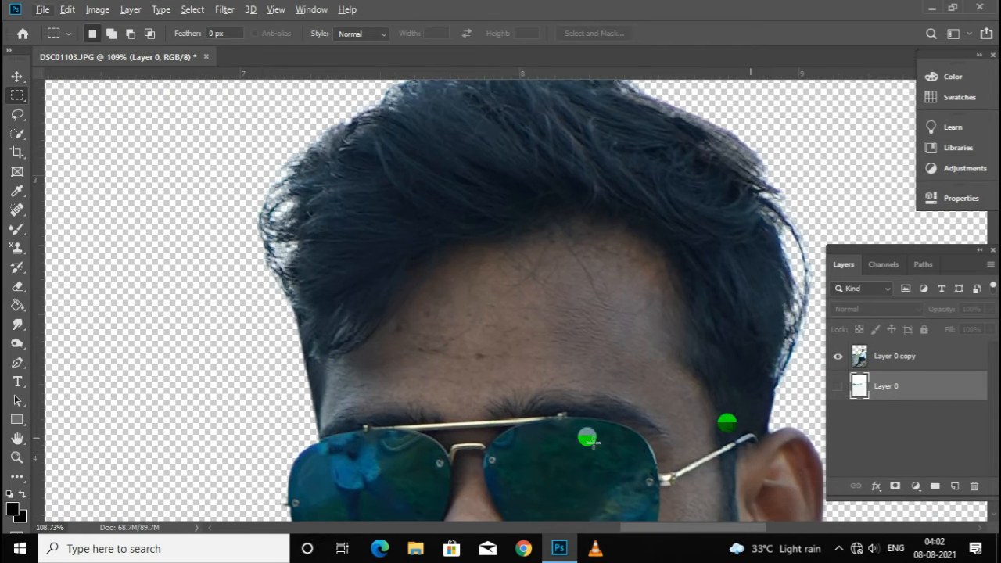
pyautogui.click(894, 356)
pyautogui.click(17, 209)
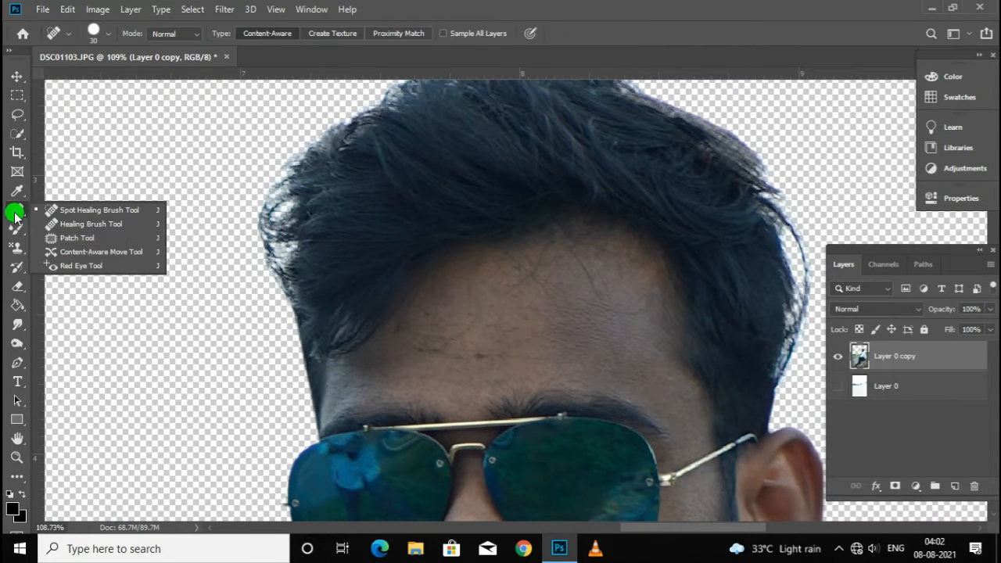
pyautogui.click(74, 211)
pyautogui.moveTo(477, 356)
pyautogui.mouseDown()
pyautogui.moveTo(449, 355)
pyautogui.moveTo(442, 333)
pyautogui.mouseUp()
pyautogui.moveTo(509, 309); pyautogui.dragTo(513, 340)
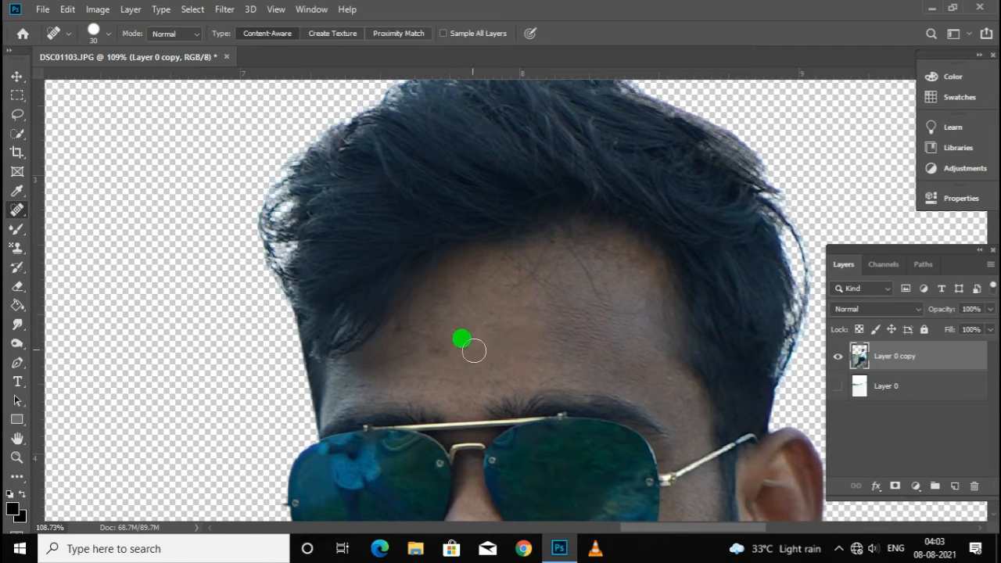
# Heal the small spots on the cheek beside the sunglasses and on the chin
pyautogui.scroll(-5, 632, 353)
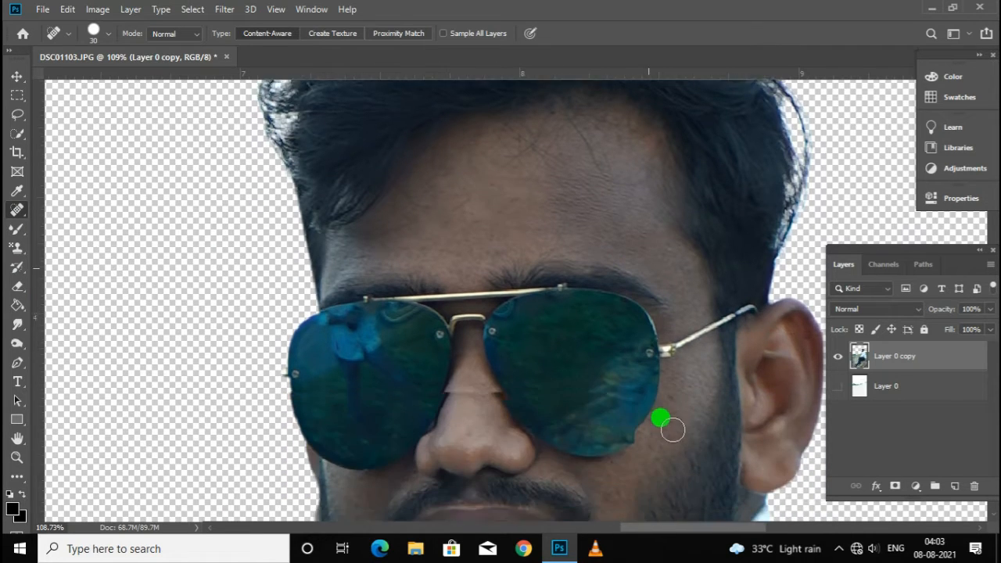
pyautogui.moveTo(674, 371); pyautogui.dragTo(675, 362)
pyautogui.click(650, 435)
pyautogui.scroll(-3, 649, 435)
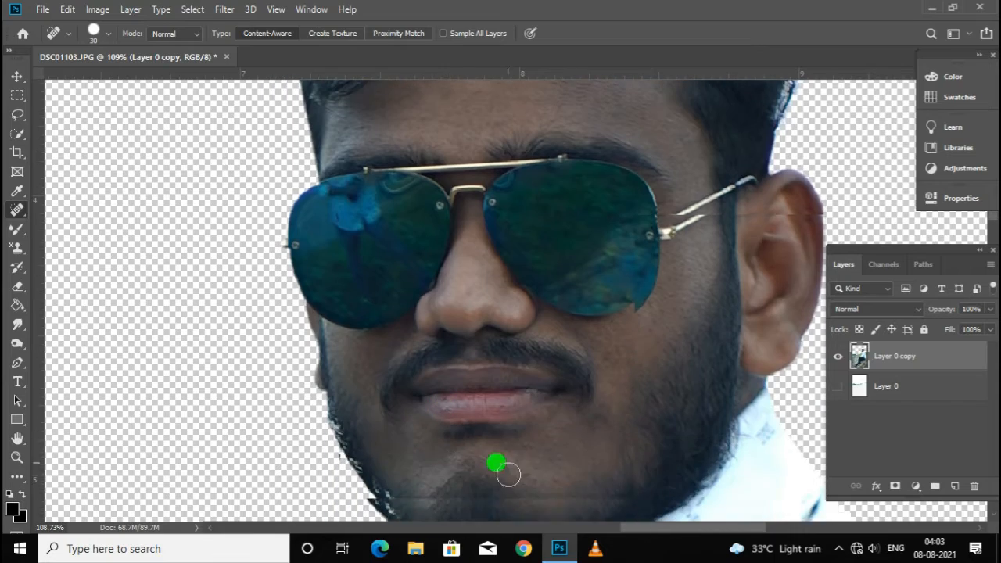
pyautogui.click(510, 460)
# Brighten Layer 0 copy with a Curves adjustment by raising the middle of the RGB curve
pyautogui.scroll(-6, 670, 293)
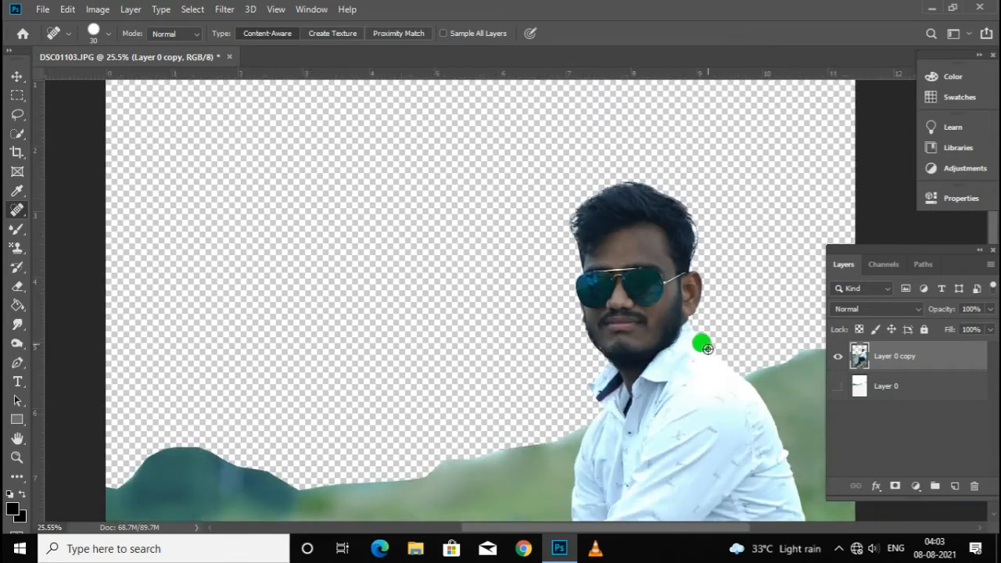
pyautogui.scroll(-1, 656, 249)
pyautogui.hotkey('ctrl', 'm')
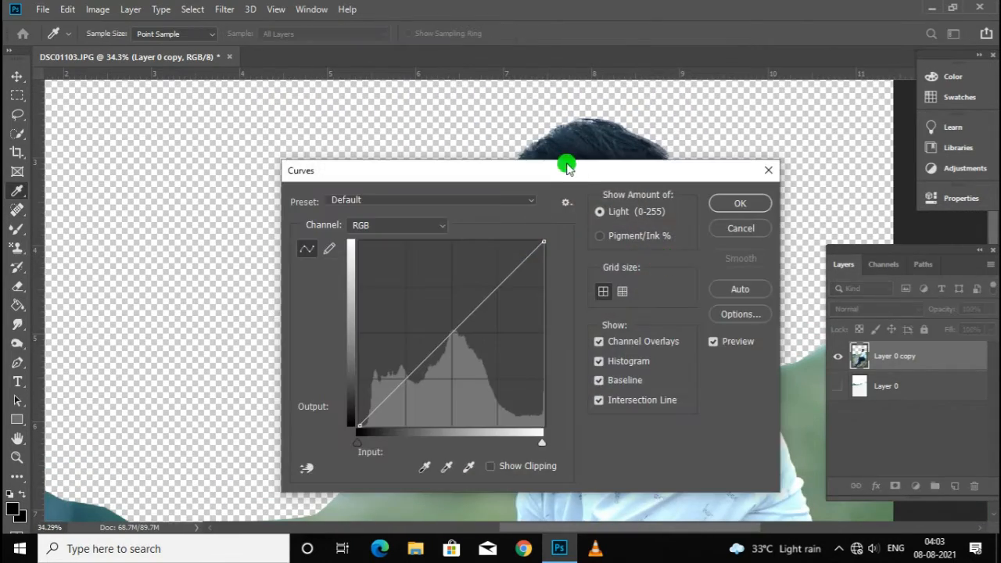
pyautogui.moveTo(565, 161); pyautogui.dragTo(995, 189)
pyautogui.moveTo(900, 336); pyautogui.dragTo(871, 326)
pyautogui.moveTo(900, 191); pyautogui.dragTo(642, 190)
pyautogui.click(929, 221)
# Inspect the brightened face and full cutout, and make Layer 0 visible again
pyautogui.scroll(-5, 831, 264)
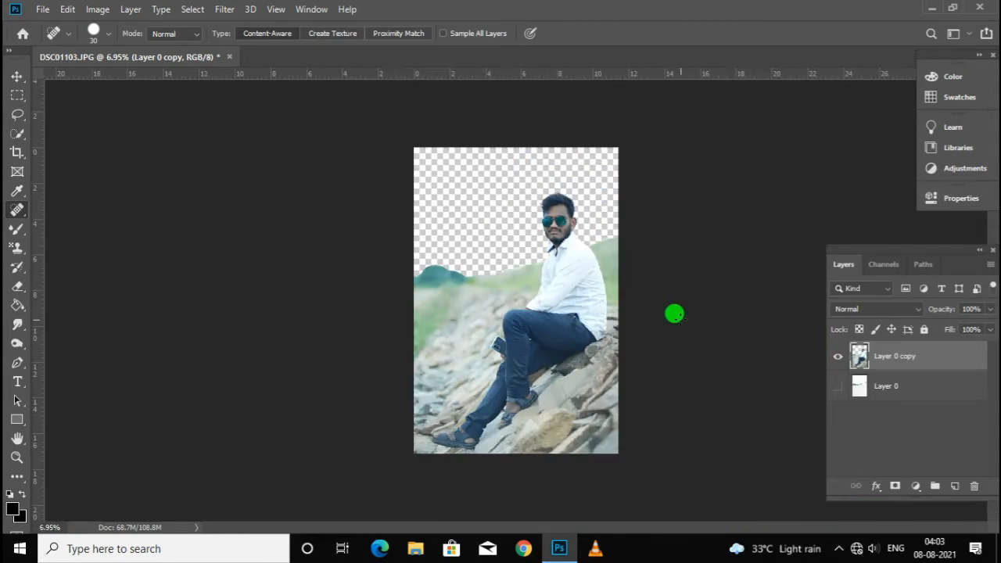
pyautogui.scroll(6, 576, 161)
pyautogui.scroll(5, 576, 191)
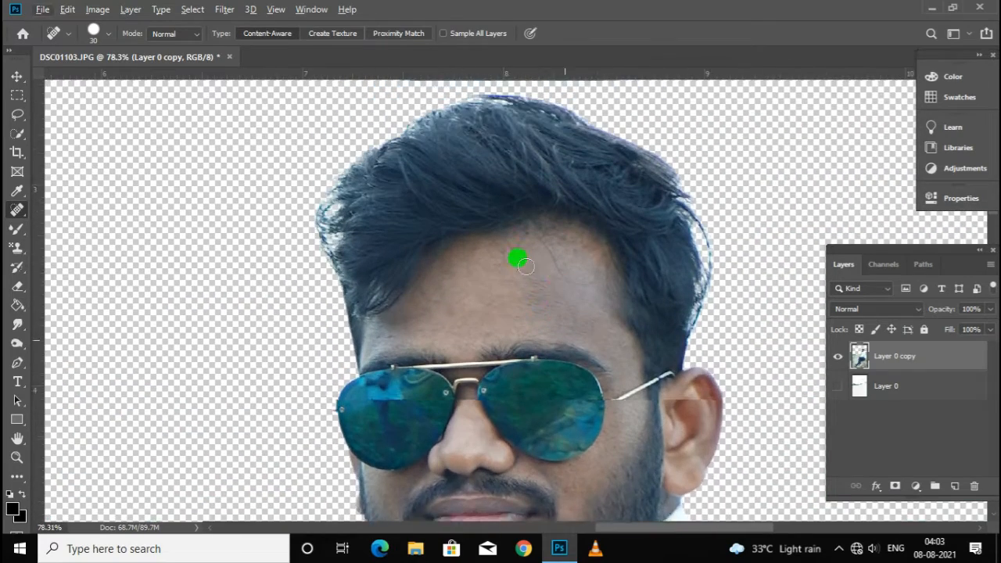
pyautogui.scroll(-10, 519, 342)
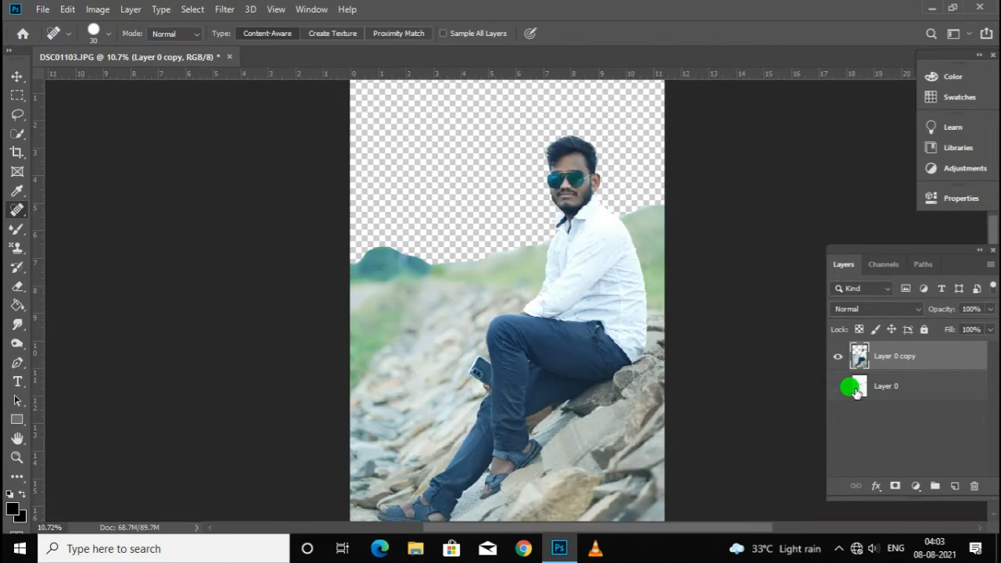
pyautogui.click(849, 387)
pyautogui.scroll(-1, 568, 241)
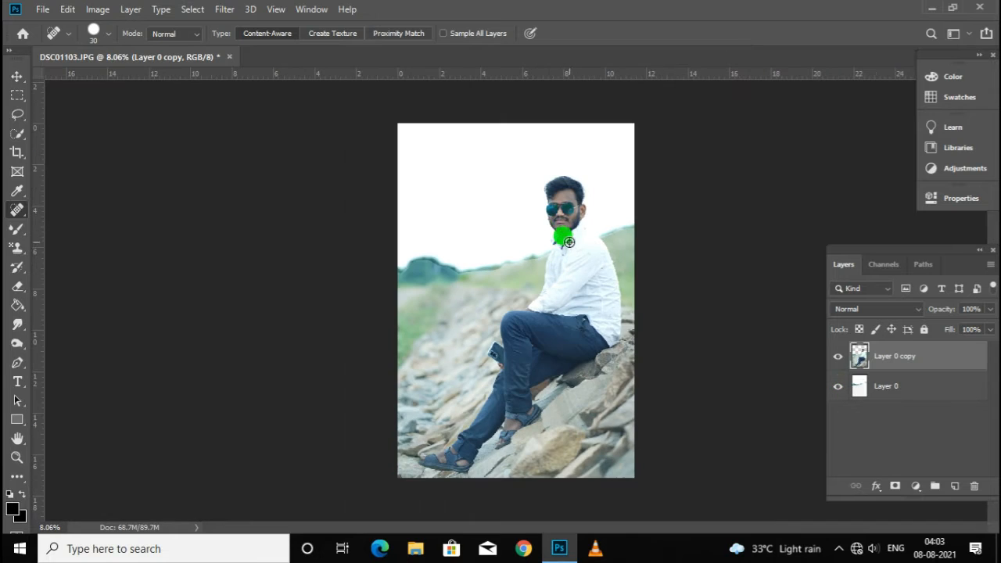
# Open unnamed.jpg from the Desktop and move its sunset sky image into DSC01103.JPG as a new layer
pyautogui.click(29, 14)
pyautogui.click(61, 39)
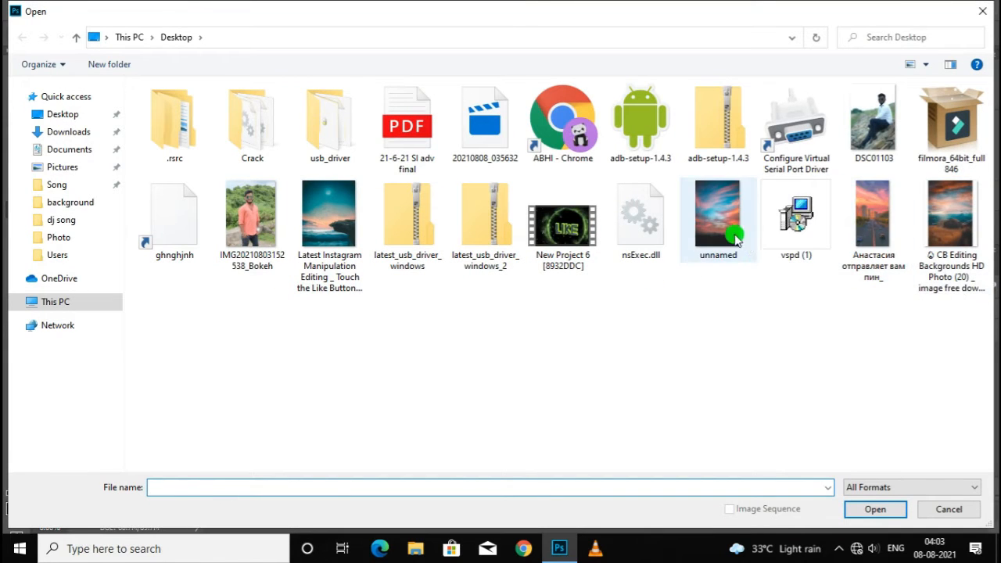
pyautogui.click(718, 215)
pyautogui.click(875, 510)
pyautogui.click(17, 76)
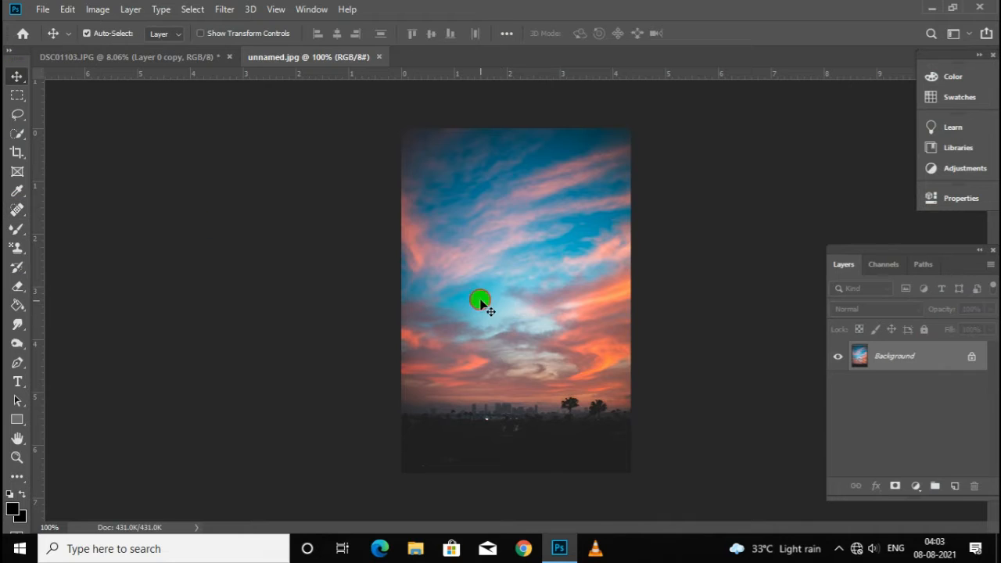
pyautogui.moveTo(167, 65); pyautogui.dragTo(528, 231)
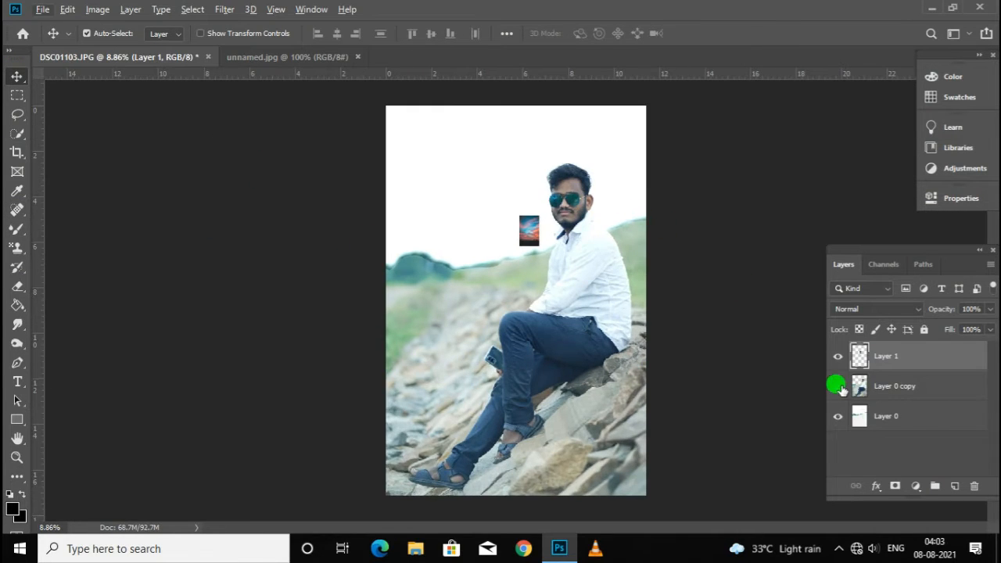
# Place the sky layer beneath Layer 0 copy, scale it to about 1479%, and position it to cover the sky area
pyautogui.moveTo(917, 356); pyautogui.dragTo(916, 393)
pyautogui.hotkey('ctrl', 't')
pyautogui.moveTo(539, 246); pyautogui.dragTo(757, 465)
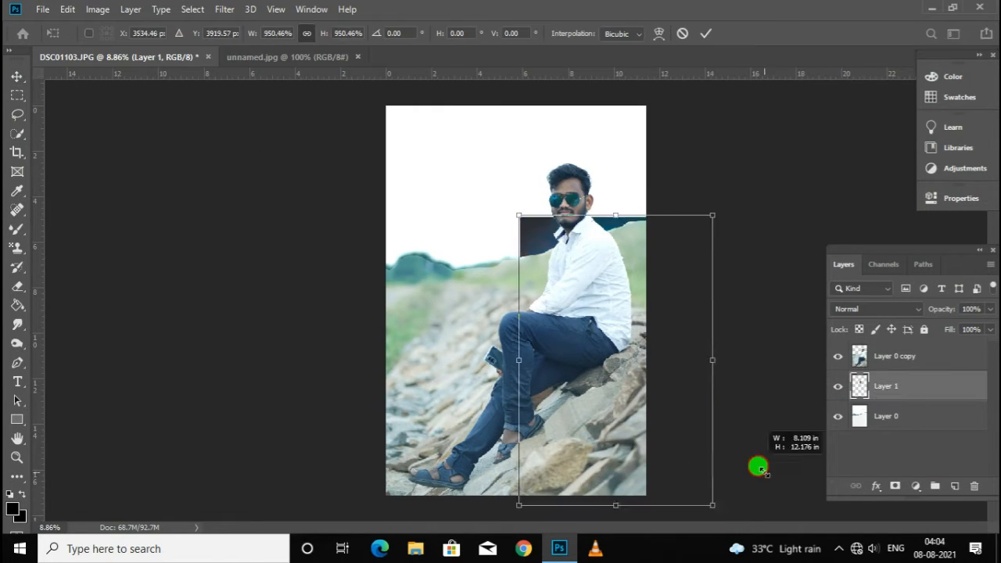
pyautogui.moveTo(651, 395); pyautogui.dragTo(491, 318)
pyautogui.moveTo(573, 350); pyautogui.dragTo(667, 485)
pyautogui.moveTo(563, 410); pyautogui.dragTo(562, 355)
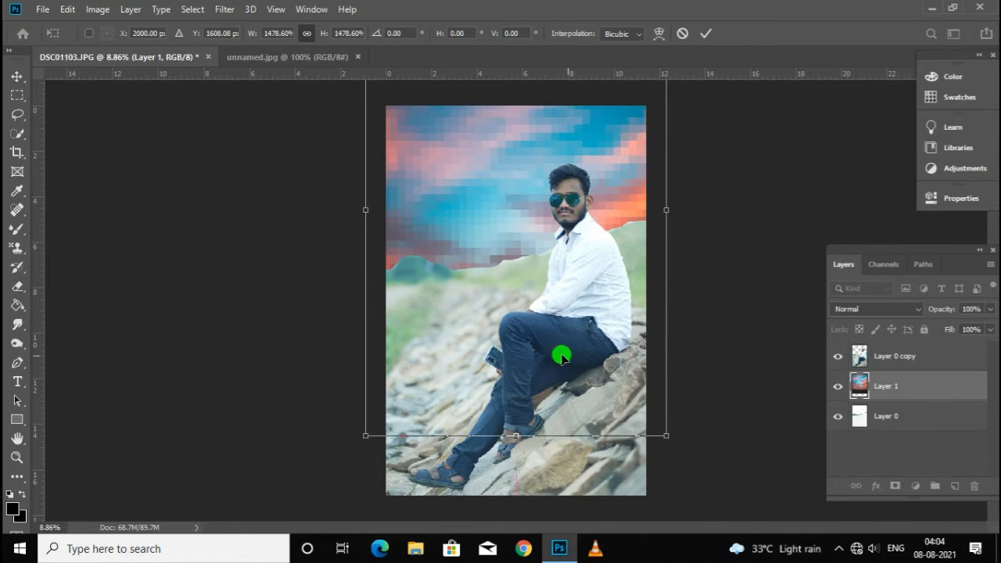
# Erase the lower edge of the sky on Layer 1 along the hill line with a soft 700 px Eraser
pyautogui.click(18, 286)
pyautogui.scroll(-4, 592, 253)
pyautogui.scroll(5, 540, 212)
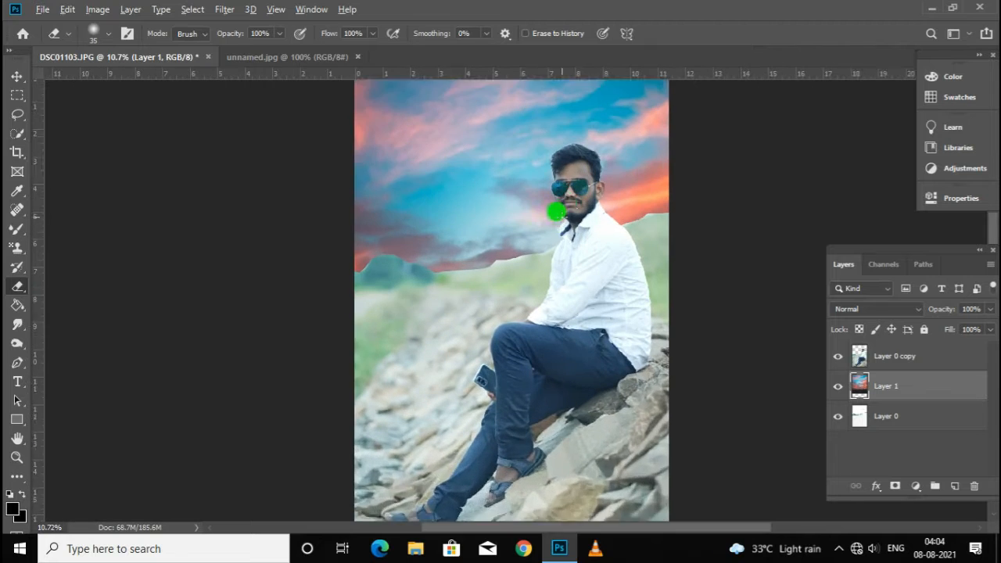
pyautogui.scroll(2, 577, 318)
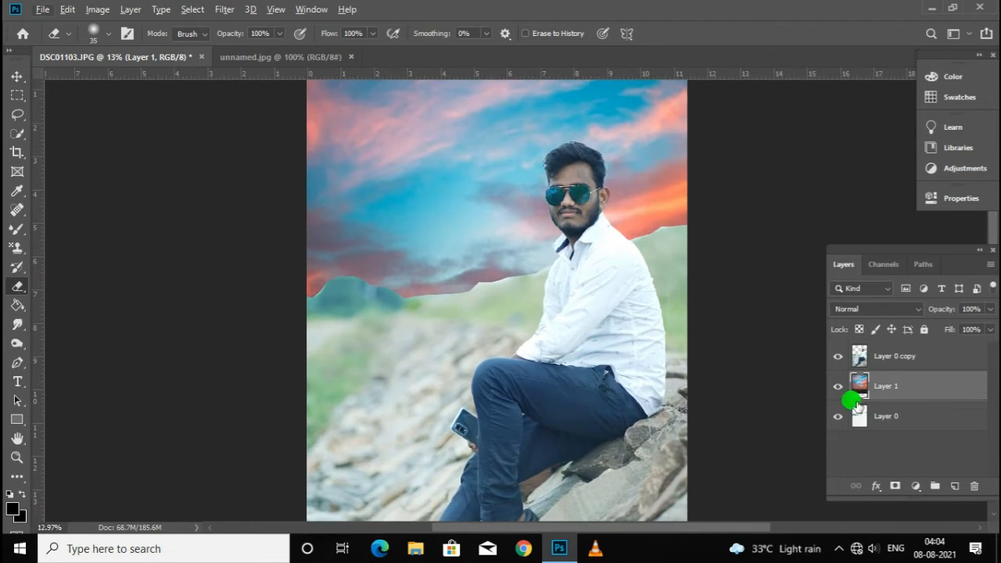
pyautogui.click(871, 363)
pyautogui.click(882, 389)
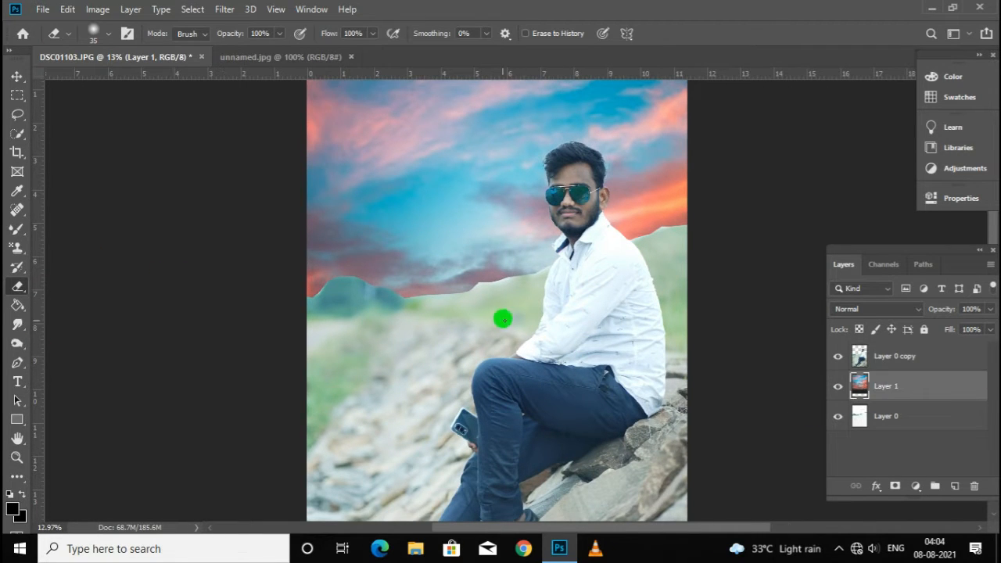
pyautogui.scroll(1, 457, 315)
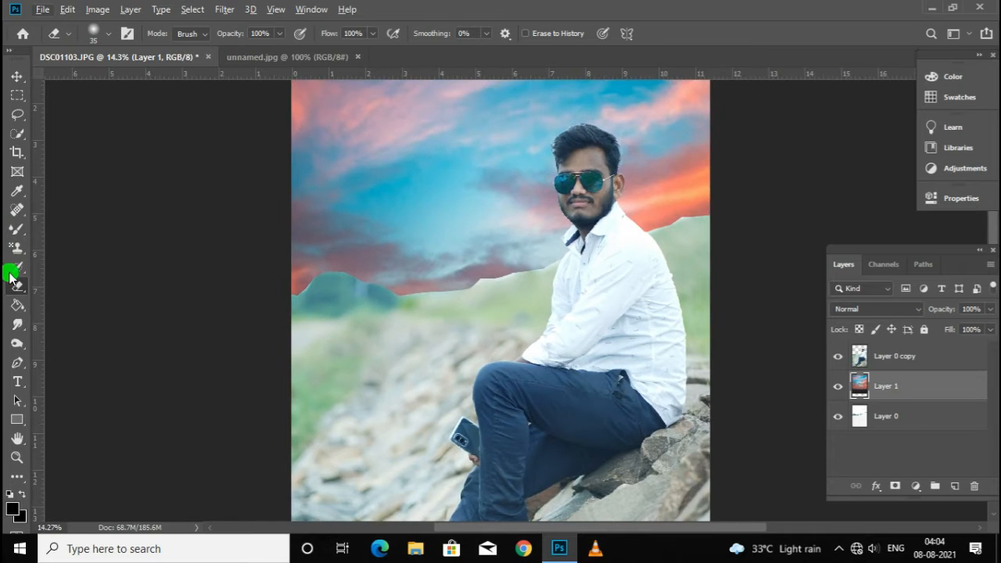
pyautogui.scroll(1, 234, 295)
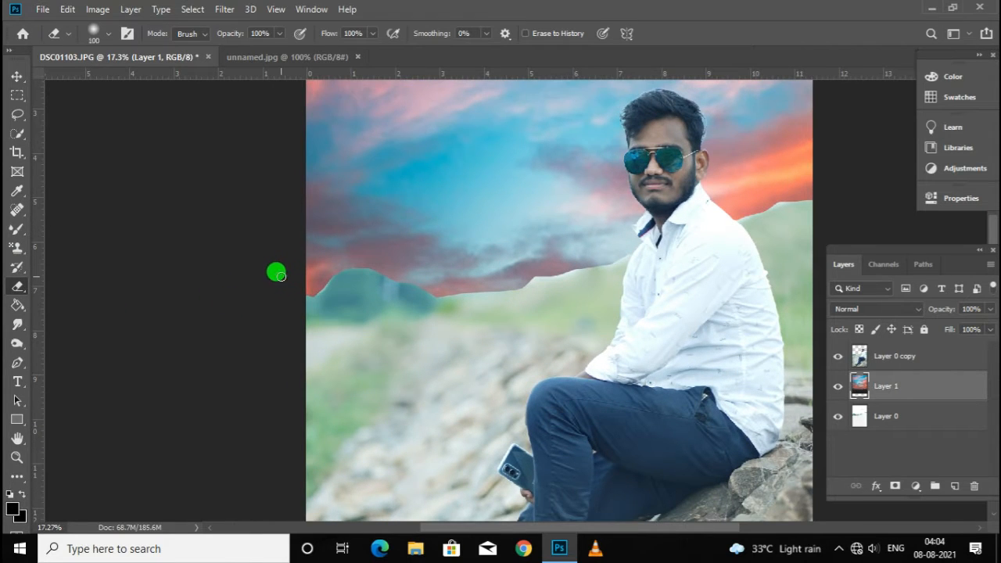
pyautogui.press(']')
pyautogui.press(']')
pyautogui.press(']')
pyautogui.press(']')
pyautogui.moveTo(358, 242)
pyautogui.mouseDown()
pyautogui.moveTo(285, 267)
pyautogui.moveTo(409, 245)
pyautogui.mouseUp()
pyautogui.hotkey('ctrl', 'z')
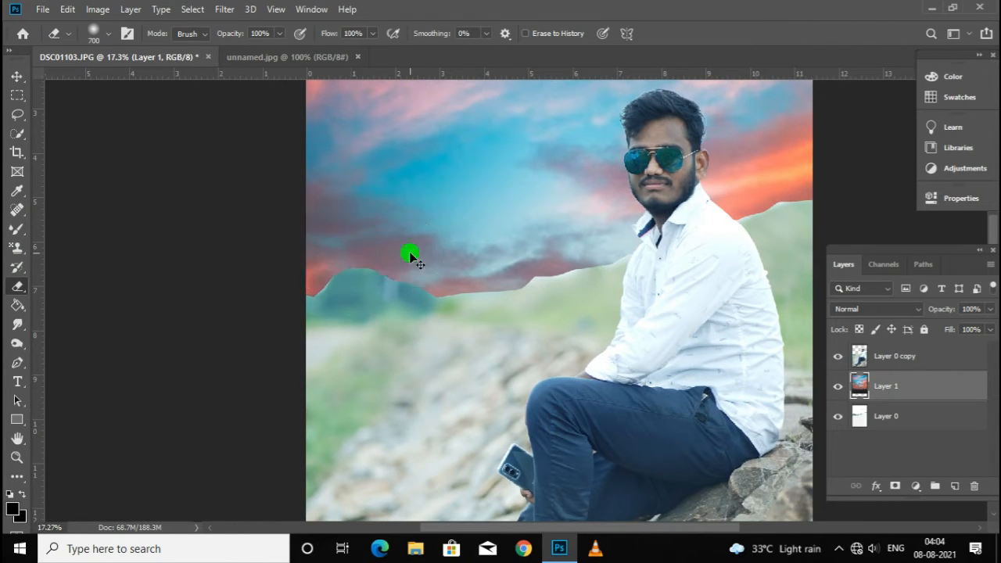
pyautogui.moveTo(279, 277); pyautogui.dragTo(473, 278)
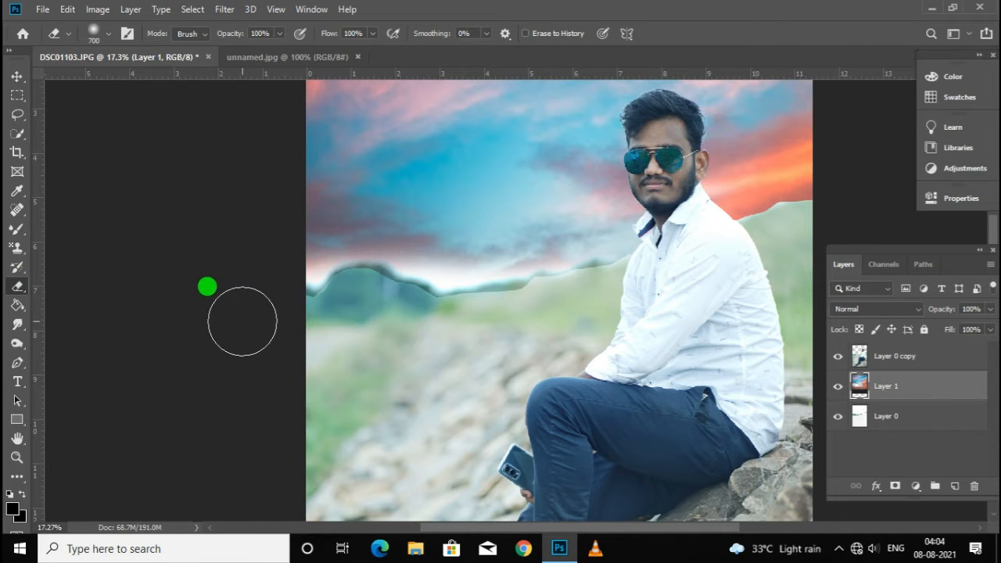
# Toggle Layer 0's visibility to check how it blends through the erased part of the sky
pyautogui.click(836, 416)
pyautogui.click(837, 416)
pyautogui.click(836, 416)
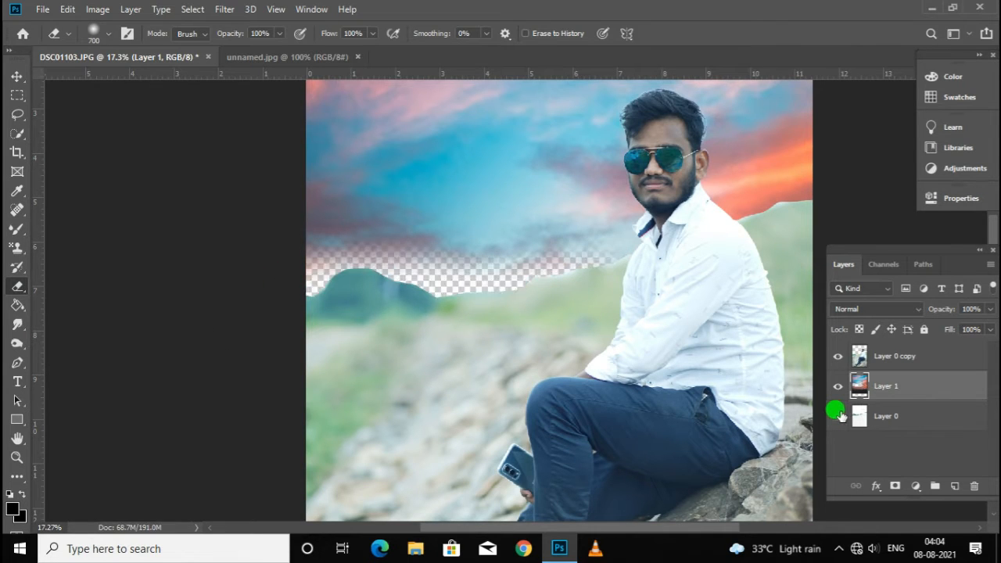
pyautogui.click(836, 416)
pyautogui.press('z')
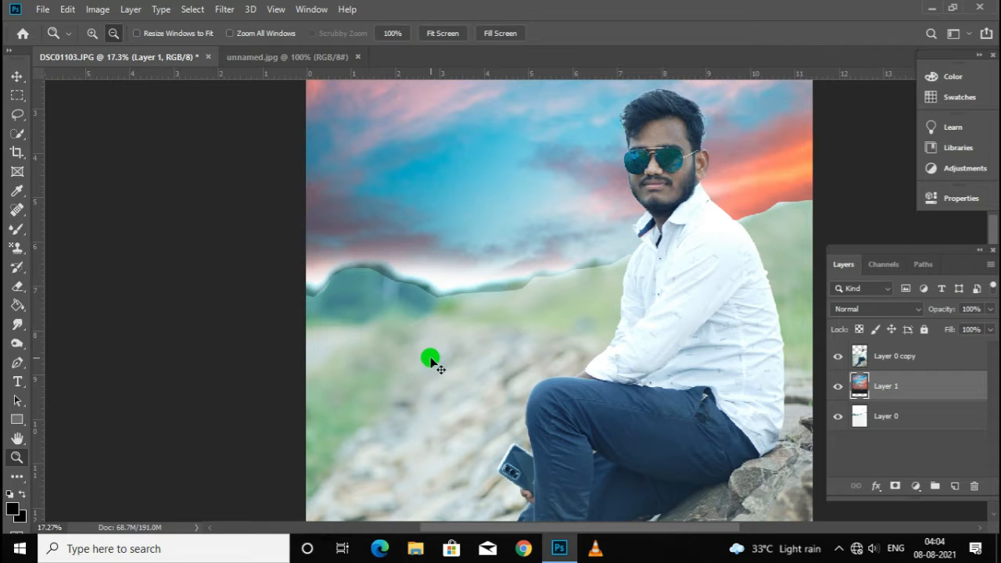
# Undo the erasing on Layer 1 and erase the hard hill edge left of the man on Layer 0 copy with a soft Eraser
pyautogui.hotkey('ctrl', 'z')
pyautogui.click(19, 270)
pyautogui.click(950, 356)
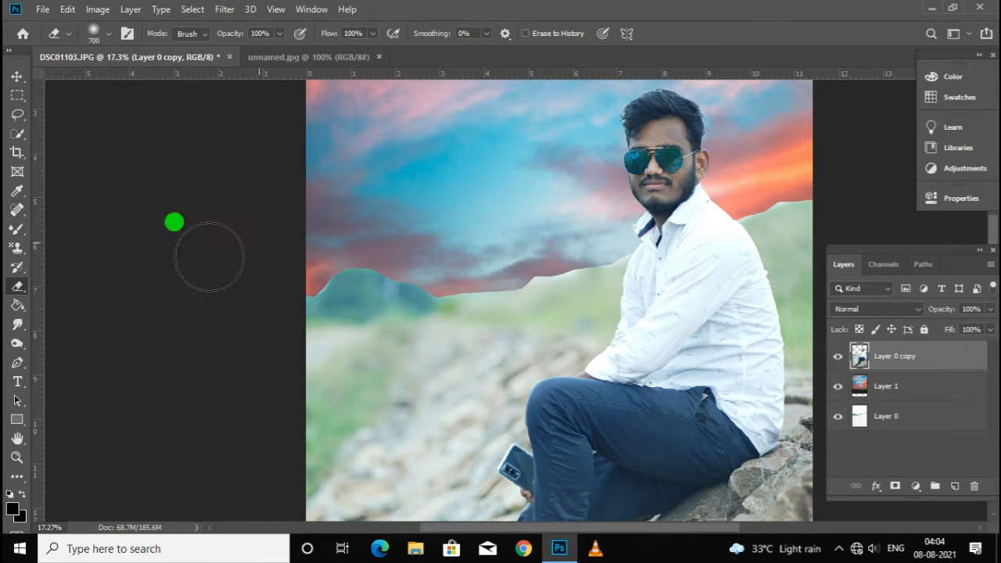
pyautogui.scroll(1, 466, 184)
pyautogui.scroll(3, 465, 183)
pyautogui.press('[')
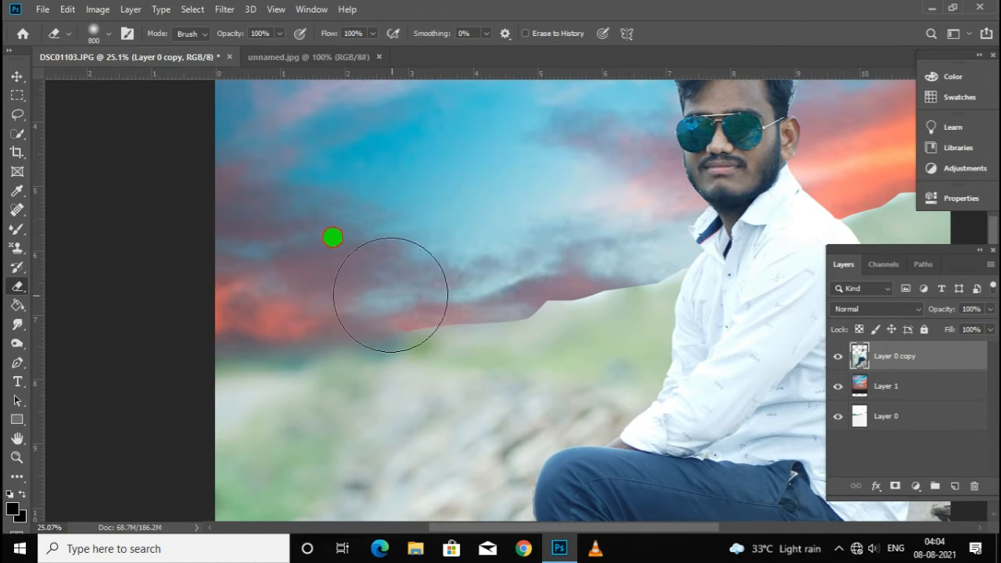
pyautogui.press('[')
pyautogui.moveTo(588, 271)
pyautogui.mouseDown()
pyautogui.moveTo(644, 269)
pyautogui.moveTo(632, 254)
pyautogui.moveTo(645, 262)
pyautogui.mouseUp()
# Erase the hill edge to the right of the man on Layer 0 copy with the soft Eraser
pyautogui.moveTo(579, 527); pyautogui.dragTo(697, 528)
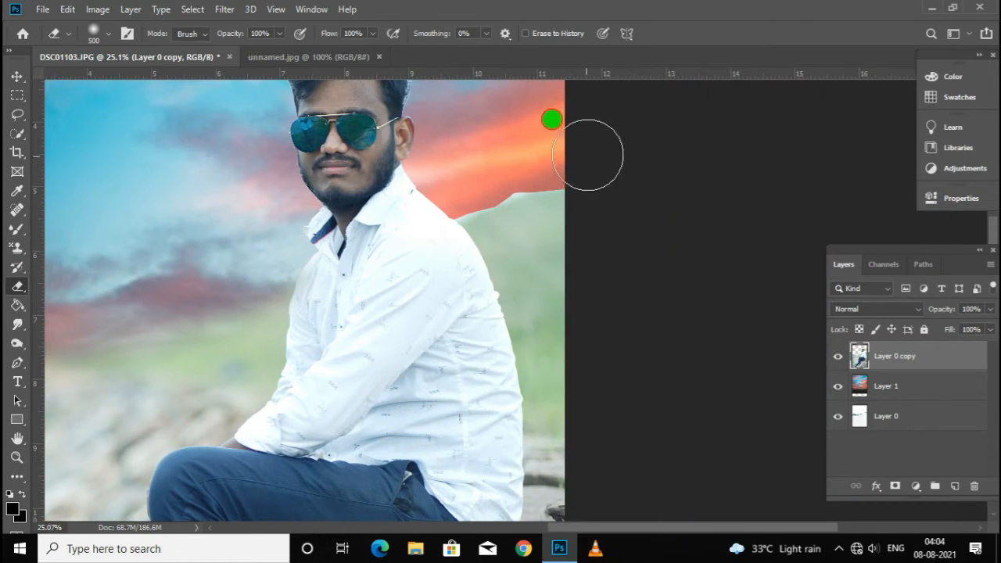
pyautogui.press('[')
pyautogui.press('[')
pyautogui.press(']')
pyautogui.press(']')
pyautogui.press(']')
pyautogui.press(']')
pyautogui.press(']')
pyautogui.moveTo(542, 194)
pyautogui.mouseDown()
pyautogui.moveTo(511, 179)
pyautogui.moveTo(559, 177)
pyautogui.mouseUp()
# Erase the remaining hill edge close to the man's shoulder on Layer 0 copy, using the soft Eraser at up to 125 px
pyautogui.scroll(5, 497, 258)
pyautogui.press('[')
pyautogui.press('[')
pyautogui.press('[')
pyautogui.press('[')
pyautogui.press('[')
pyautogui.press('[')
pyautogui.press('[')
pyautogui.press('[')
pyautogui.press('[')
pyautogui.press('[')
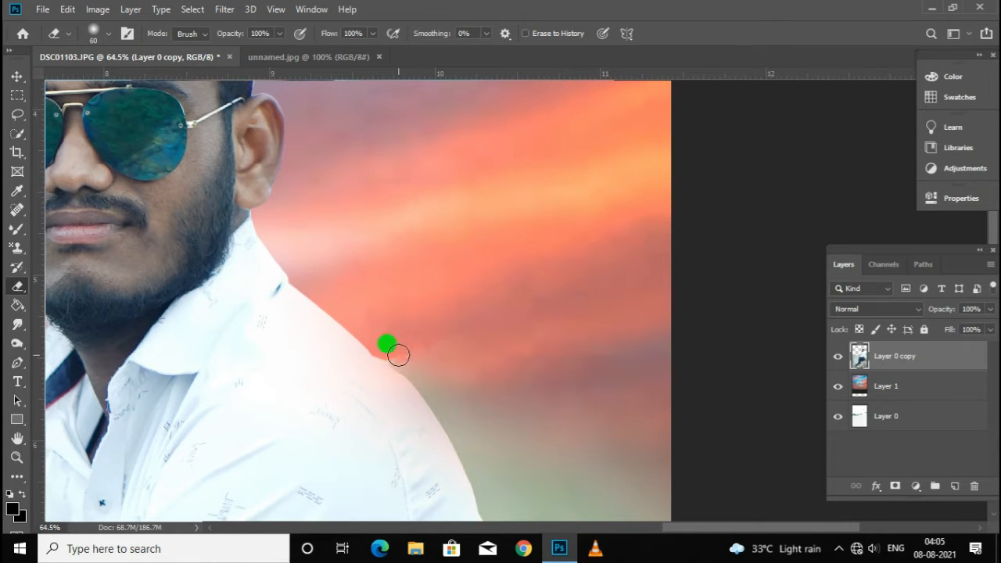
pyautogui.press(']')
pyautogui.moveTo(403, 359); pyautogui.dragTo(427, 343)
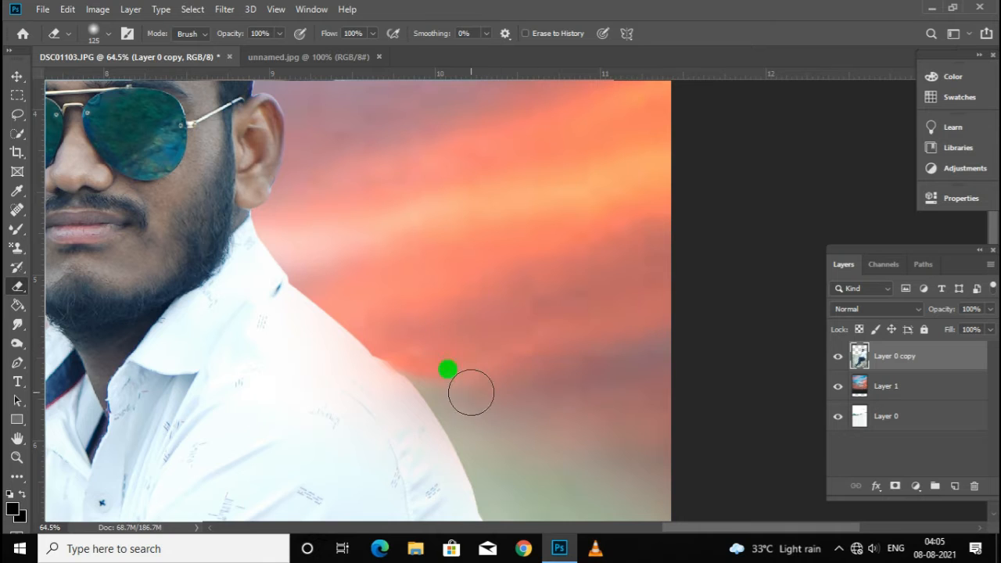
pyautogui.moveTo(471, 391); pyautogui.dragTo(444, 383)
pyautogui.scroll(-10, 489, 378)
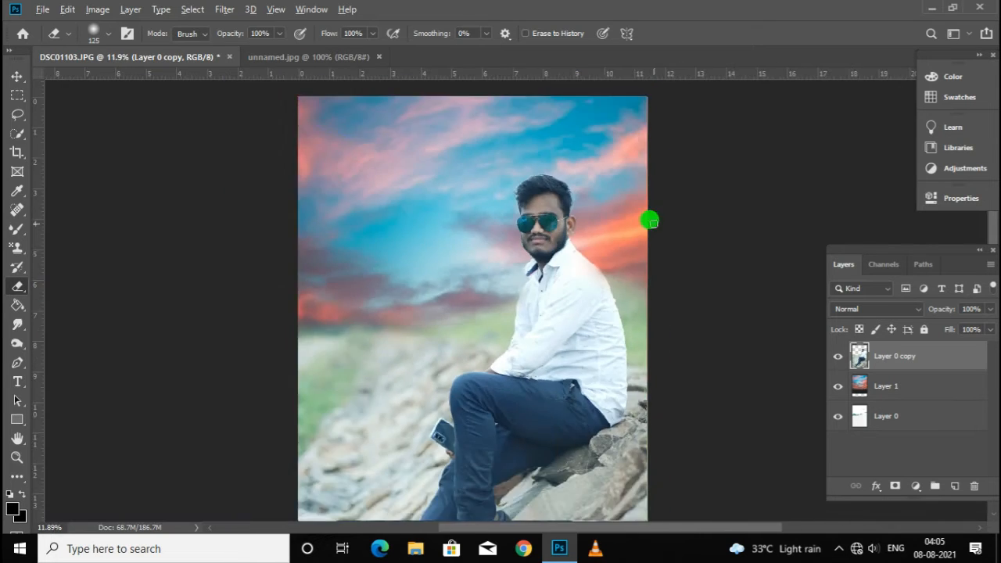
# Fade the hills into the sky across Layer 0 copy with a 1200 px Eraser at 53% opacity
pyautogui.scroll(4, 583, 272)
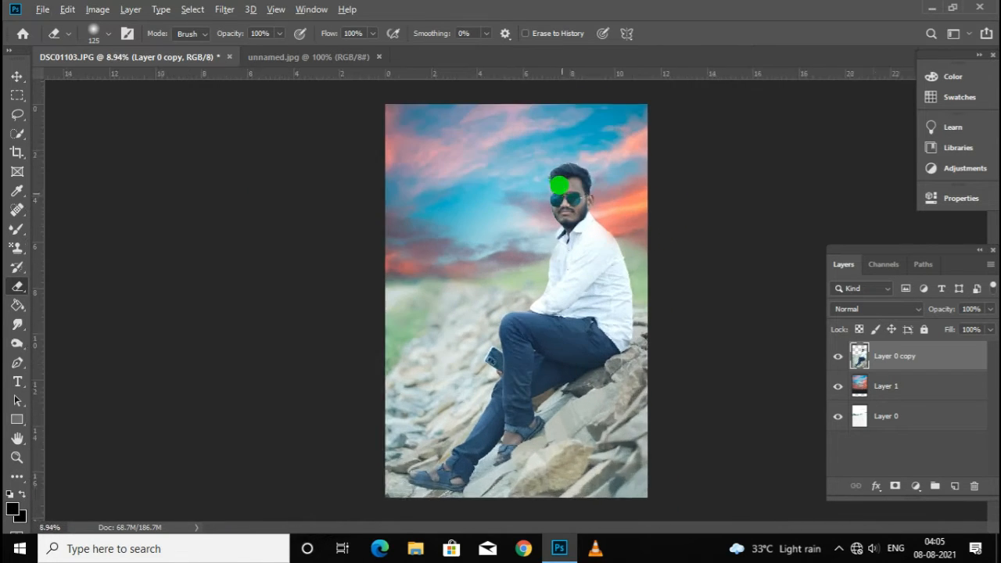
pyautogui.click(278, 33)
pyautogui.click(249, 50)
pyautogui.press(']')
pyautogui.press(']')
pyautogui.press(']')
pyautogui.press(']')
pyautogui.press(']')
pyautogui.press(']')
pyautogui.press(']')
pyautogui.press(']')
pyautogui.moveTo(415, 253)
pyautogui.mouseDown()
pyautogui.moveTo(323, 302)
pyautogui.moveTo(357, 297)
pyautogui.moveTo(410, 266)
pyautogui.moveTo(500, 254)
pyautogui.moveTo(485, 260)
pyautogui.moveTo(527, 269)
pyautogui.moveTo(426, 277)
pyautogui.moveTo(704, 261)
pyautogui.moveTo(717, 243)
pyautogui.moveTo(725, 277)
pyautogui.moveTo(716, 209)
pyautogui.moveTo(717, 259)
pyautogui.moveTo(745, 295)
pyautogui.moveTo(716, 309)
pyautogui.moveTo(697, 221)
pyautogui.mouseUp()
pyautogui.scroll(2, 746, 256)
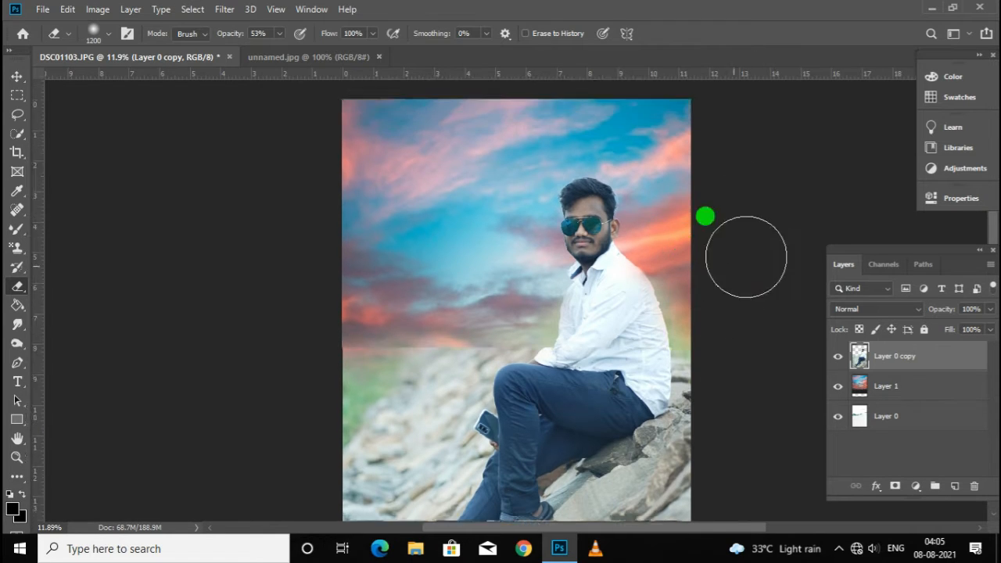
# Examine the blend between the sky and the hills and the sky around the man's head
pyautogui.scroll(1, 746, 257)
pyautogui.scroll(-12, 801, 265)
pyautogui.scroll(12, 662, 238)
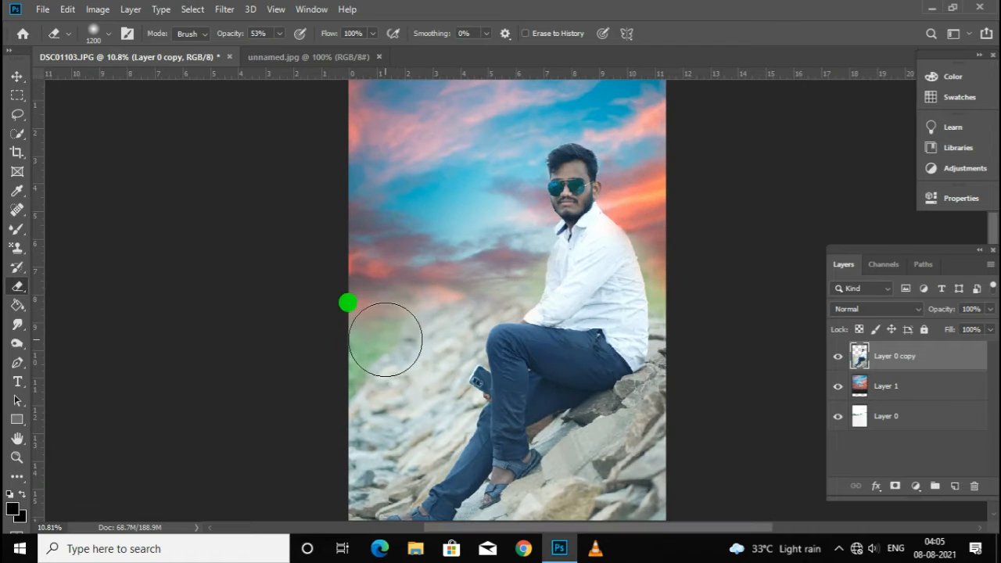
pyautogui.scroll(-4, 485, 184)
pyautogui.scroll(8, 547, 172)
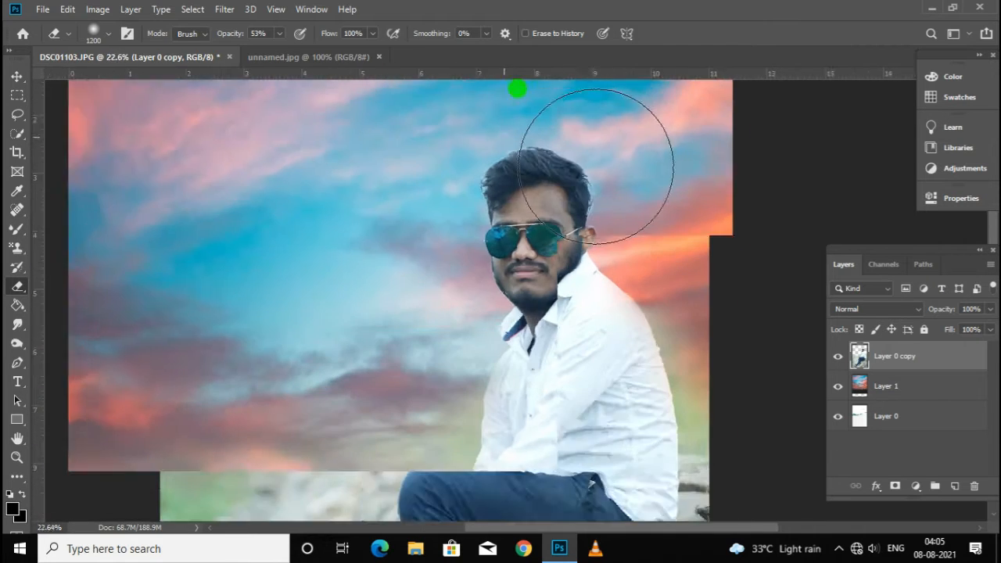
pyautogui.scroll(-10, 517, 89)
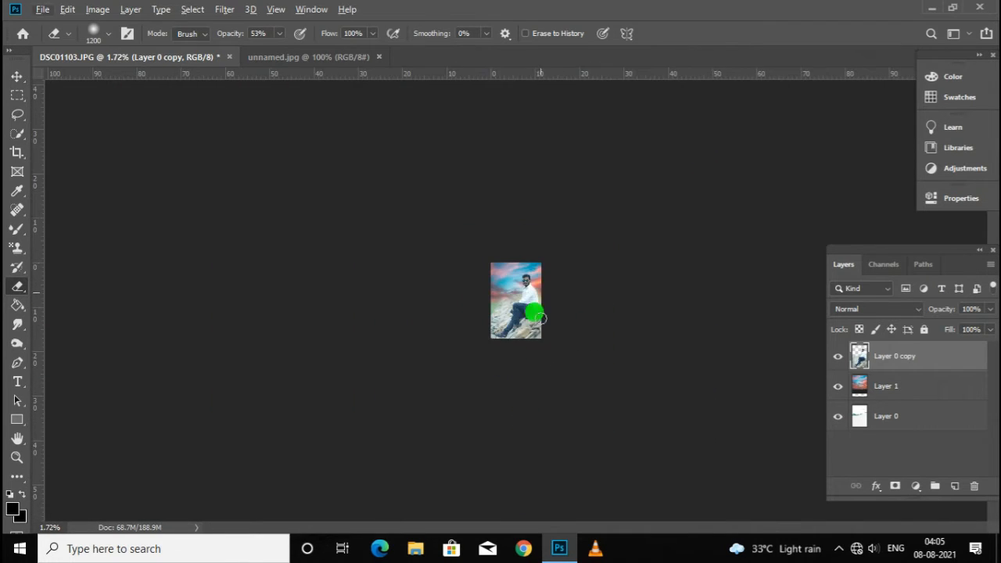
pyautogui.scroll(6, 578, 250)
pyautogui.click(895, 387)
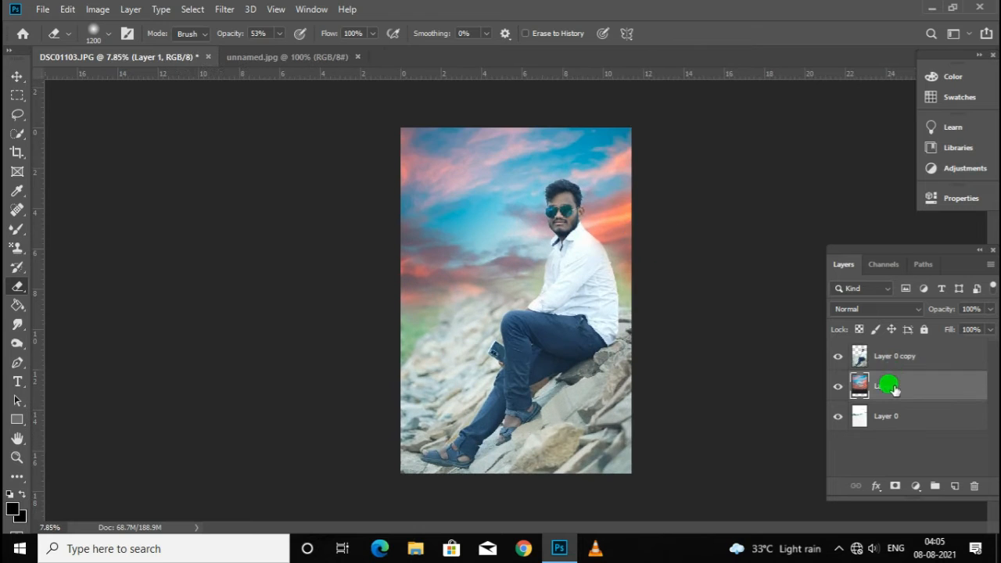
pyautogui.click(893, 362)
pyautogui.click(897, 391)
pyautogui.scroll(5, 579, 227)
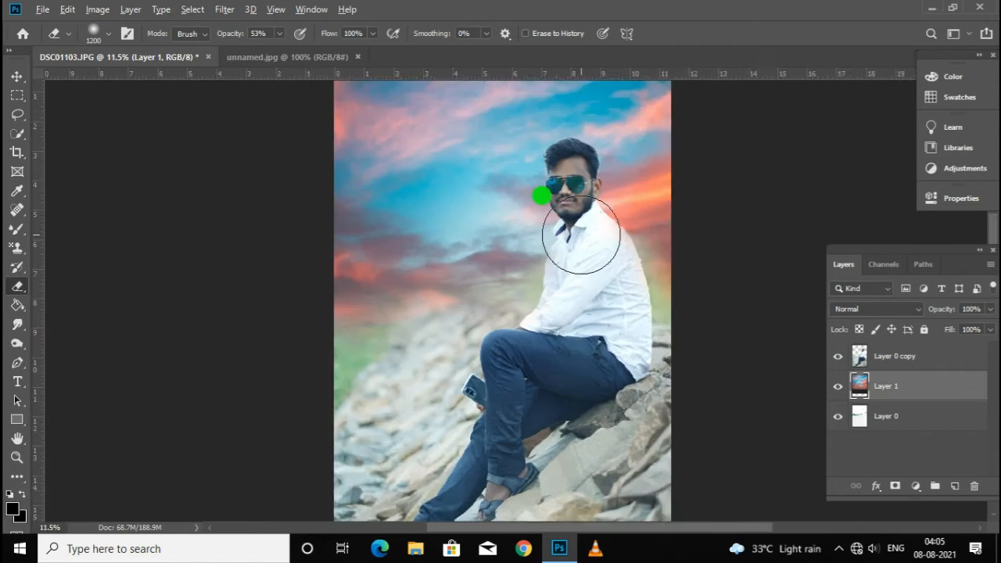
pyautogui.scroll(3, 588, 229)
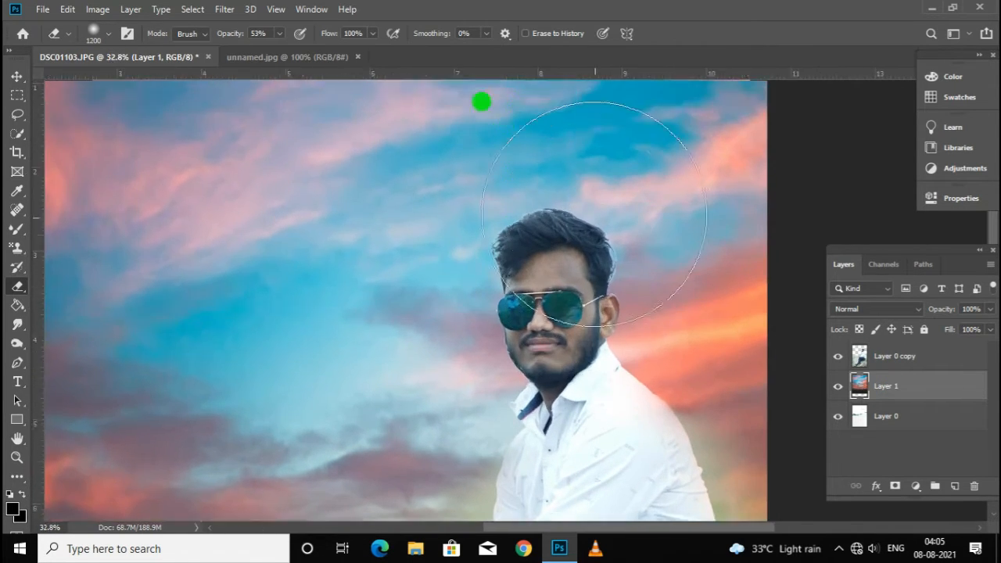
# Apply Levels to Layer 0 copy with the white input level at 235 and the black input level raised slightly
pyautogui.click(883, 357)
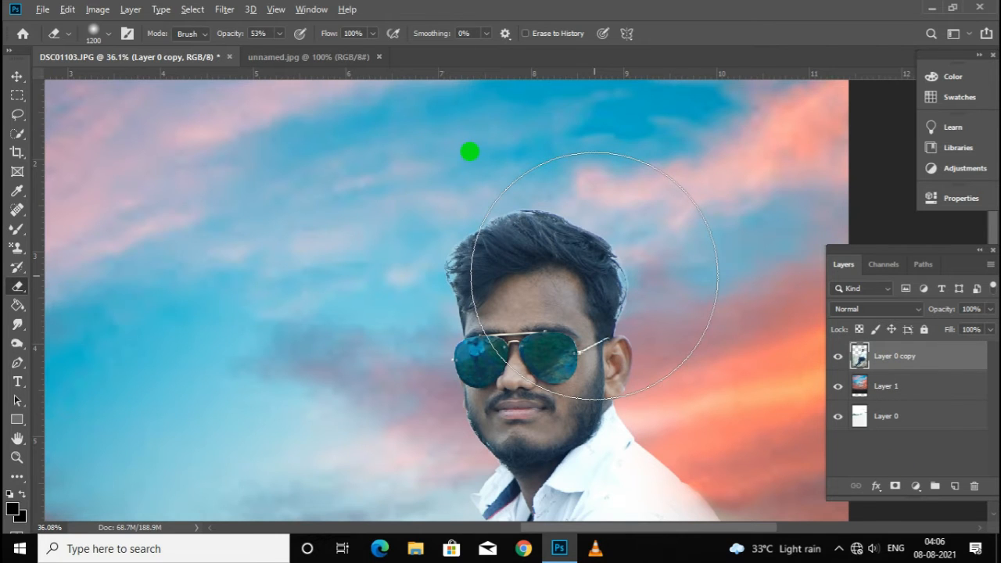
pyautogui.scroll(-2, 595, 275)
pyautogui.hotkey('ctrl', 'l')
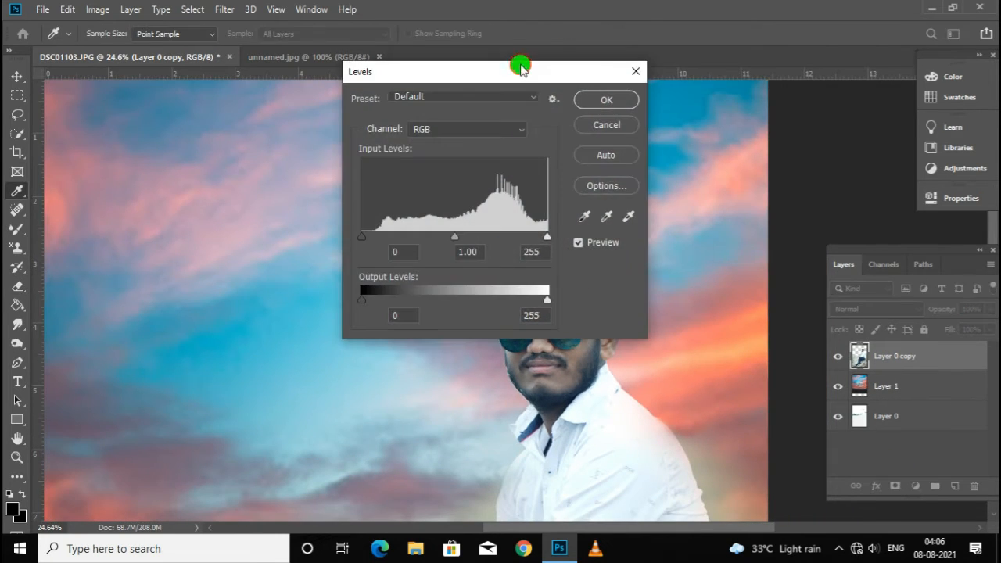
pyautogui.moveTo(520, 69); pyautogui.dragTo(884, 156)
pyautogui.moveTo(917, 326); pyautogui.dragTo(898, 327)
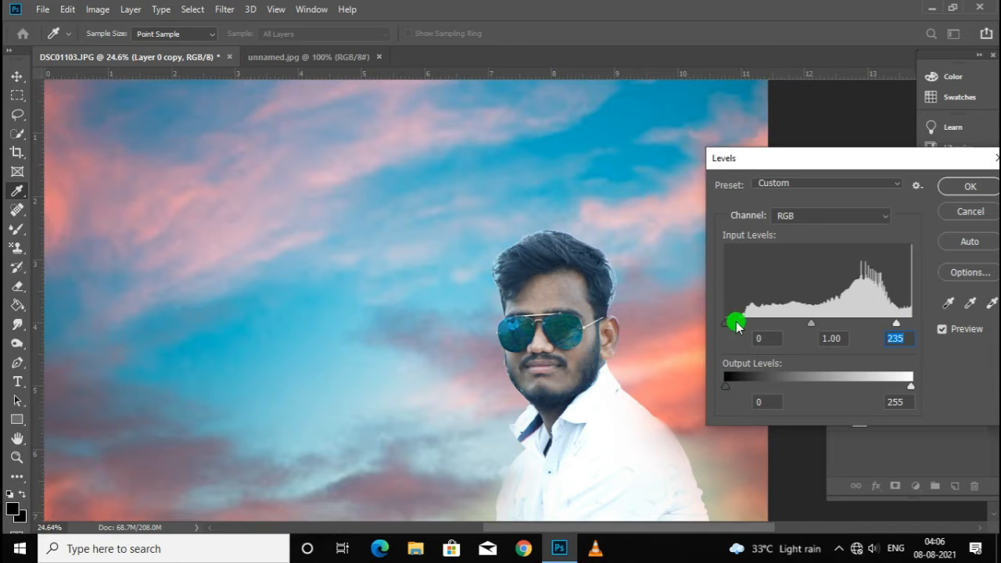
pyautogui.moveTo(733, 327); pyautogui.dragTo(741, 326)
pyautogui.click(970, 186)
pyautogui.press('e')
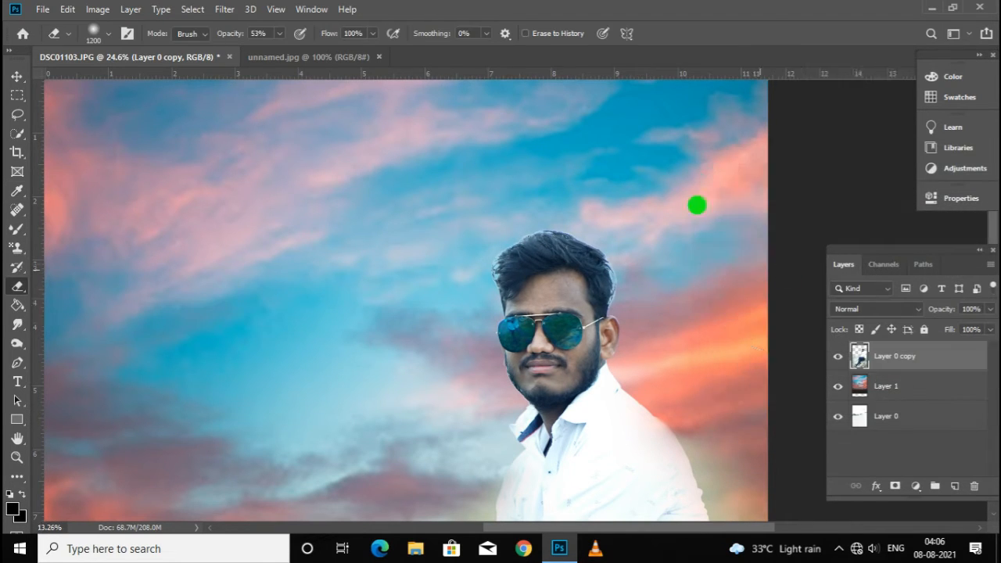
# Merge Layer 0, Layer 1 and Layer 0 copy into a single layer and duplicate it
pyautogui.keyDown('alt'); pyautogui.scroll(-5, 697, 206); pyautogui.keyUp('alt')
pyautogui.keyDown('alt'); pyautogui.scroll(-2, 677, 278); pyautogui.keyUp('alt')
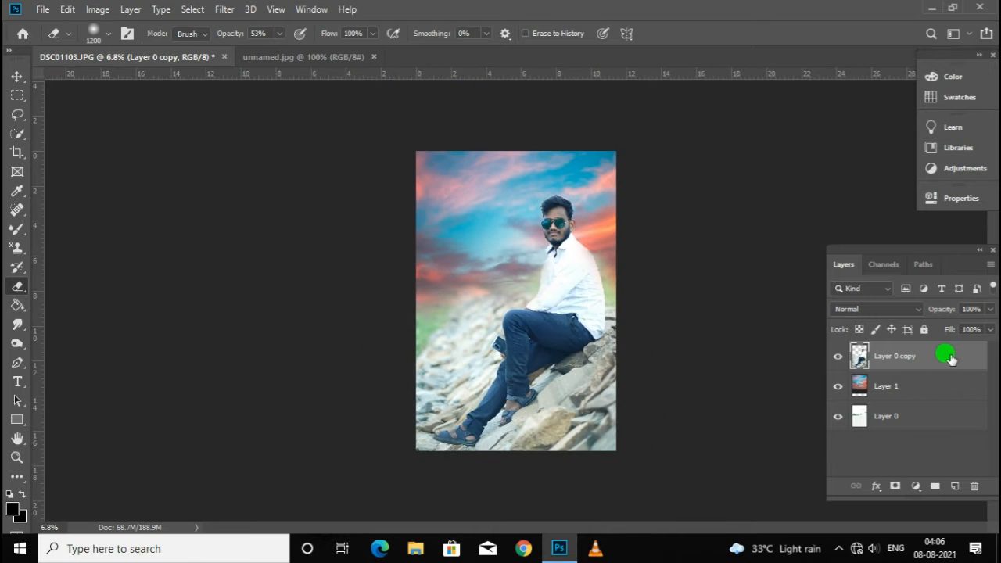
pyautogui.keyDown('ctrl'); pyautogui.click(893, 387); pyautogui.keyUp('ctrl')
pyautogui.rightClick(891, 359)
pyautogui.click(806, 434)
pyautogui.rightClick(901, 382)
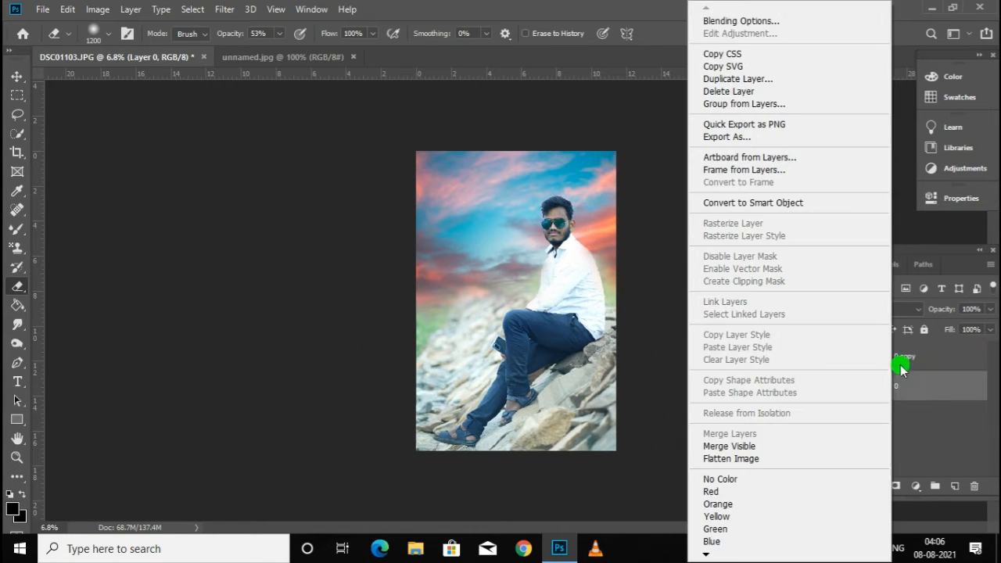
pyautogui.click(909, 391)
pyautogui.keyDown('ctrl'); pyautogui.click(908, 365); pyautogui.keyUp('ctrl')
pyautogui.rightClick(909, 365)
pyautogui.click(849, 434)
pyautogui.keyDown('alt'); pyautogui.scroll(-5, 586, 134); pyautogui.keyUp('alt')
pyautogui.keyDown('alt'); pyautogui.scroll(6, 586, 134); pyautogui.keyUp('alt')
pyautogui.keyDown('alt'); pyautogui.scroll(-4, 337, 255); pyautogui.keyUp('alt')
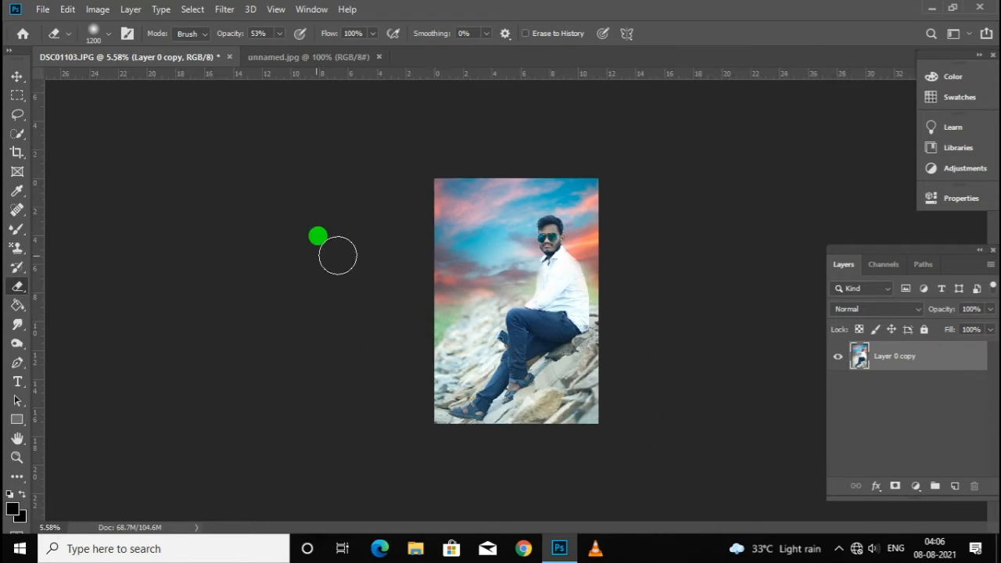
pyautogui.keyDown('alt'); pyautogui.scroll(1, 677, 306); pyautogui.keyUp('alt')
pyautogui.moveTo(938, 358); pyautogui.dragTo(955, 485)
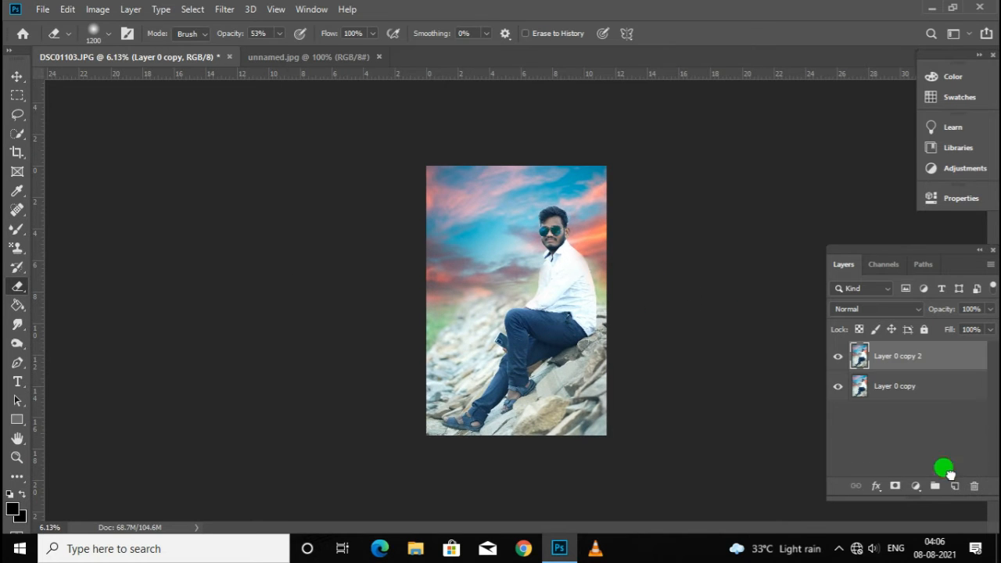
# Smooth the man's forehead skin on Layer 0 copy 2 with the Mixer Brush, reducing the brush from 80 to 60 px
pyautogui.keyDown('alt'); pyautogui.scroll(4, 580, 107); pyautogui.keyUp('alt')
pyautogui.keyDown('alt'); pyautogui.scroll(4, 563, 89); pyautogui.keyUp('alt')
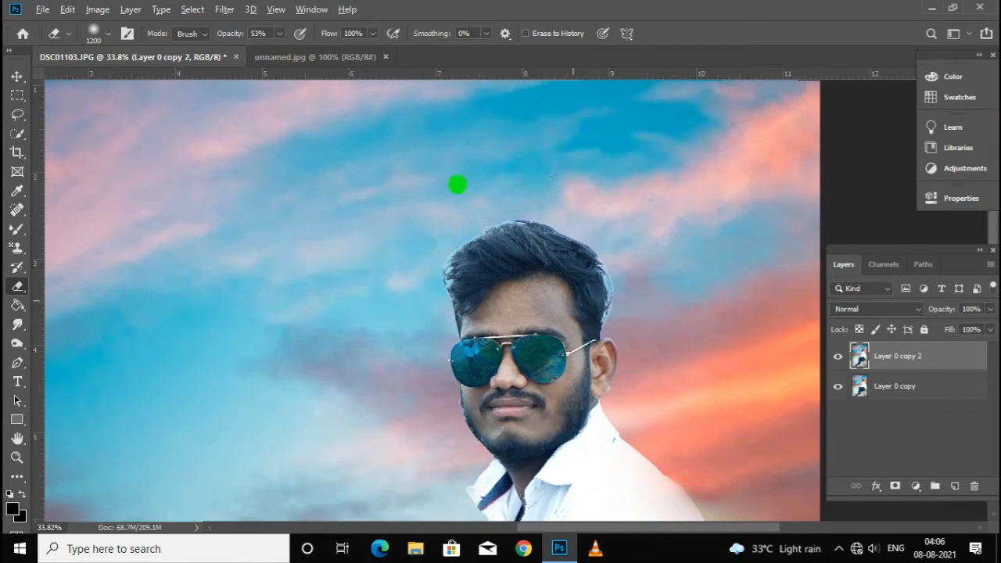
pyautogui.keyDown('alt'); pyautogui.scroll(3, 560, 301); pyautogui.keyUp('alt')
pyautogui.click(12, 210)
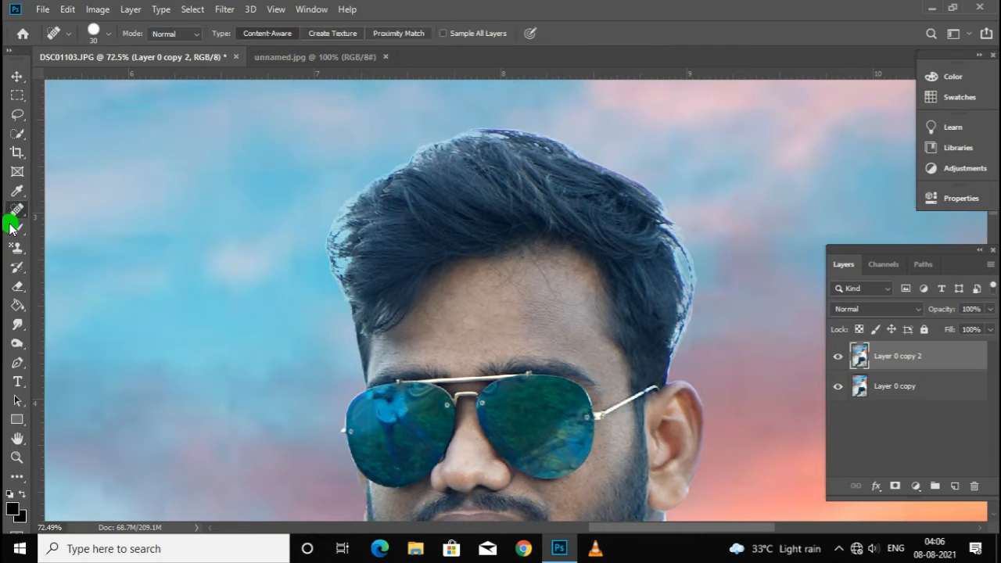
pyautogui.click(15, 230)
pyautogui.click(44, 270)
pyautogui.keyDown('alt'); pyautogui.scroll(3, 456, 318); pyautogui.keyUp('alt')
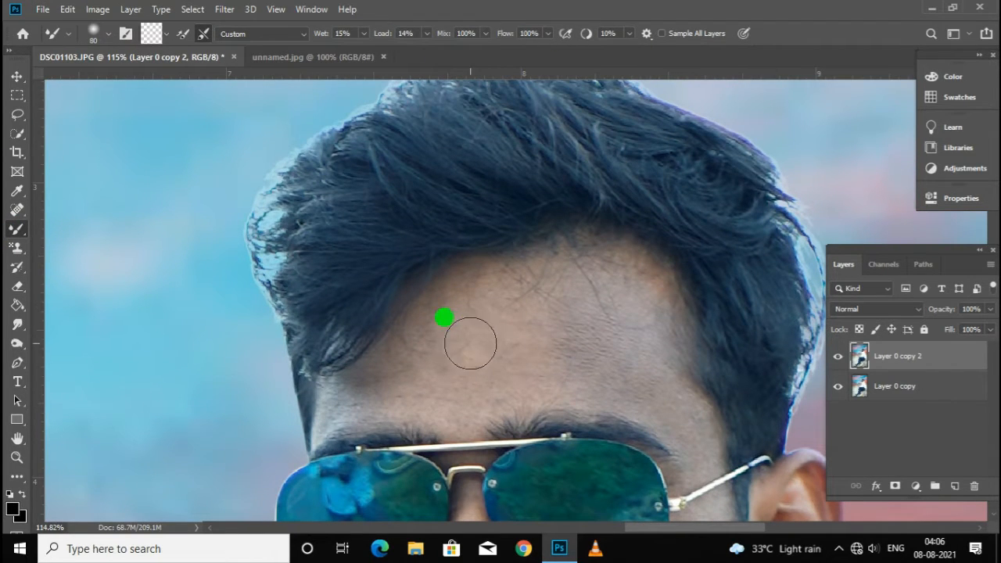
pyautogui.moveTo(470, 343)
pyautogui.mouseDown()
pyautogui.moveTo(479, 296)
pyautogui.moveTo(487, 306)
pyautogui.moveTo(415, 374)
pyautogui.moveTo(405, 344)
pyautogui.mouseUp()
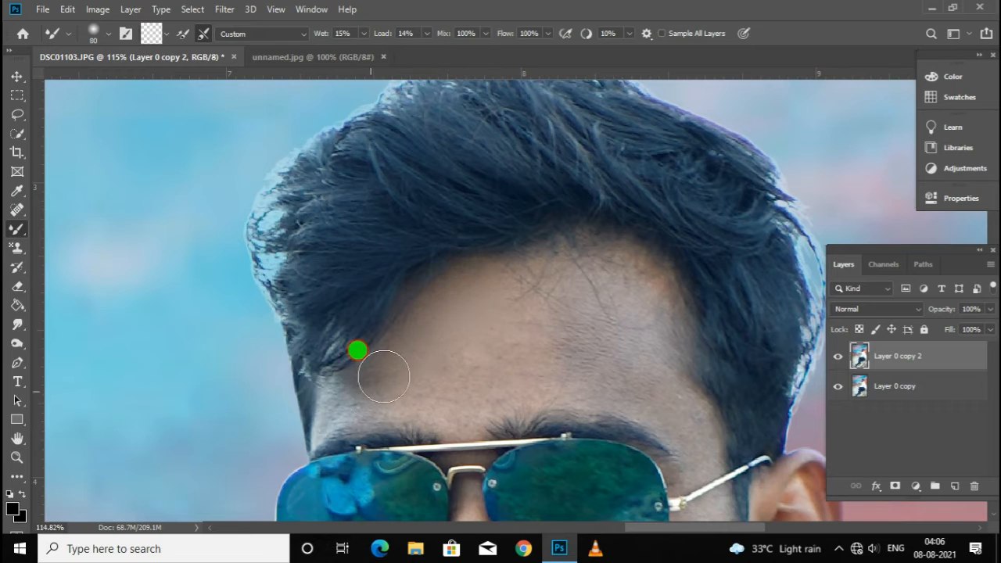
pyautogui.moveTo(384, 377)
pyautogui.mouseDown()
pyautogui.moveTo(354, 416)
pyautogui.moveTo(383, 384)
pyautogui.moveTo(357, 406)
pyautogui.moveTo(480, 417)
pyautogui.moveTo(468, 370)
pyautogui.moveTo(438, 399)
pyautogui.moveTo(545, 364)
pyautogui.moveTo(525, 360)
pyautogui.moveTo(609, 328)
pyautogui.moveTo(558, 319)
pyautogui.moveTo(546, 278)
pyautogui.moveTo(632, 275)
pyautogui.moveTo(596, 316)
pyautogui.moveTo(642, 323)
pyautogui.moveTo(532, 369)
pyautogui.moveTo(558, 396)
pyautogui.mouseUp()
pyautogui.press('[')
pyautogui.press('[')
pyautogui.press('[')
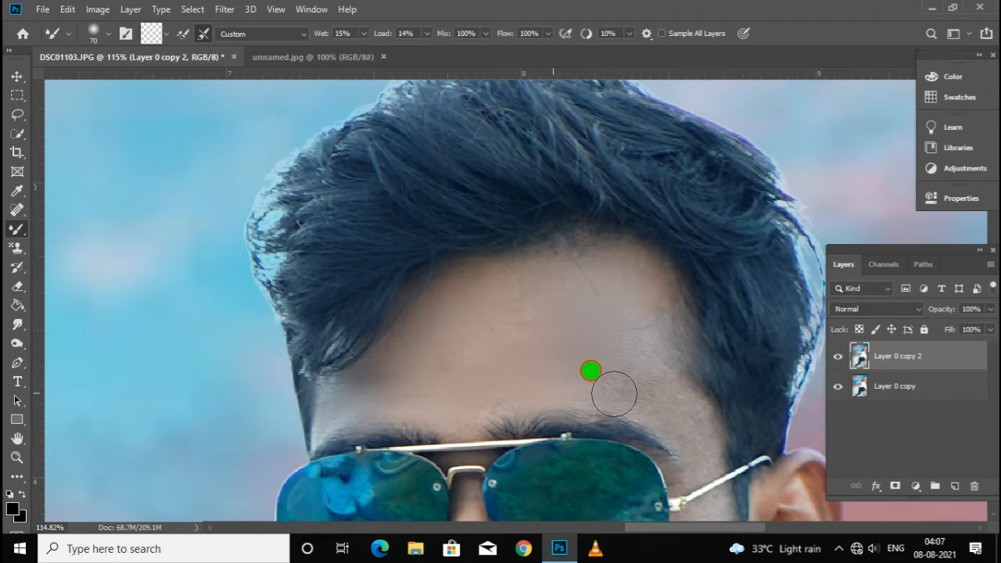
pyautogui.scroll(-3, 474, 284)
pyautogui.press('[')
pyautogui.press('[')
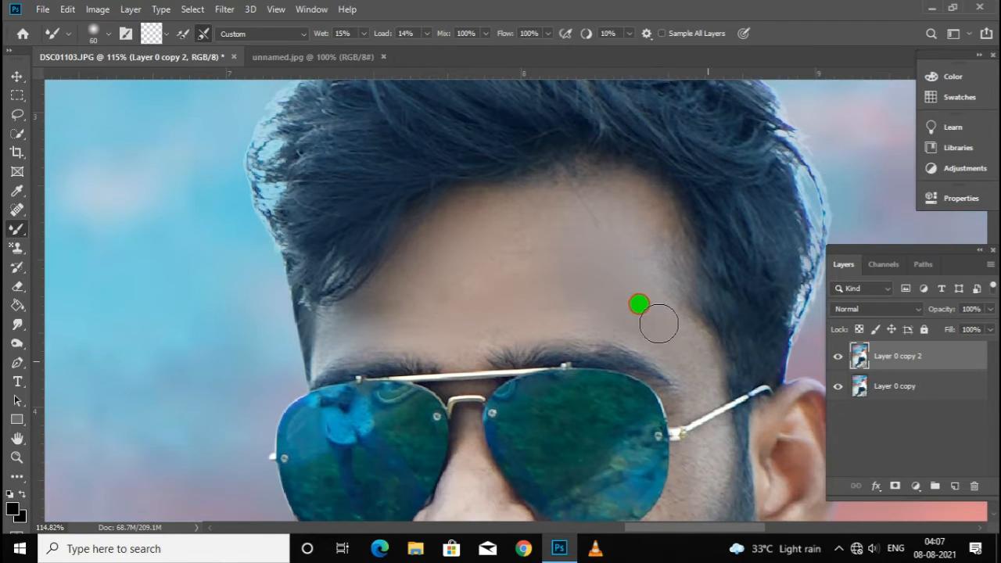
# Smooth the skin beside the sunglasses, on the cheek below the right lens and on the nose with the Mixer Brush
pyautogui.scroll(-5, 695, 408)
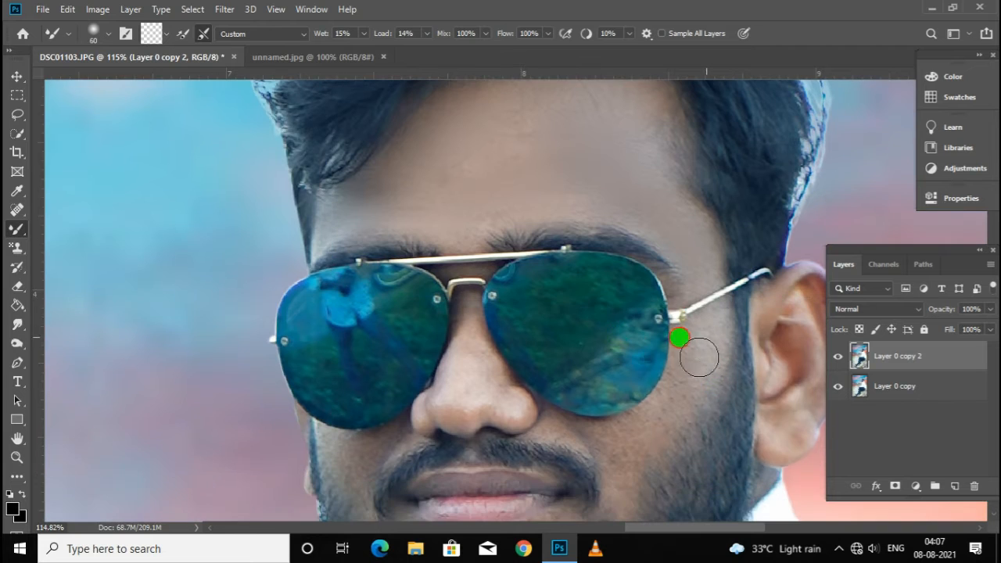
pyautogui.press(']')
pyautogui.press(']')
pyautogui.moveTo(653, 425)
pyautogui.mouseDown()
pyautogui.moveTo(632, 425)
pyautogui.moveTo(625, 486)
pyautogui.mouseUp()
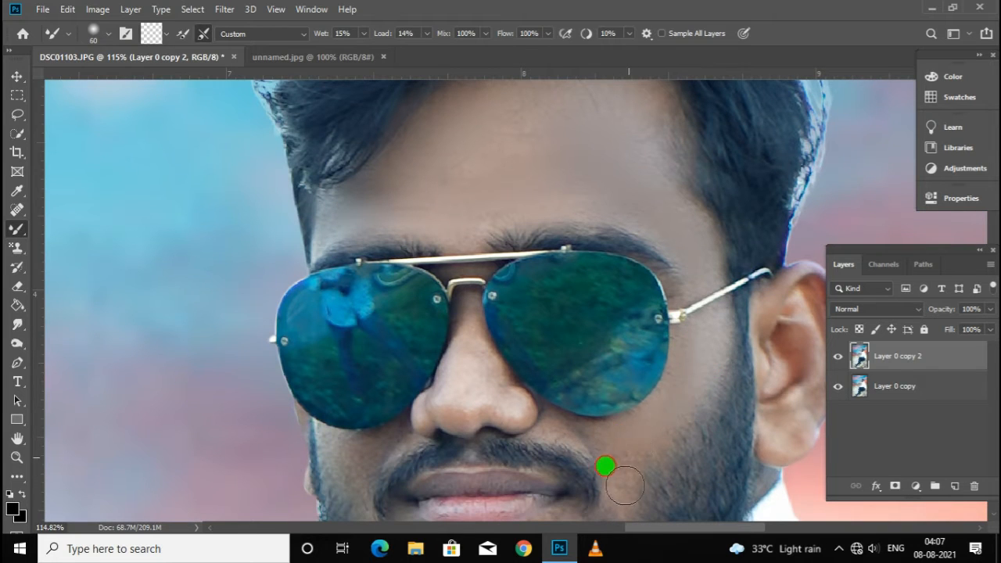
pyautogui.scroll(-3, 470, 328)
pyautogui.press('[')
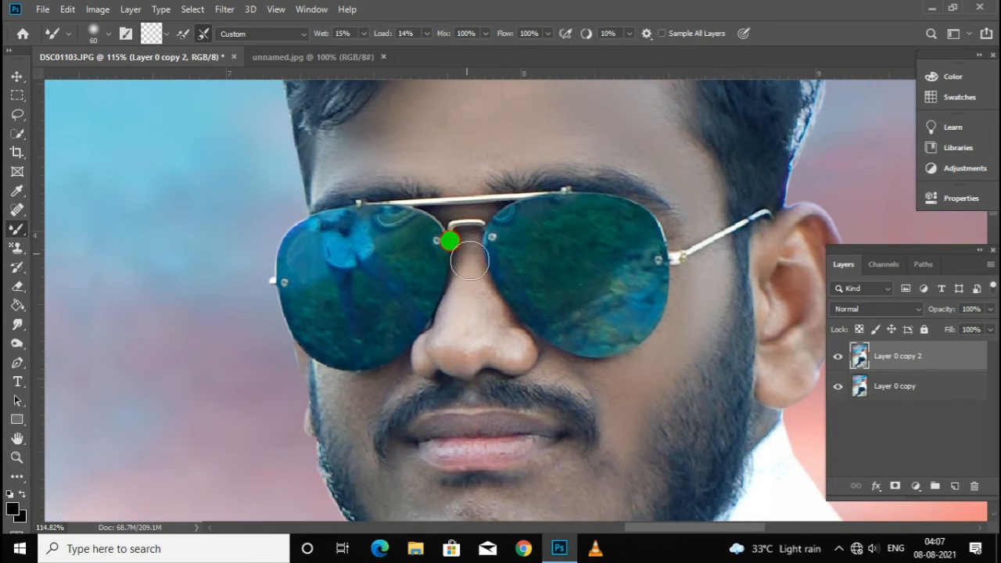
pyautogui.moveTo(479, 318)
pyautogui.mouseDown()
pyautogui.moveTo(492, 353)
pyautogui.moveTo(517, 366)
pyautogui.moveTo(549, 360)
pyautogui.mouseUp()
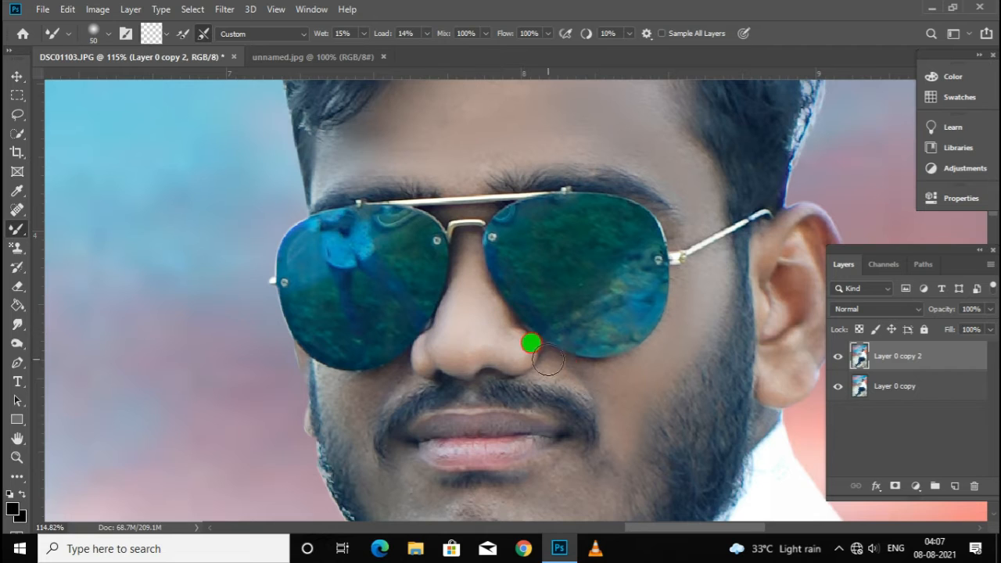
# Smooth the skin between the lower lip and beard and on the cheek below the left lens with a 50–70 px Mixer Brush
pyautogui.scroll(-2, 359, 400)
pyautogui.press(']')
pyautogui.press(']')
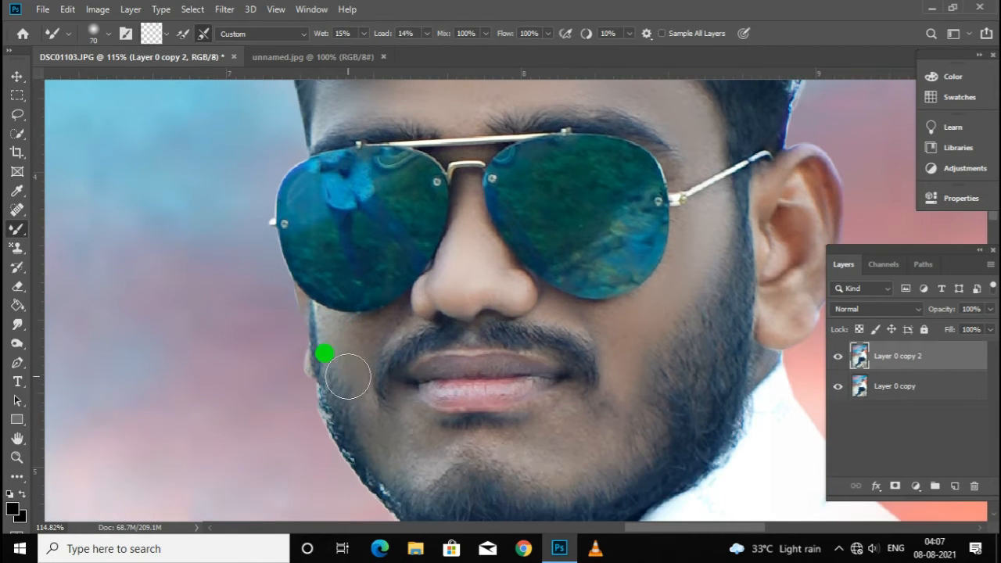
pyautogui.moveTo(435, 425)
pyautogui.mouseDown()
pyautogui.moveTo(540, 448)
pyautogui.moveTo(524, 438)
pyautogui.moveTo(568, 424)
pyautogui.moveTo(554, 451)
pyautogui.moveTo(619, 428)
pyautogui.moveTo(600, 456)
pyautogui.mouseUp()
pyautogui.press('[')
pyautogui.press('[')
pyautogui.moveTo(363, 337); pyautogui.dragTo(384, 325)
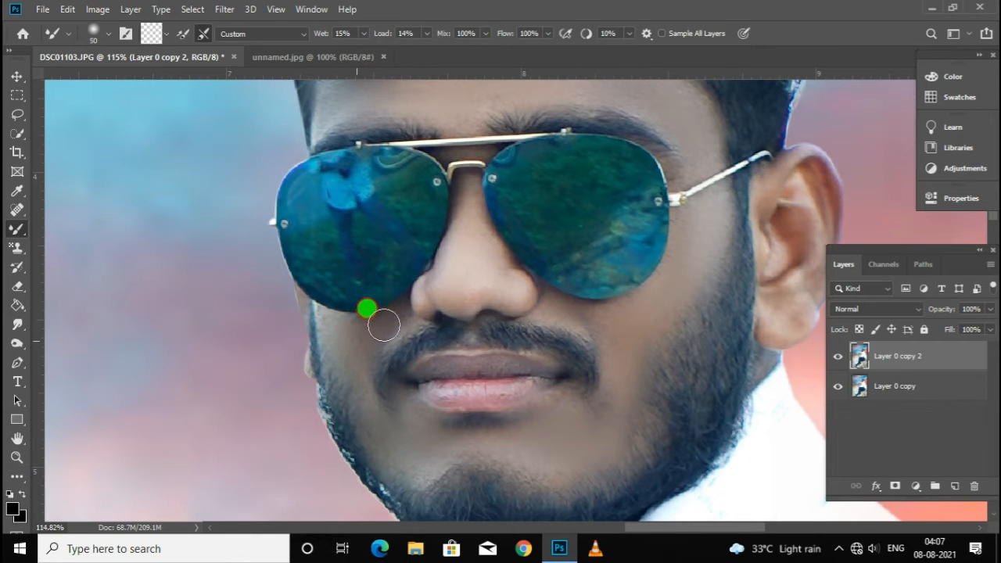
pyautogui.moveTo(357, 377); pyautogui.dragTo(360, 396)
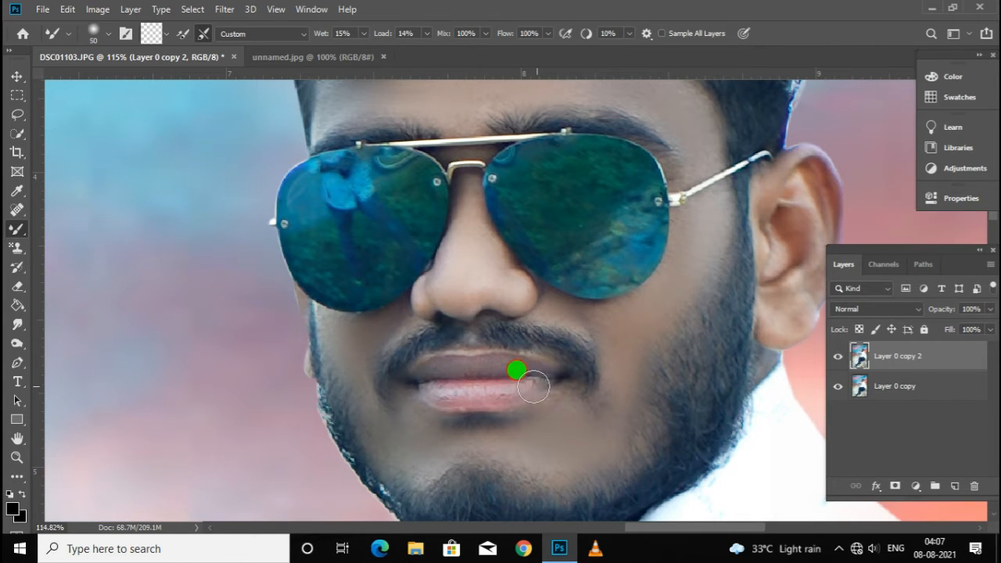
# Merge Layer 0 copy 2 and Layer 0 copy into a single layer and duplicate the merged layer
pyautogui.scroll(1, 444, 385)
pyautogui.scroll(-3, 626, 331)
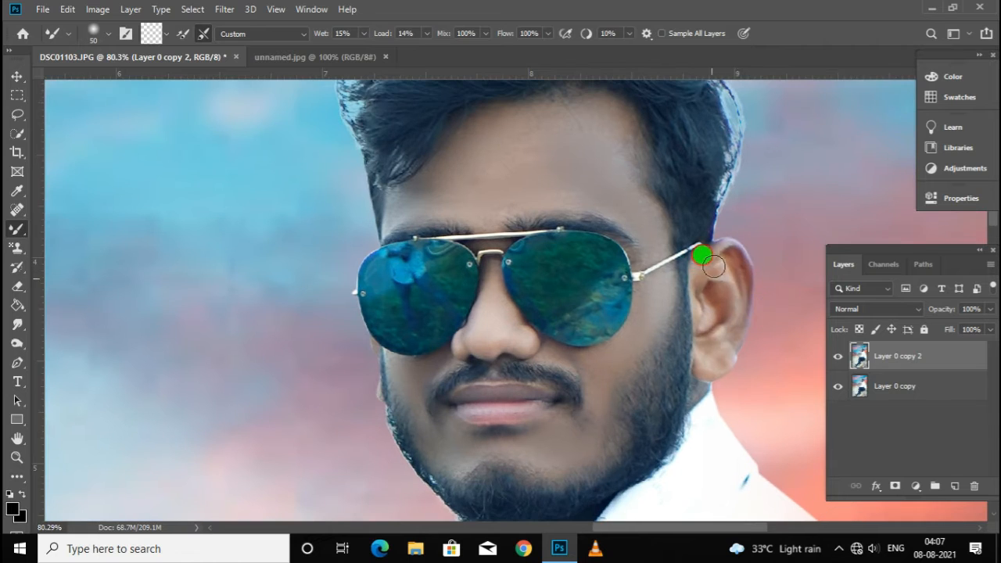
pyautogui.scroll(-6, 714, 267)
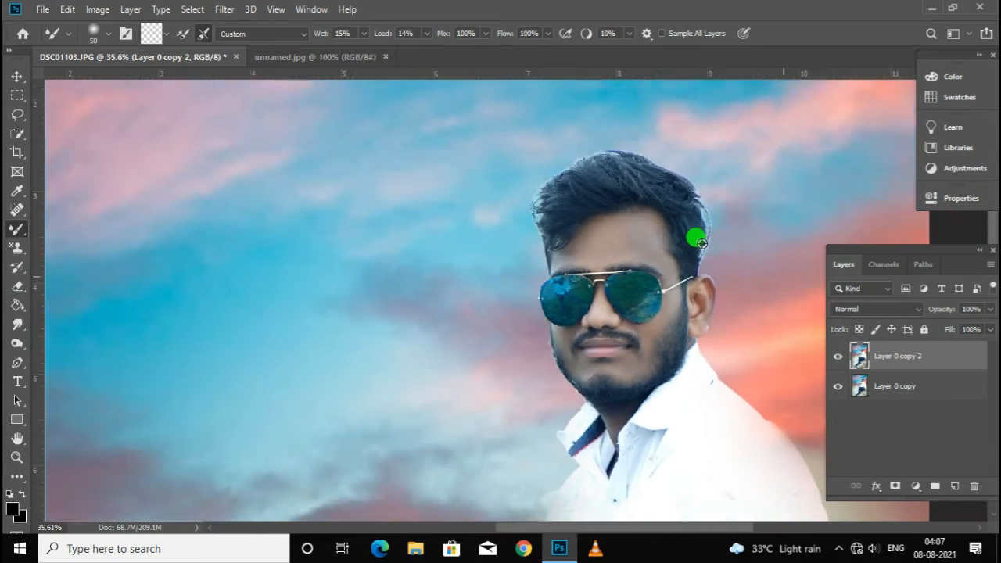
pyautogui.scroll(2, 504, 273)
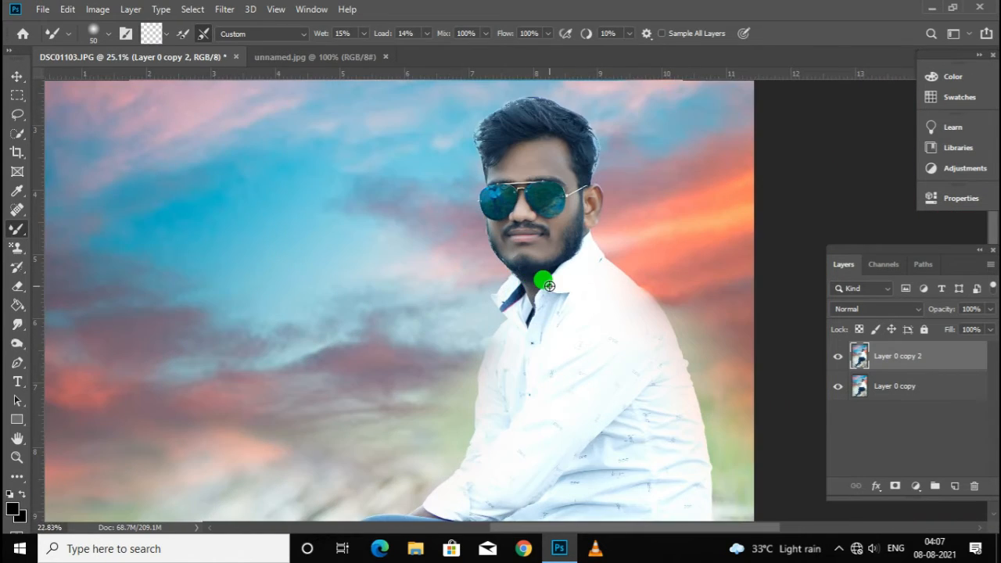
pyautogui.scroll(-4, 545, 283)
pyautogui.keyDown('shift'); pyautogui.click(891, 387); pyautogui.keyUp('shift')
pyautogui.rightClick(894, 353)
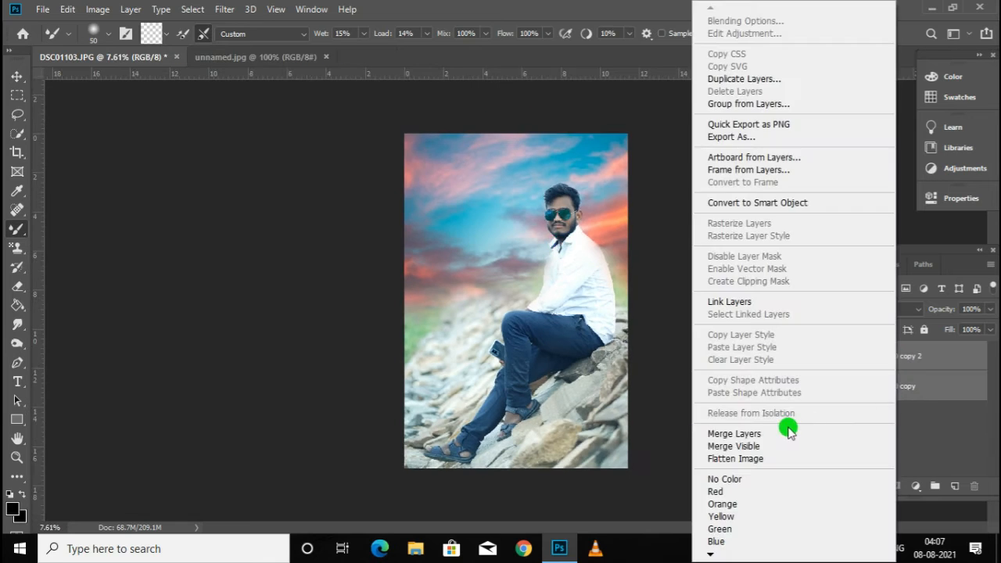
pyautogui.click(734, 434)
pyautogui.hotkey('ctrl', 'j')
pyautogui.scroll(-1, 458, 208)
pyautogui.click(224, 10)
pyautogui.click(230, 71)
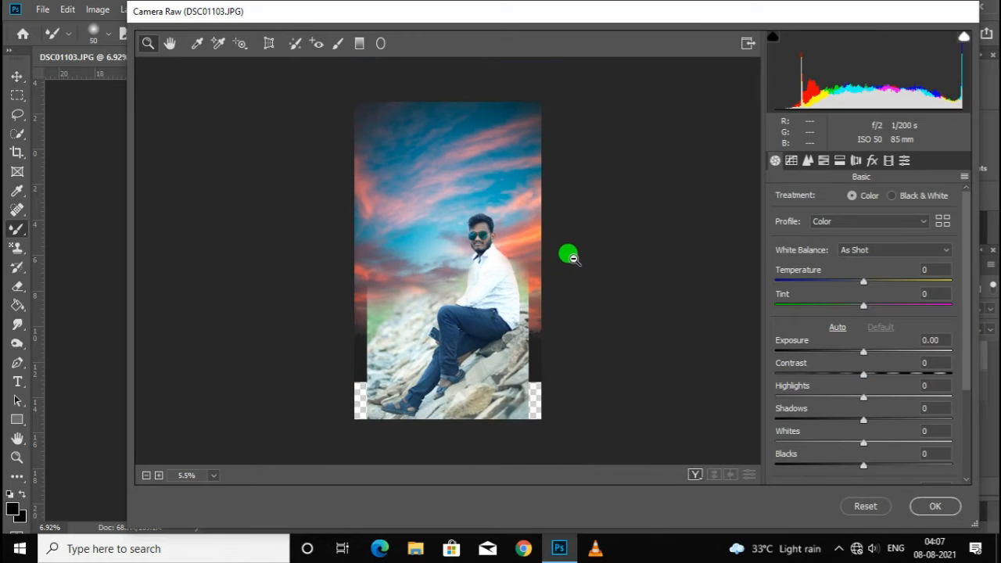
pyautogui.press('Escape')
# Crop the image with the upper crop edge extended slightly into the sky, deleting the pixels outside the frame
pyautogui.click(26, 149)
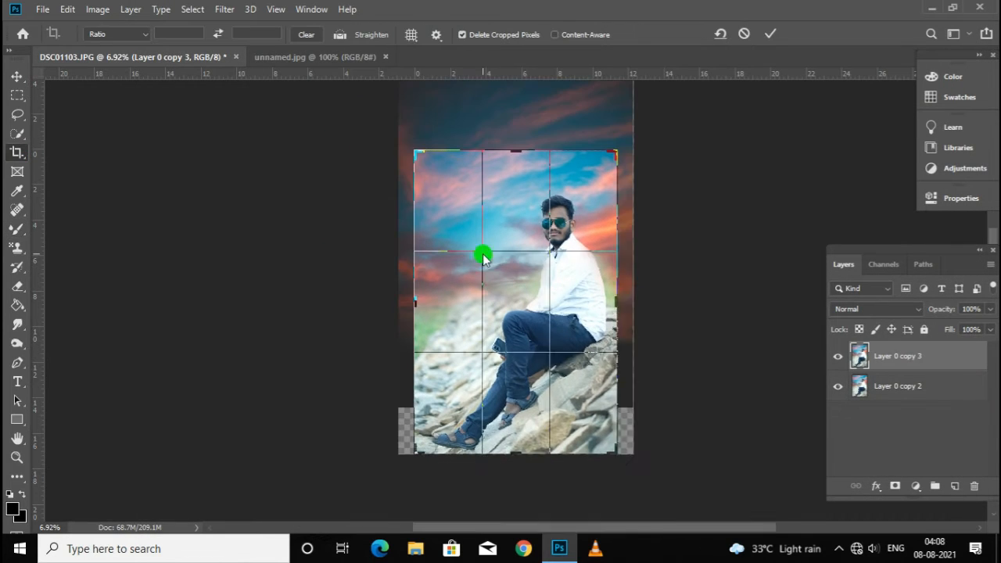
pyautogui.rightClick(480, 253)
pyautogui.click(711, 368)
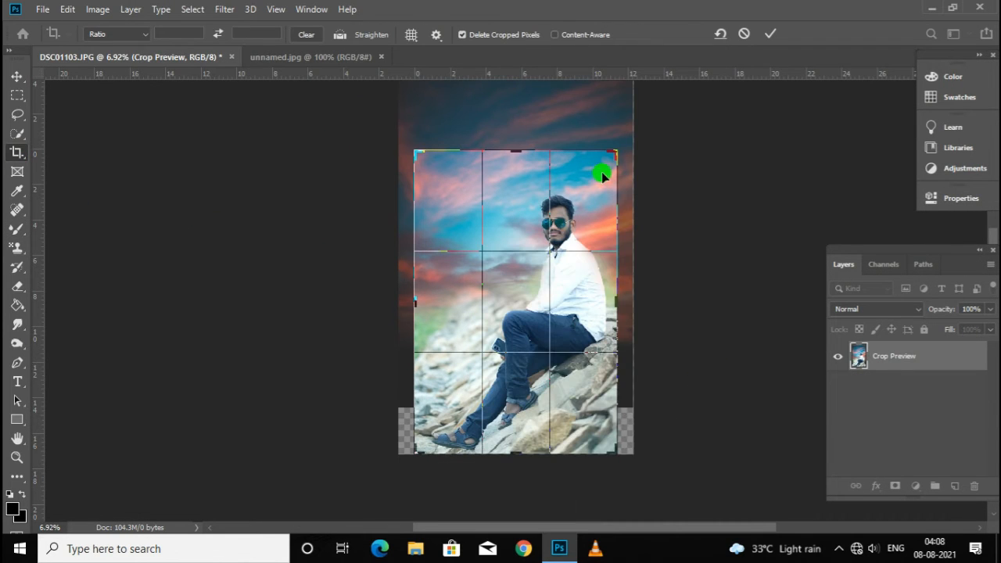
pyautogui.moveTo(517, 149); pyautogui.dragTo(517, 140)
pyautogui.rightClick(541, 228)
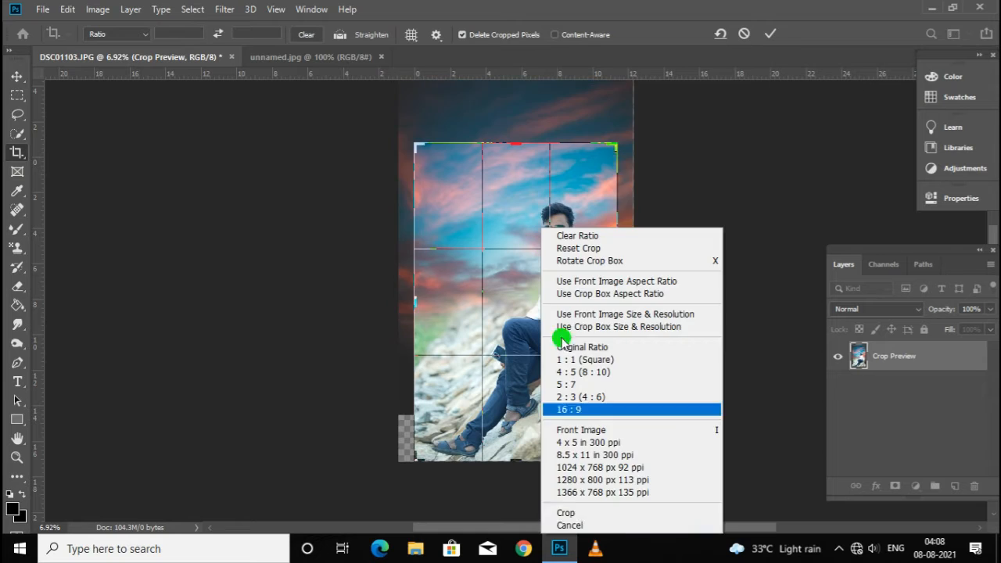
pyautogui.click(587, 512)
# Merge Layer 0 copy 3 and Layer 0 copy 2 into one layer and duplicate the result
pyautogui.keyDown('ctrl'); pyautogui.click(918, 390); pyautogui.keyUp('ctrl')
pyautogui.rightClick(924, 390)
pyautogui.click(868, 434)
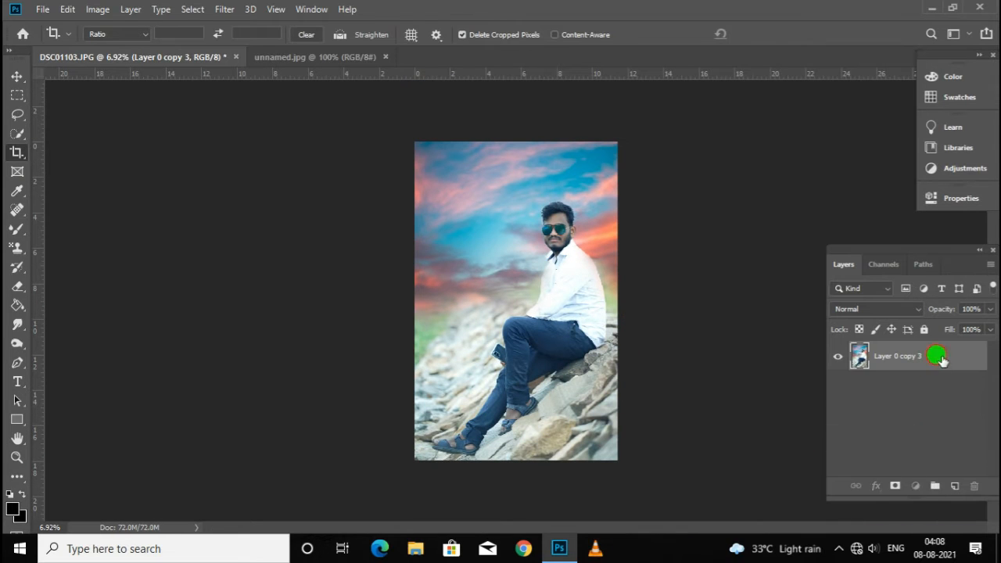
pyautogui.moveTo(937, 356); pyautogui.dragTo(953, 485)
# Open the Camera Raw Filter on the duplicate layer and set Temperature +13, Tint -15, Exposure +0.15 and Contrast +31
pyautogui.click(224, 9)
pyautogui.click(250, 96)
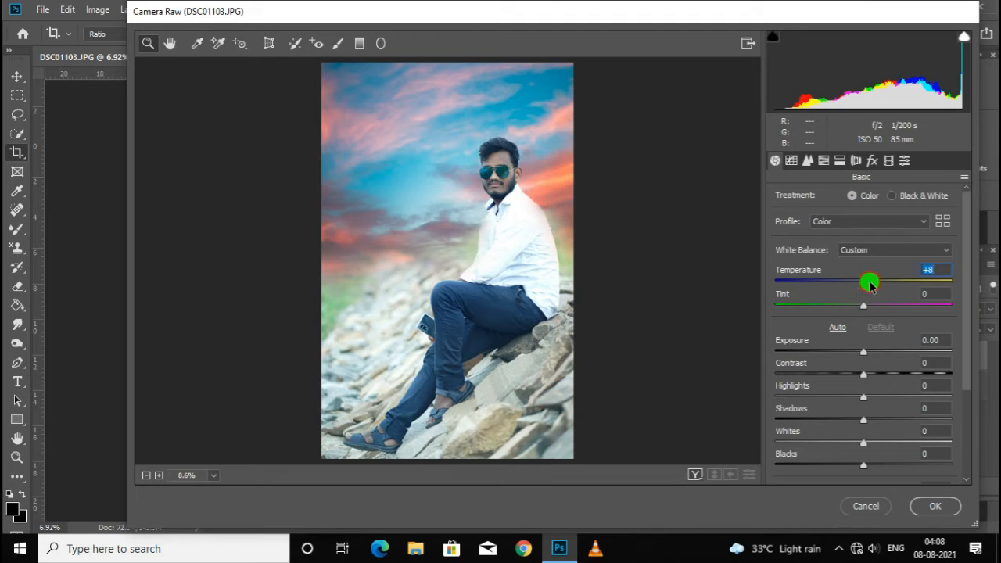
pyautogui.moveTo(870, 284); pyautogui.dragTo(854, 308)
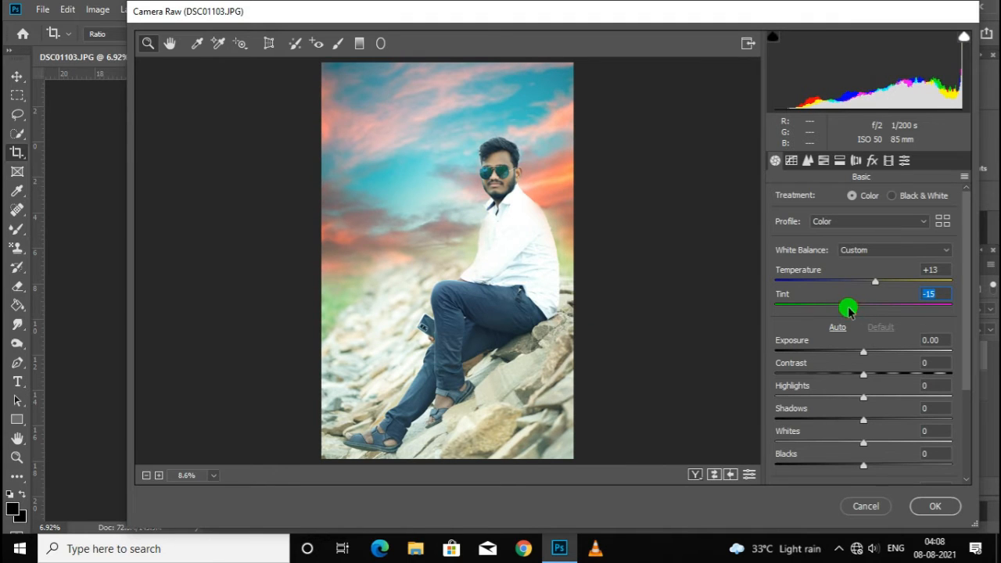
pyautogui.moveTo(862, 375); pyautogui.dragTo(892, 376)
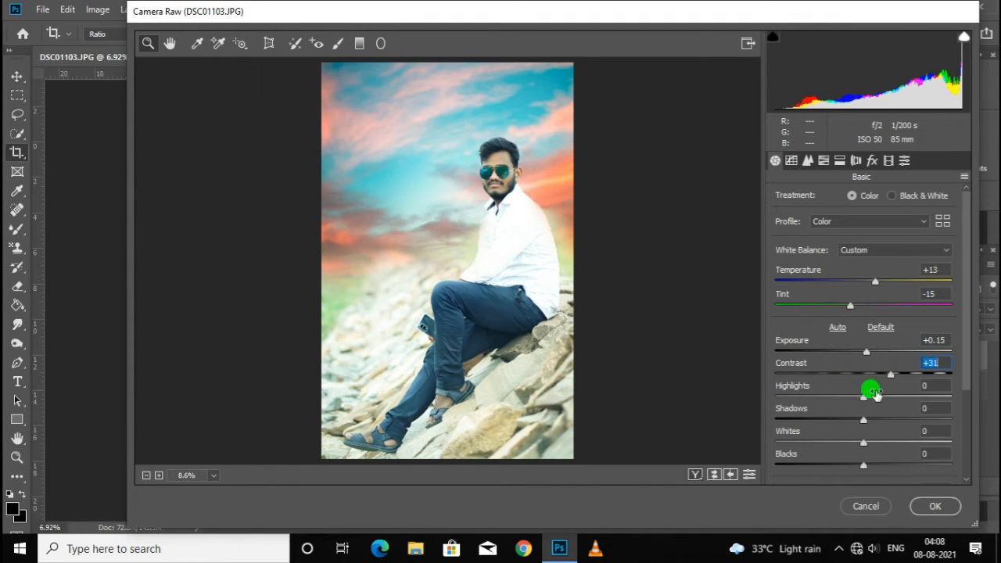
# Set Highlights to -21, Shadows -13, Whites -17, Texture +13, Clarity +24 and Dehaze to about +12 in the Basic adjustments
pyautogui.moveTo(862, 420); pyautogui.dragTo(847, 440)
pyautogui.scroll(-3, 895, 407)
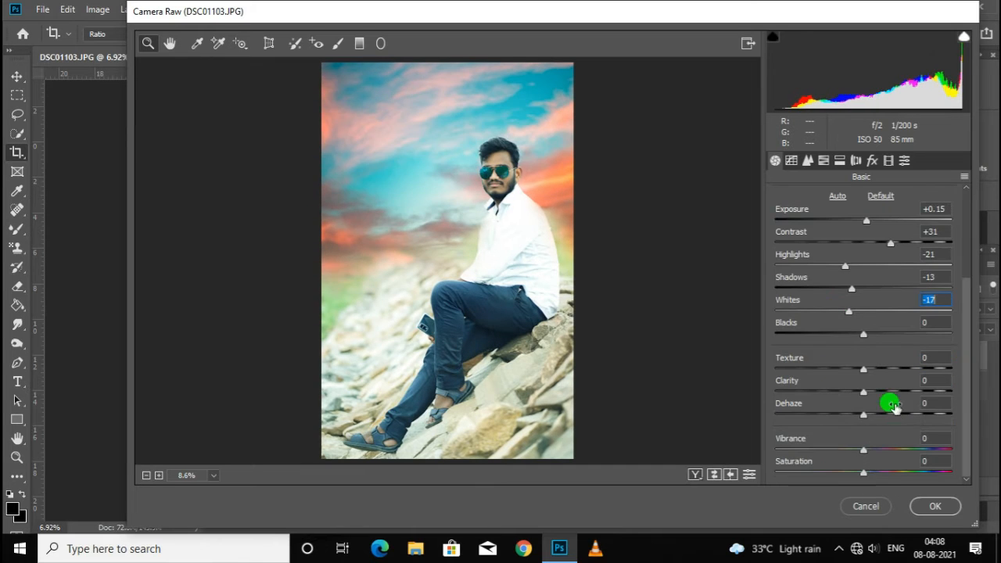
pyautogui.moveTo(861, 395); pyautogui.dragTo(871, 418)
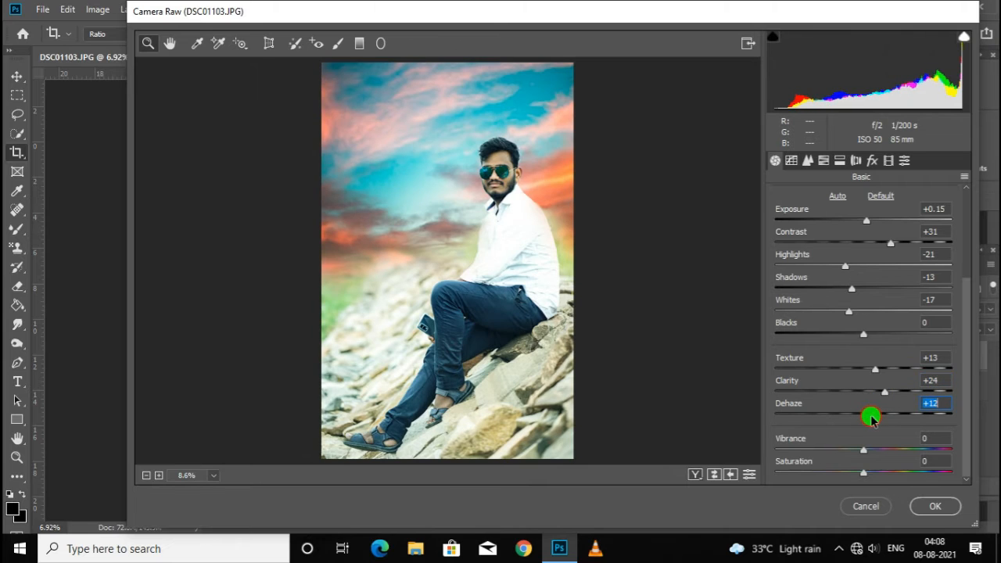
# In the HSL adjustments, set hues Greens -50, Aquas +26 and Blues -39, Blues saturation +29 and Blues luminance about -52
pyautogui.click(824, 160)
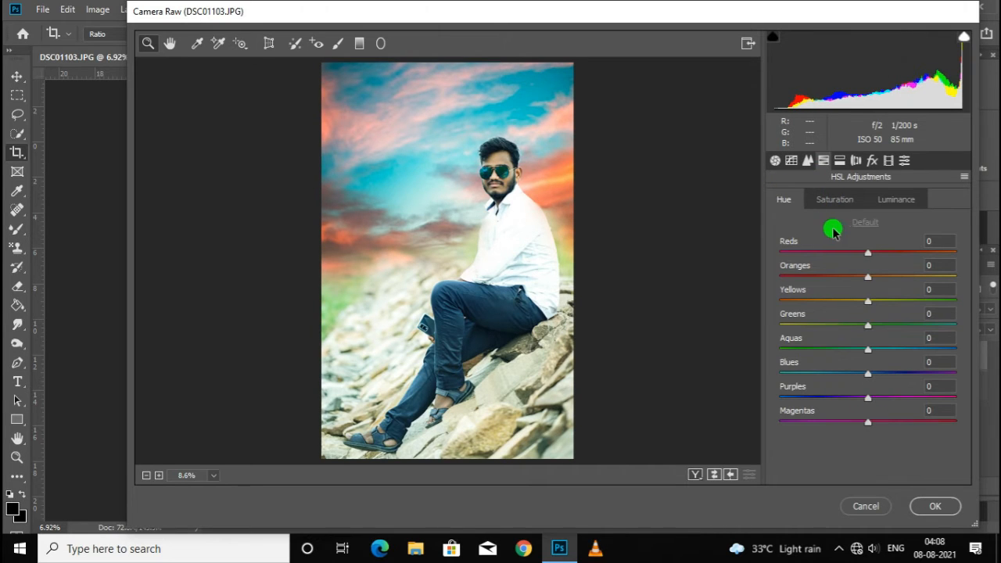
pyautogui.moveTo(870, 344); pyautogui.dragTo(814, 378)
pyautogui.click(834, 199)
pyautogui.click(912, 195)
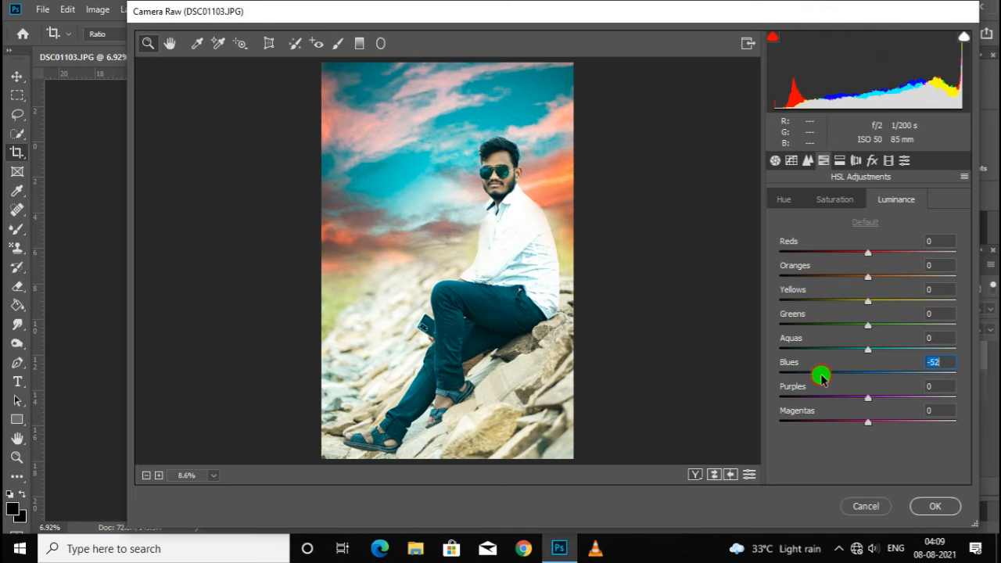
pyautogui.click(825, 197)
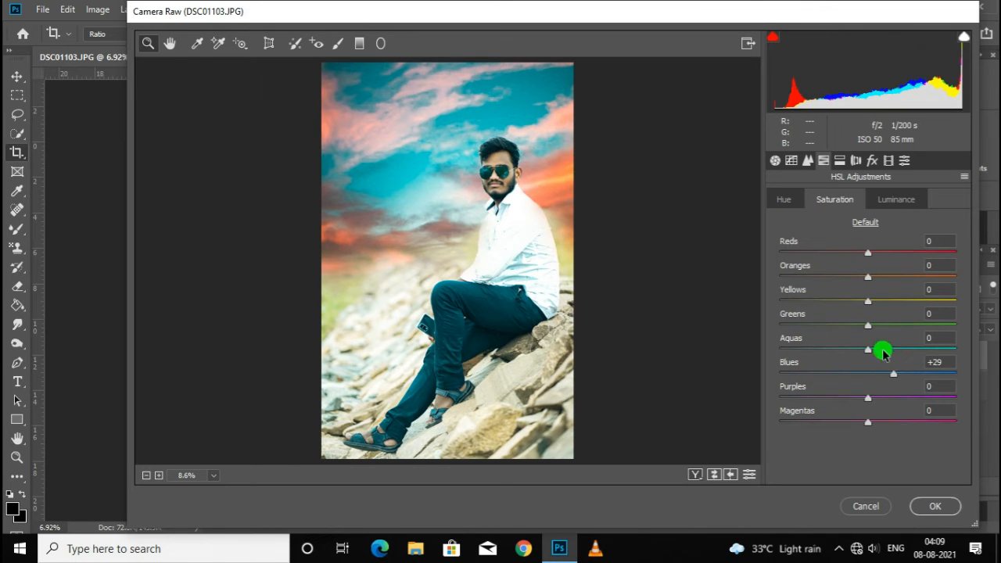
pyautogui.click(786, 199)
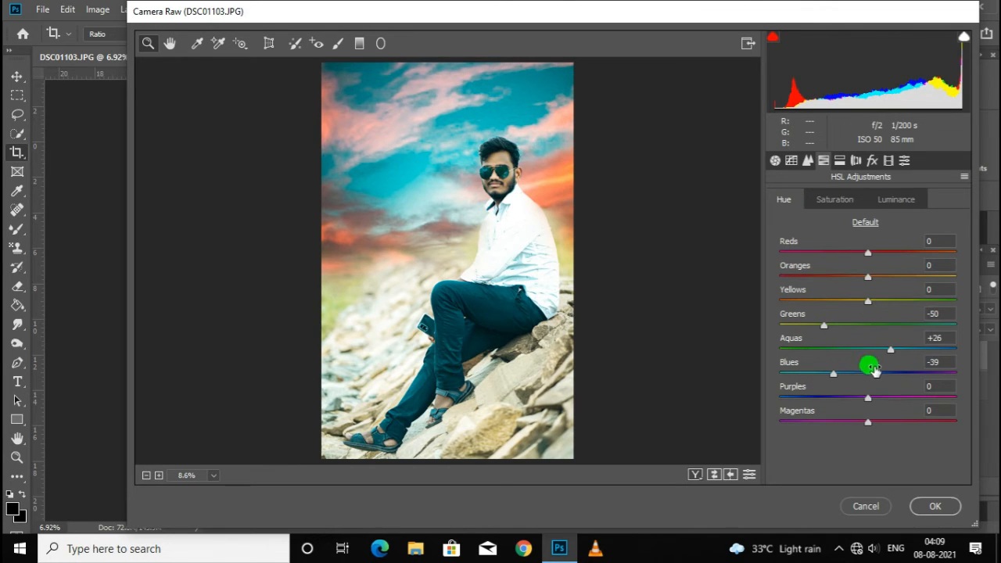
# Apply Split Toning with highlights at hue 341 and saturation 17, and shadows at hue about 186 and saturation 12
pyautogui.click(840, 161)
pyautogui.click(824, 161)
pyautogui.click(851, 162)
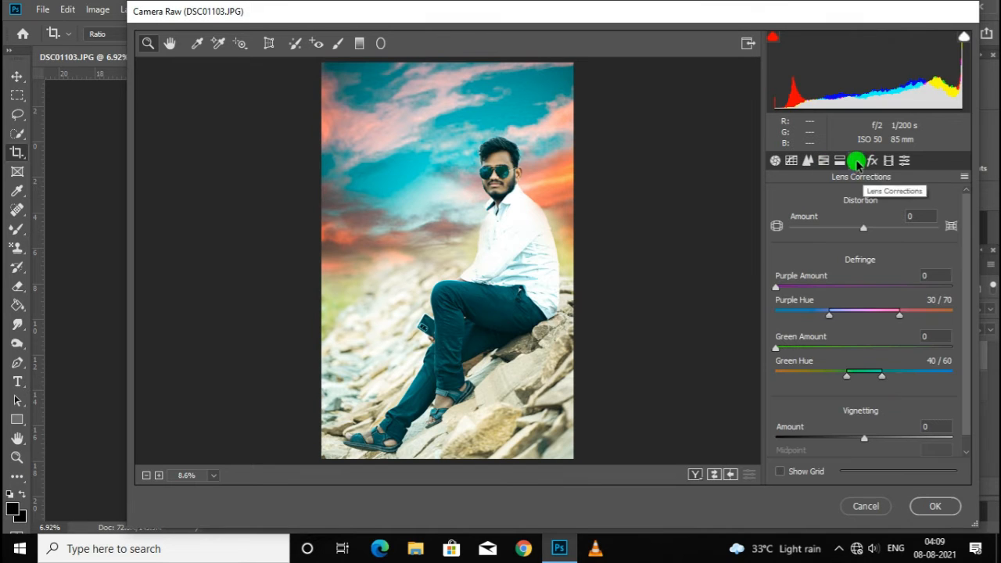
pyautogui.click(839, 162)
pyautogui.click(802, 244)
pyautogui.moveTo(782, 219); pyautogui.dragTo(948, 221)
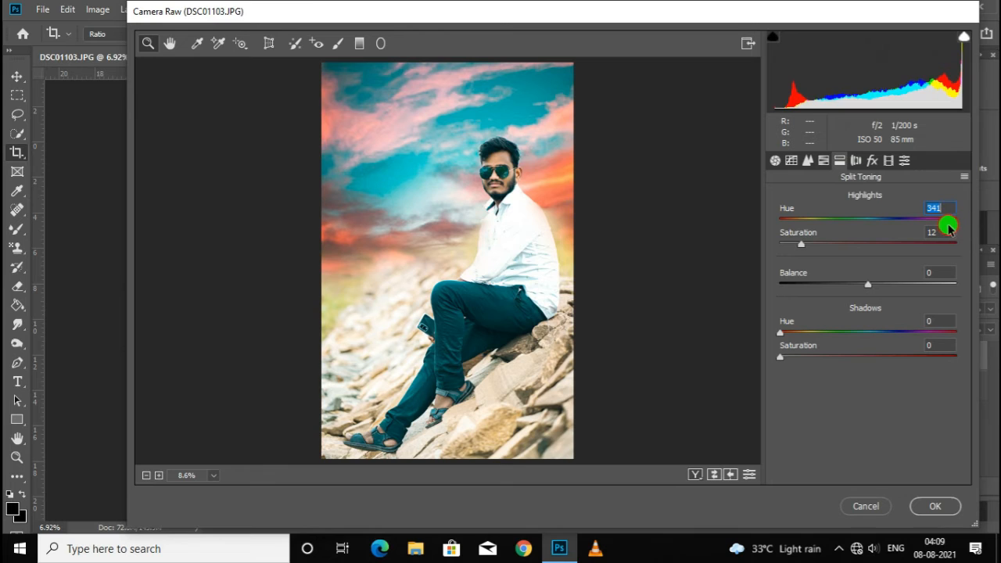
pyautogui.moveTo(814, 249); pyautogui.dragTo(818, 243)
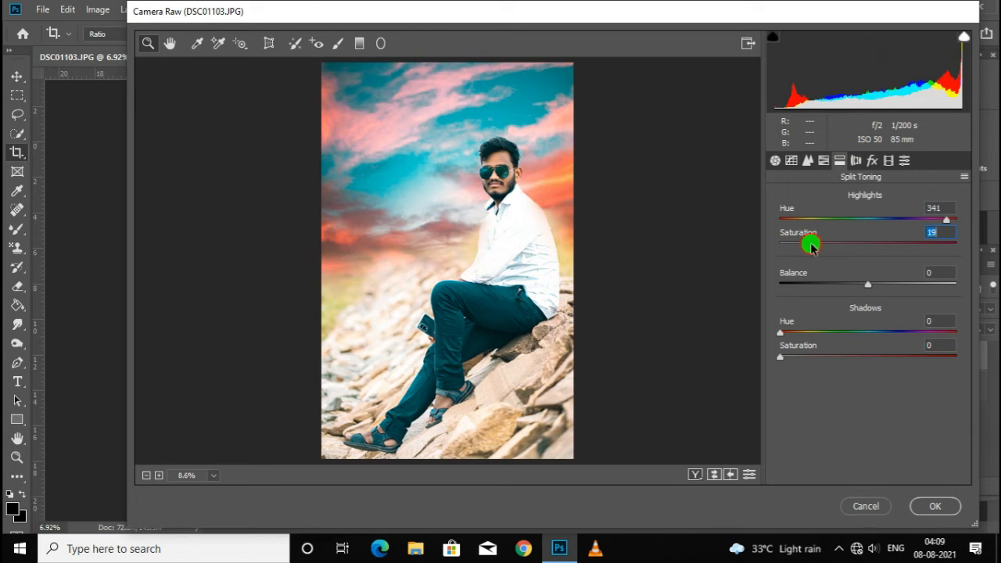
pyautogui.moveTo(803, 361)
pyautogui.mouseDown()
pyautogui.moveTo(860, 331)
pyautogui.moveTo(965, 333)
pyautogui.moveTo(827, 336)
pyautogui.moveTo(851, 340)
pyautogui.moveTo(800, 356)
pyautogui.mouseUp()
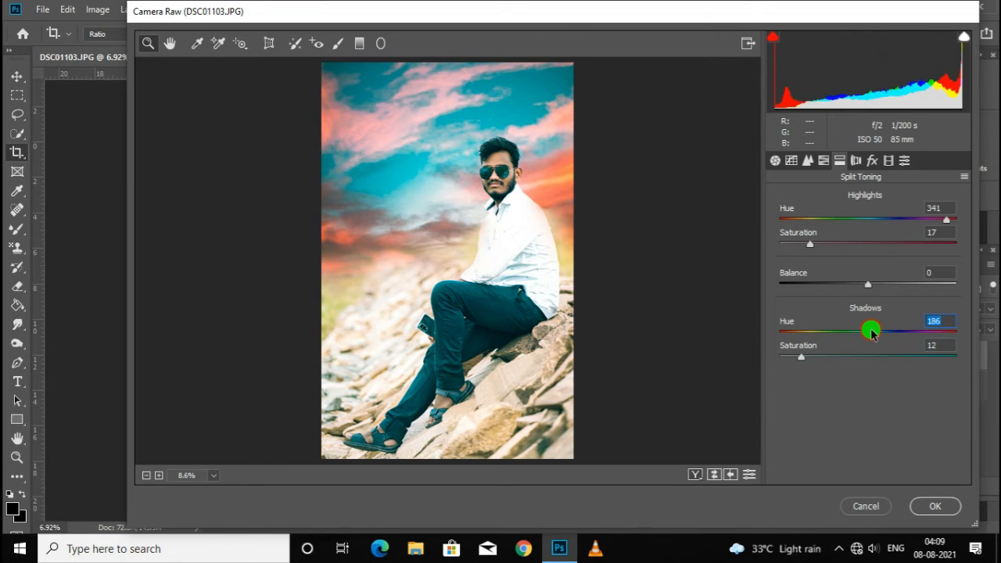
# In Calibration, set Red Primary saturation +9, Green Primary saturation +11, Blue Primary hue -3 and saturation +18, and adjust the Green Primary hue
pyautogui.click(856, 161)
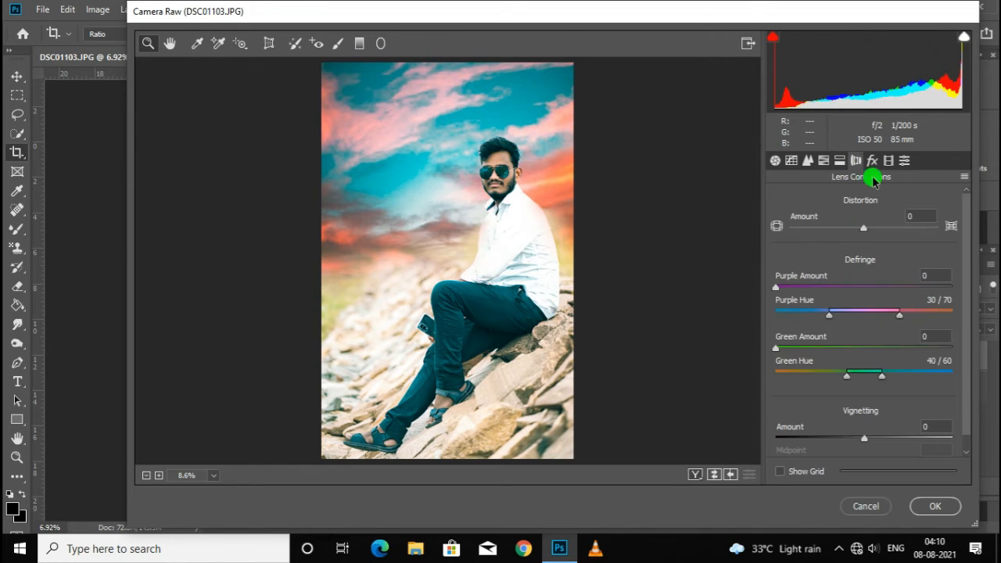
pyautogui.click(872, 162)
pyautogui.click(854, 162)
pyautogui.click(889, 161)
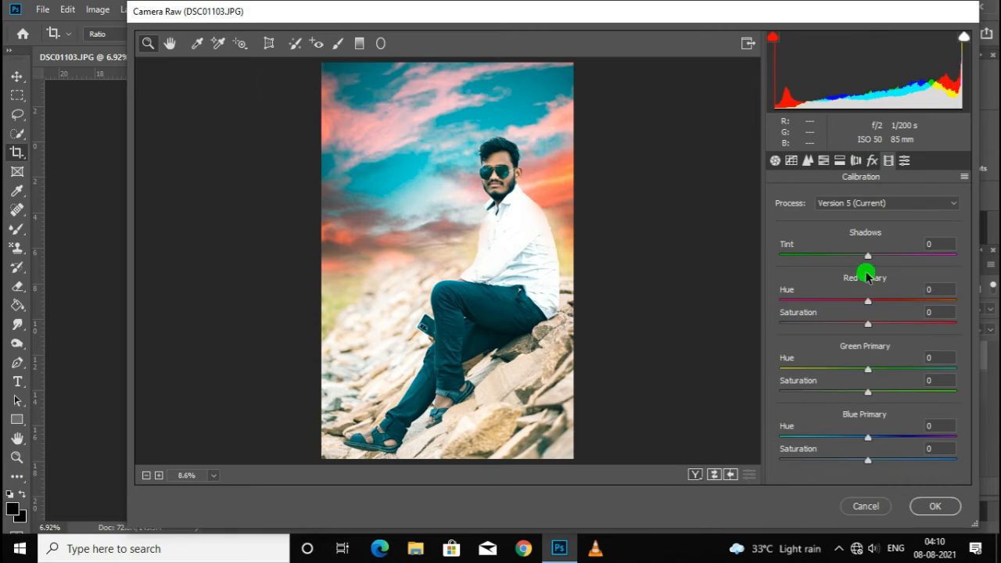
pyautogui.moveTo(868, 323); pyautogui.dragTo(879, 324)
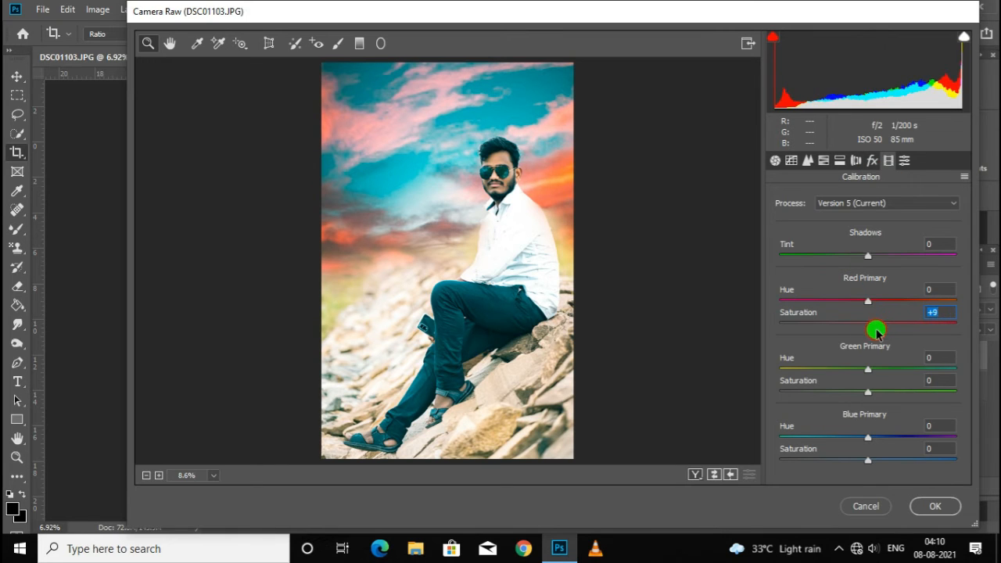
pyautogui.moveTo(890, 463); pyautogui.dragTo(873, 438)
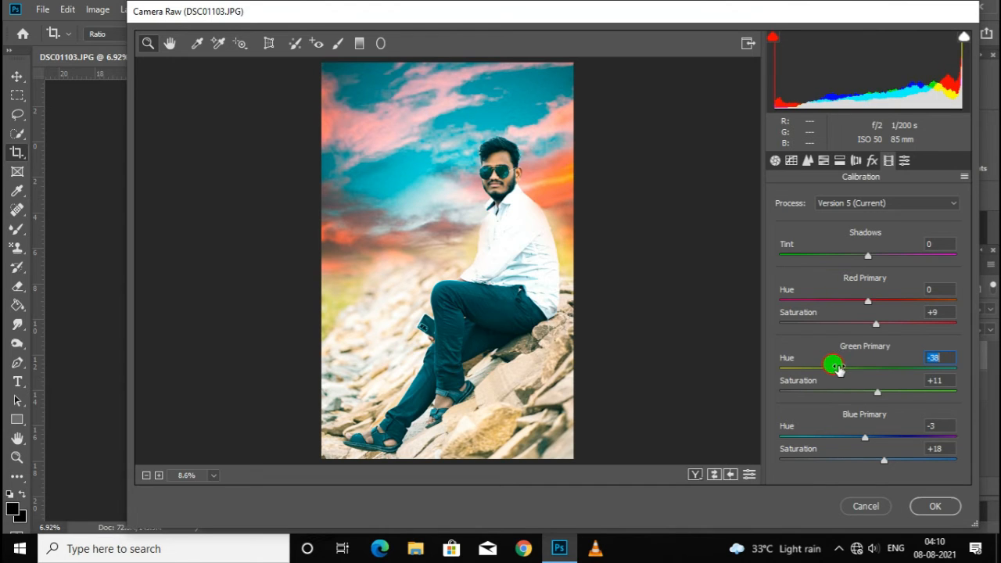
pyautogui.moveTo(838, 369); pyautogui.dragTo(891, 369)
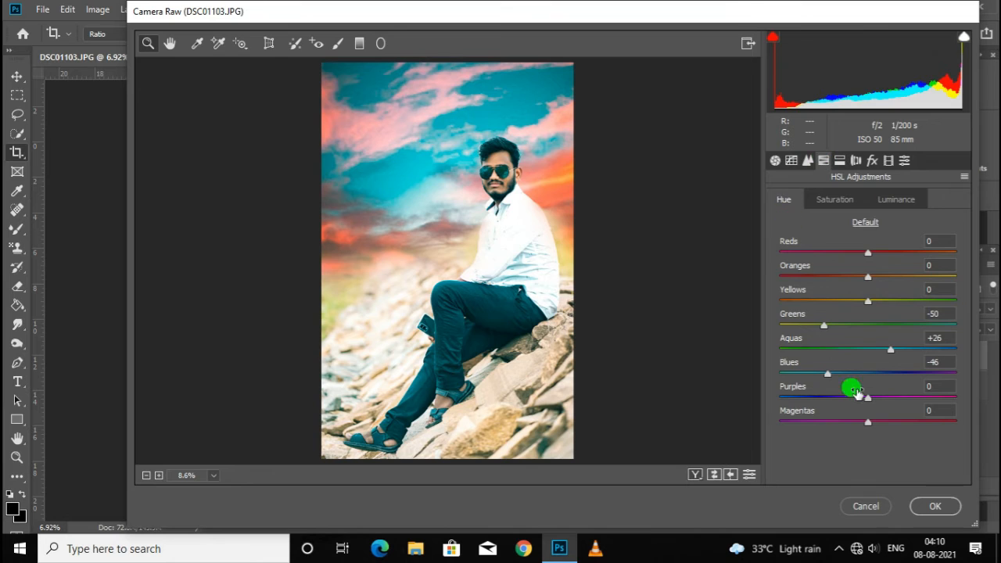
# Set the HSL Greens hue to -100 and the Yellows hue to about +8, and apply the Camera Raw adjustments
pyautogui.moveTo(783, 326); pyautogui.dragTo(752, 333)
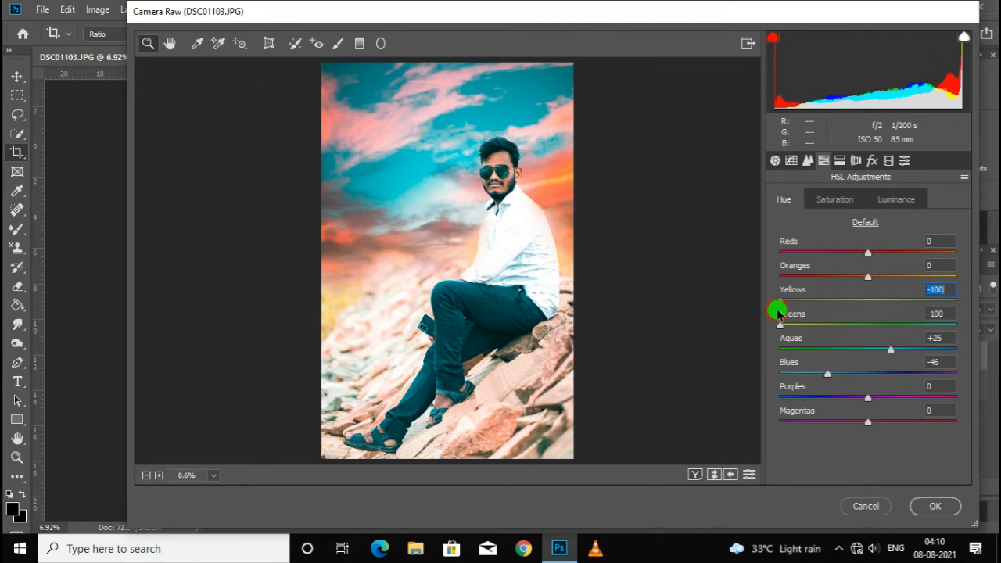
pyautogui.moveTo(775, 311); pyautogui.dragTo(859, 316)
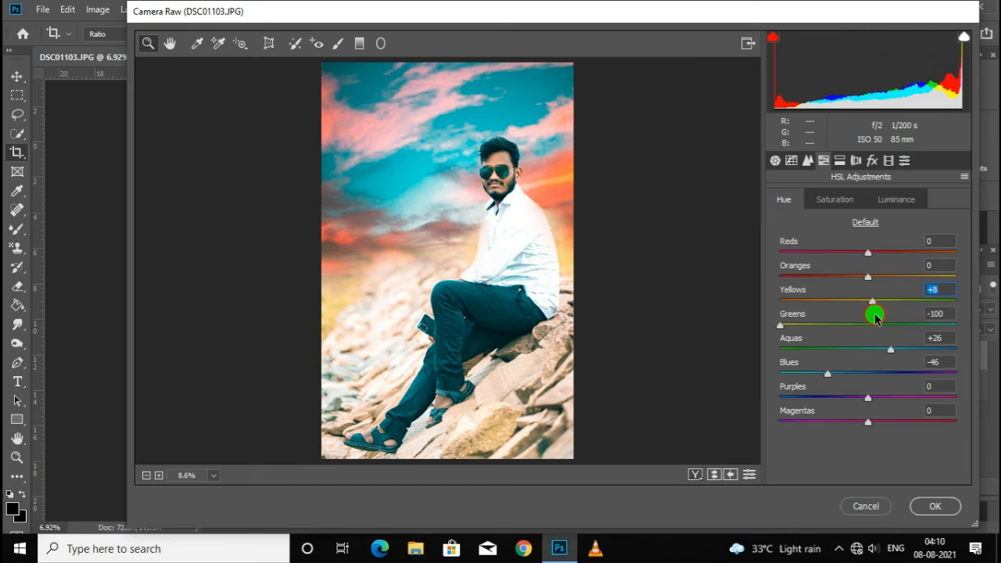
pyautogui.click(934, 506)
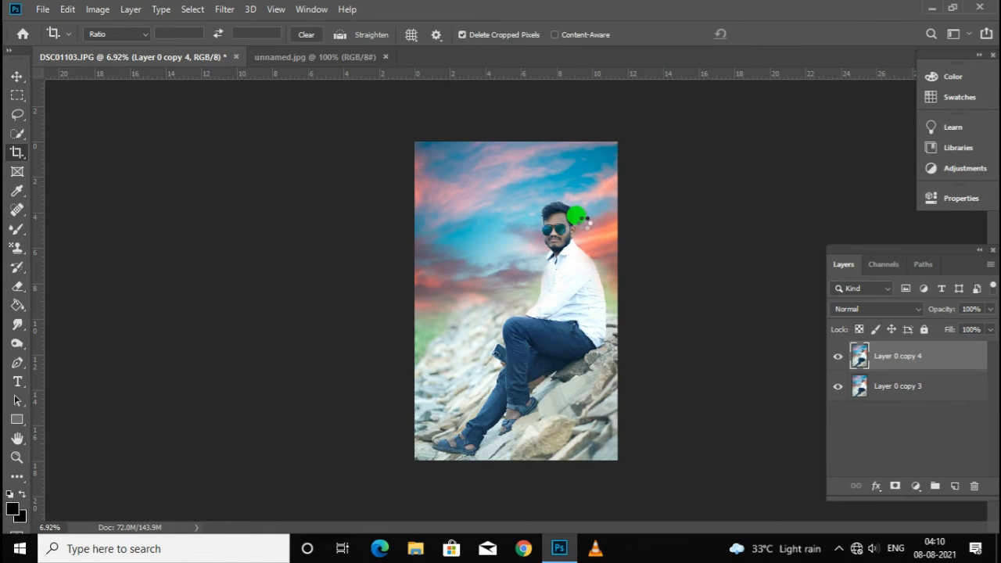
# Compare the color grading with the ungraded image by hiding and showing Layer 0 copy 4
pyautogui.moveTo(580, 220); pyautogui.dragTo(703, 337)
pyautogui.click(836, 357)
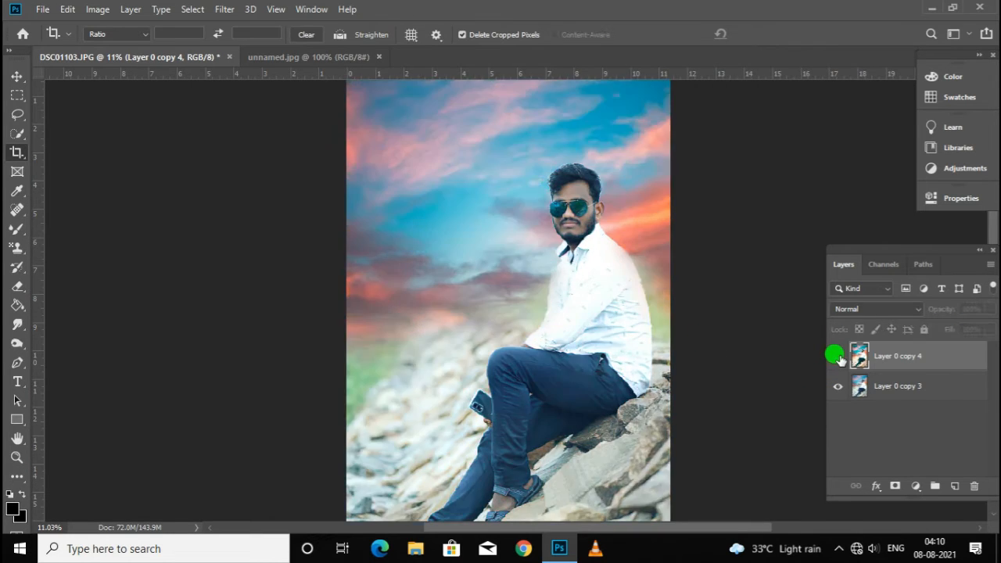
pyautogui.click(837, 356)
# Smudge the man's hair and its outline on Layer 0 copy 4 with the 100 px Smudge tool at 54% strength
pyautogui.scroll(5, 651, 139)
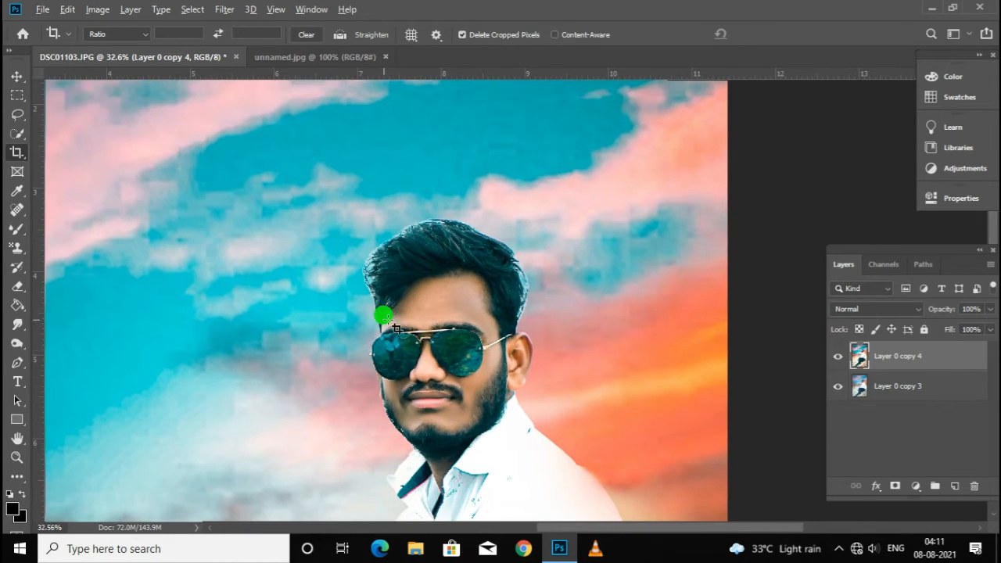
pyautogui.moveTo(383, 315); pyautogui.dragTo(44, 324)
pyautogui.click(19, 336)
pyautogui.moveTo(532, 391); pyautogui.dragTo(535, 394)
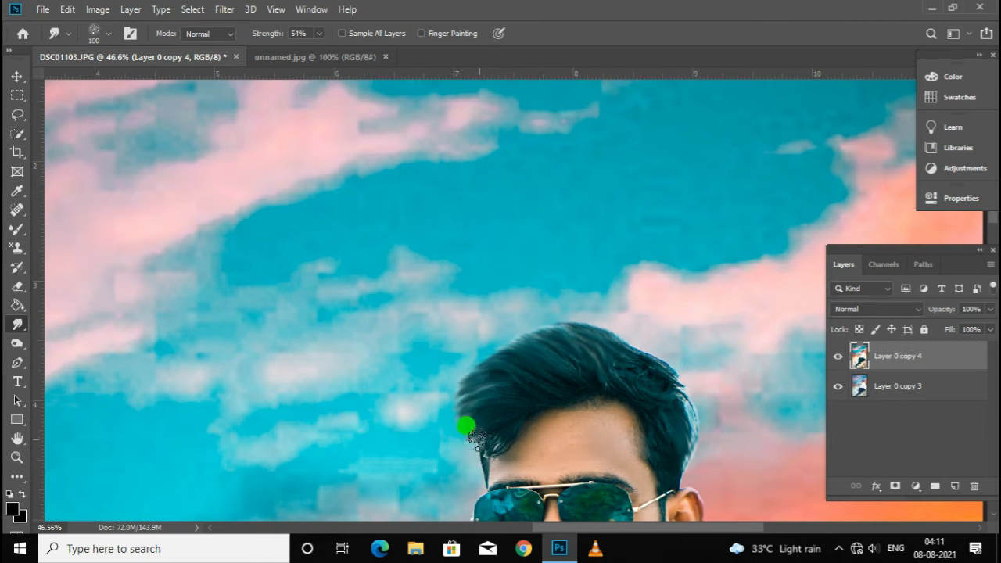
pyautogui.scroll(-5, 480, 440)
pyautogui.scroll(5, 550, 161)
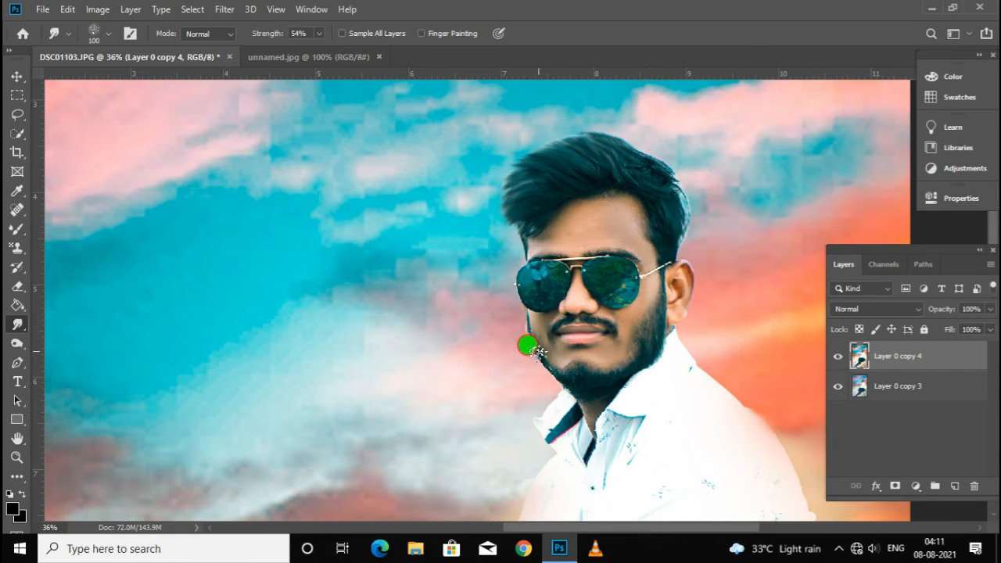
pyautogui.scroll(-5, 585, 381)
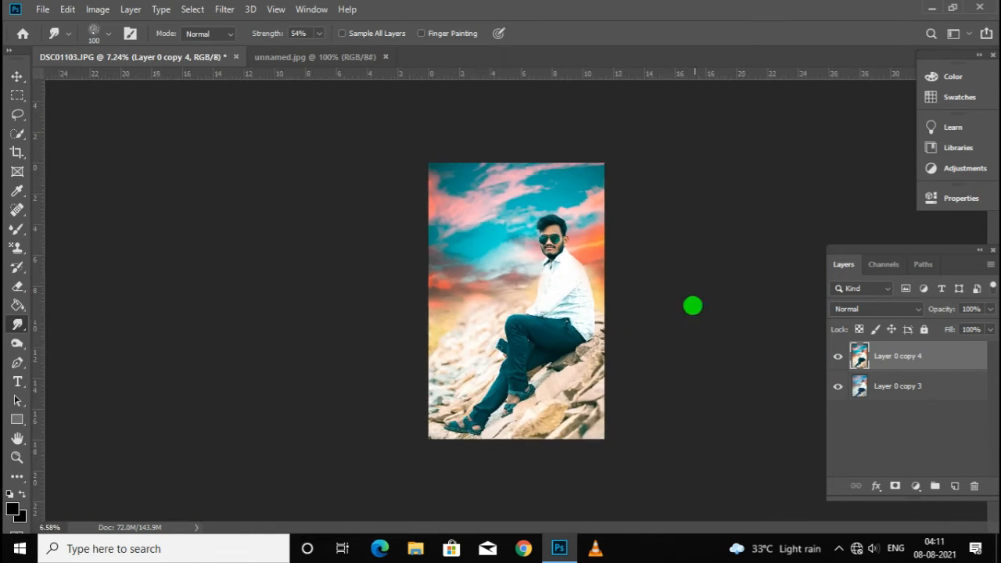
# Merge Layer 0 copy 4 with Layer 0 copy 3 and duplicate the merged layer
pyautogui.keyDown('shift'); pyautogui.click(878, 386); pyautogui.keyUp('shift')
pyautogui.rightClick(878, 386)
pyautogui.click(841, 434)
pyautogui.scroll(-3, 612, 305)
pyautogui.scroll(3, 559, 196)
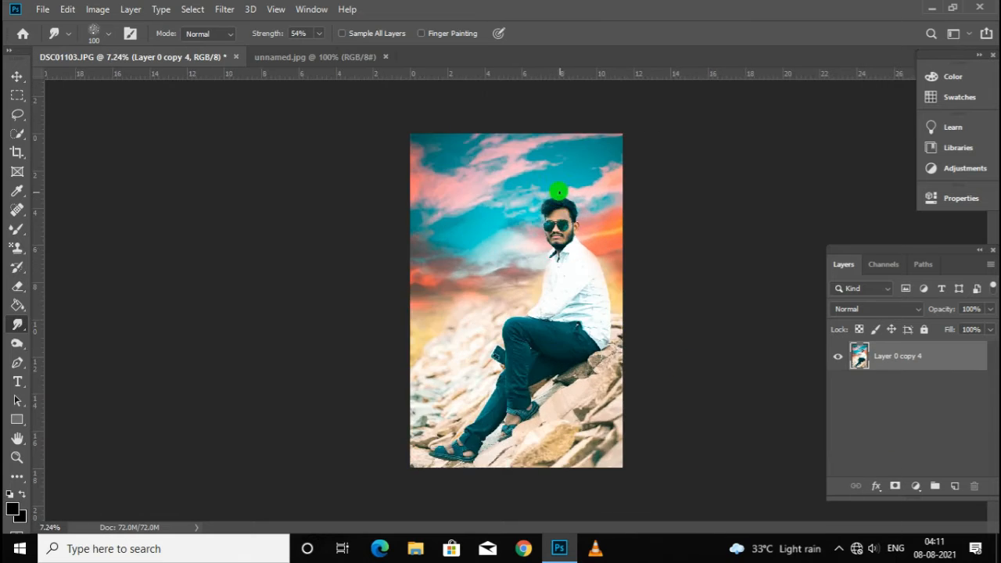
pyautogui.scroll(-5, 521, 261)
pyautogui.scroll(3, 512, 200)
pyautogui.scroll(4, 507, 196)
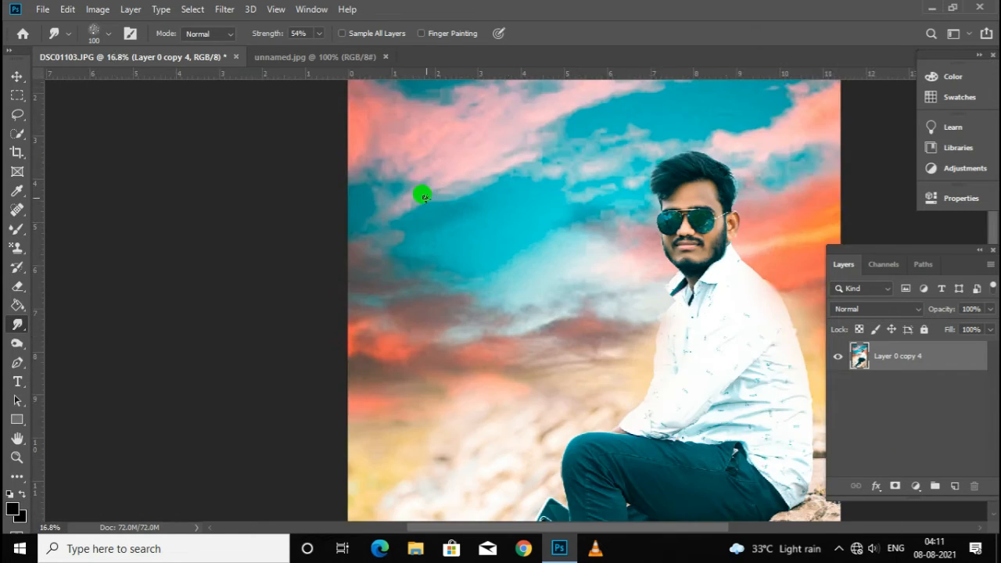
pyautogui.scroll(-5, 425, 197)
pyautogui.scroll(2, 466, 316)
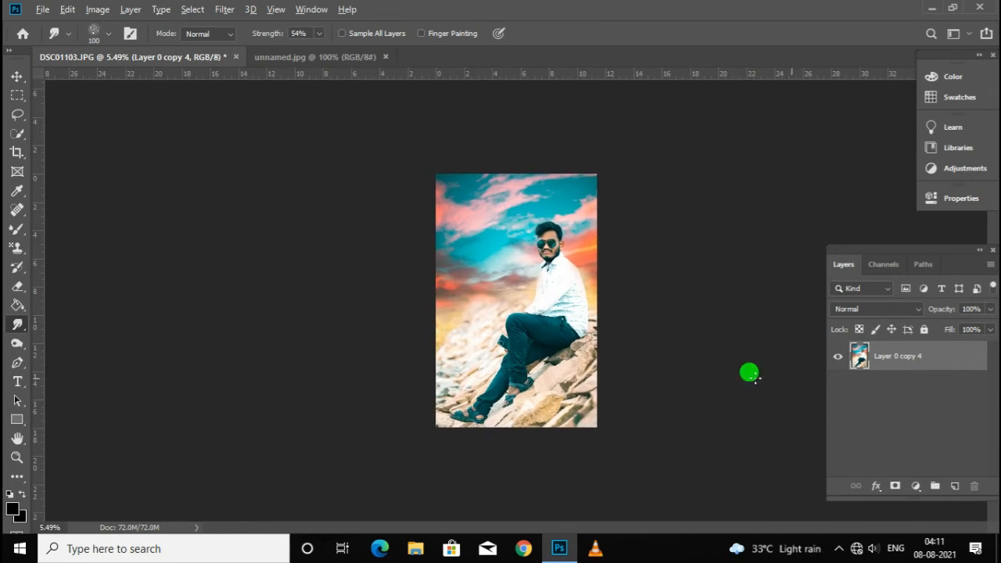
pyautogui.hotkey('ctrl', 'j')
pyautogui.scroll(2, 509, 195)
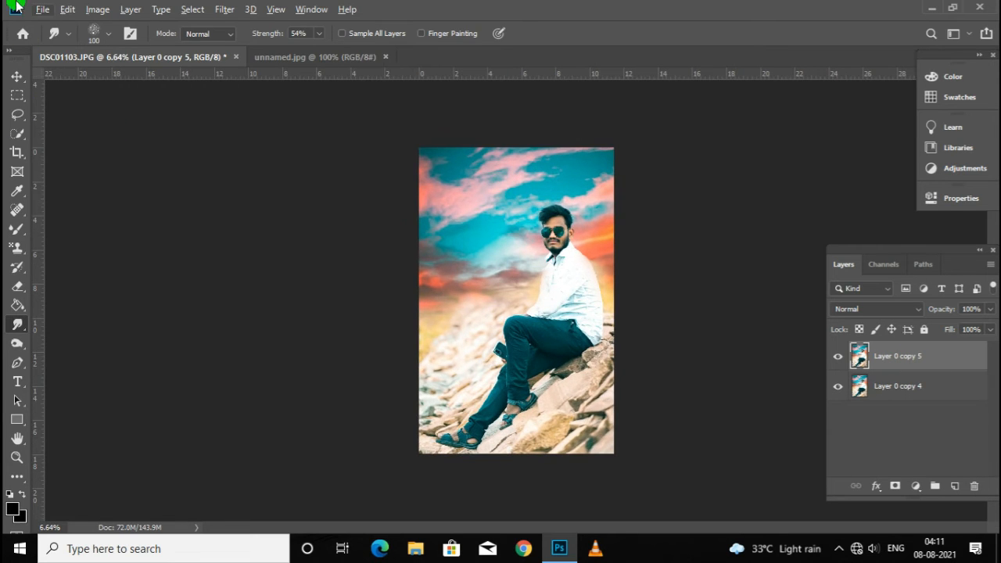
# Open the orange glow image named Png from the background folder
pyautogui.click(42, 10)
pyautogui.click(59, 46)
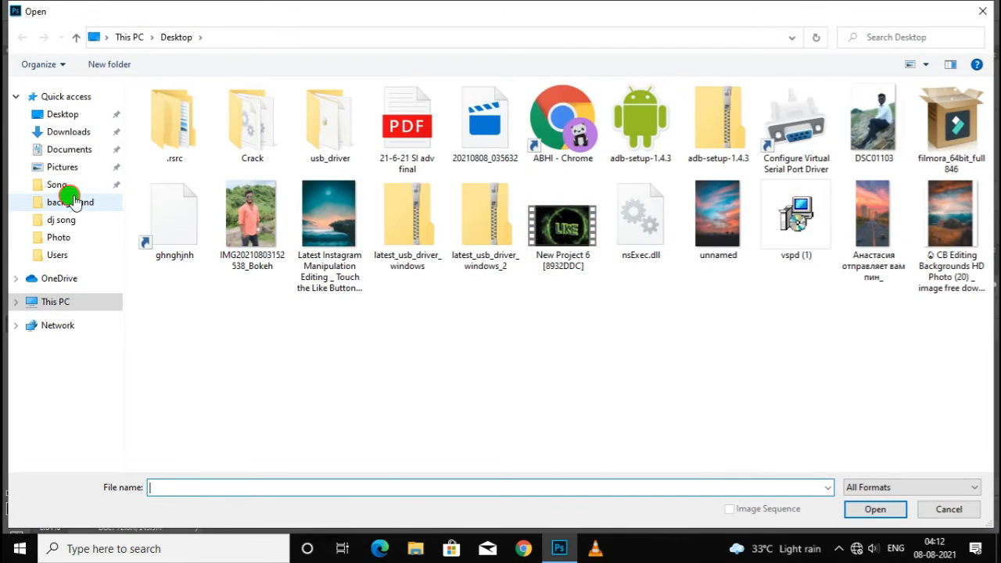
pyautogui.click(73, 201)
pyautogui.click(241, 330)
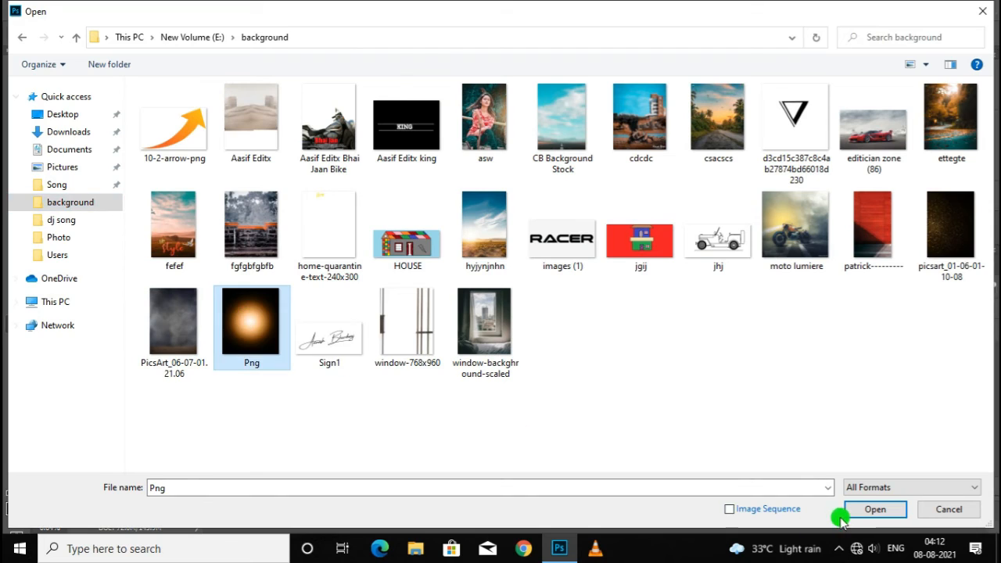
pyautogui.click(862, 512)
# Move the glow image into the DSC01103 composite as a new layer and set its blend mode to Screen
pyautogui.click(16, 79)
pyautogui.moveTo(410, 254); pyautogui.dragTo(558, 224)
pyautogui.click(868, 309)
pyautogui.click(853, 290)
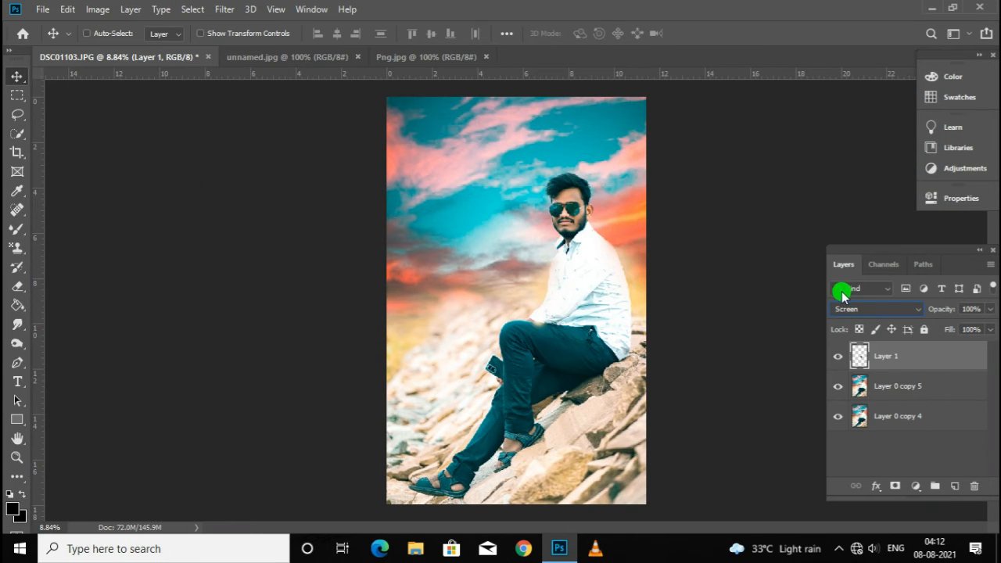
# Scale the glow layer to about 1537% and position it behind the man along the photo's right edge
pyautogui.hotkey('ctrl', 't')
pyautogui.moveTo(543, 331); pyautogui.dragTo(800, 381)
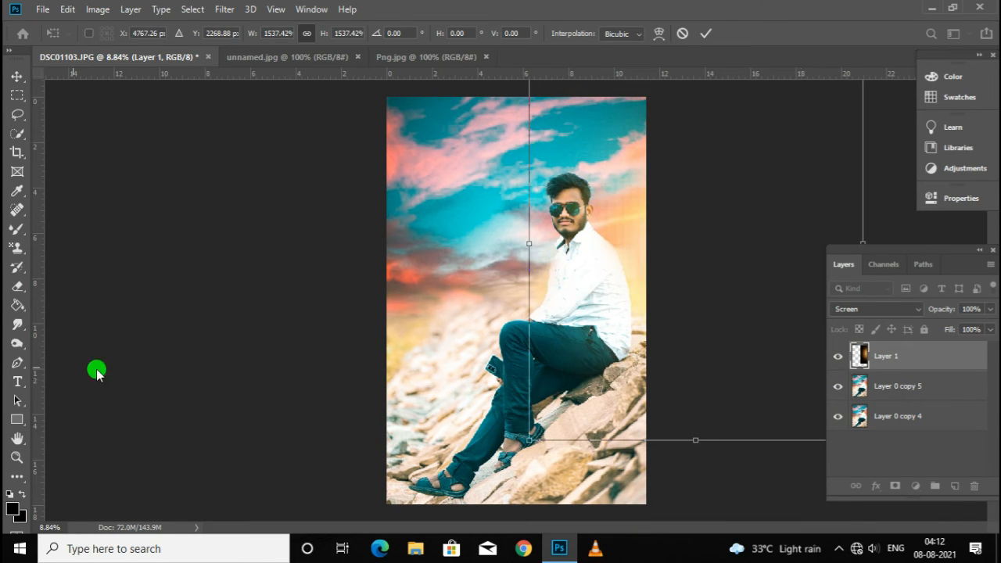
pyautogui.click(17, 286)
pyautogui.scroll(-3, 536, 302)
pyautogui.scroll(1, 610, 295)
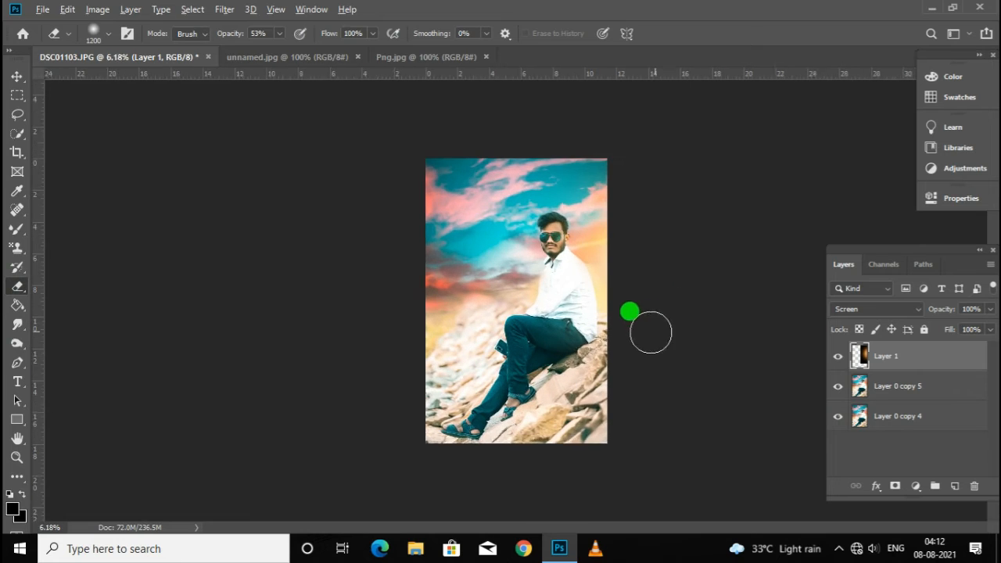
pyautogui.scroll(1, 629, 312)
# Apply a Gaussian Blur to the glow on Layer 1
pyautogui.click(224, 9)
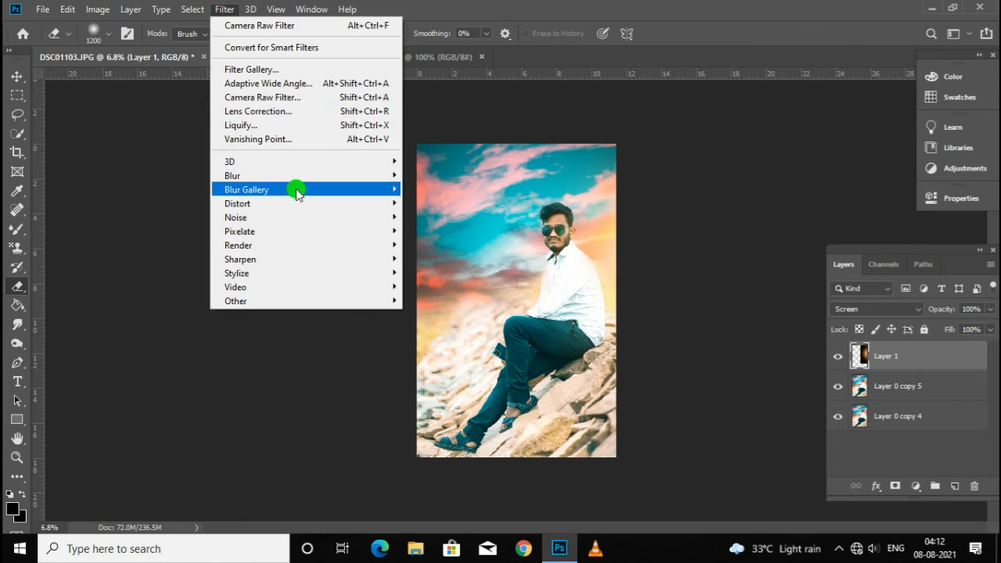
pyautogui.moveTo(297, 175)
pyautogui.click(429, 228)
pyautogui.click(883, 130)
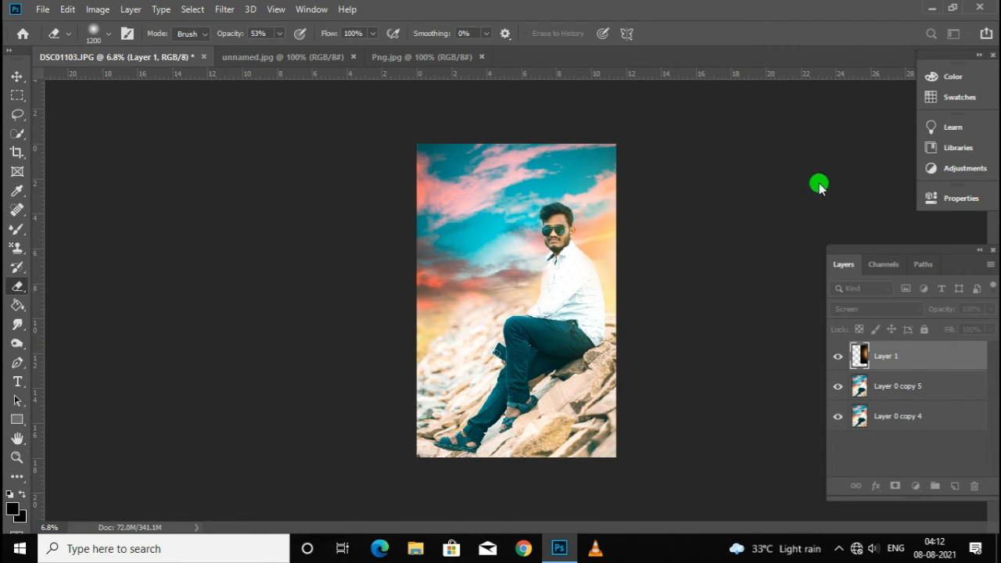
# Transform the glow layer to about 112% and move it so the light falls from the photo's upper-right corner
pyautogui.hotkey('ctrl', 't')
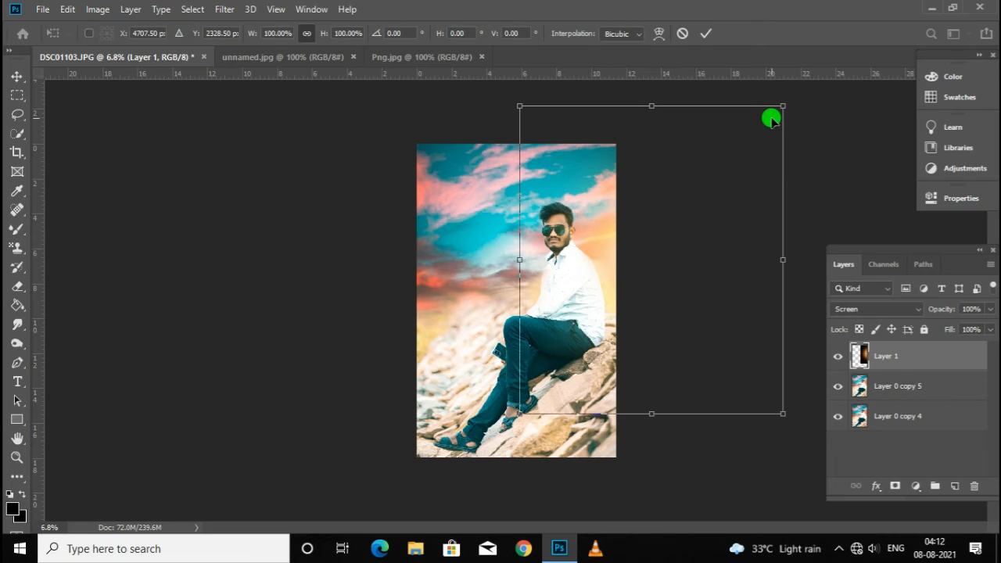
pyautogui.moveTo(782, 108); pyautogui.dragTo(755, 138)
pyautogui.moveTo(677, 265); pyautogui.dragTo(497, 131)
pyautogui.moveTo(501, 132); pyautogui.dragTo(572, 169)
pyautogui.moveTo(598, 205); pyautogui.dragTo(659, 254)
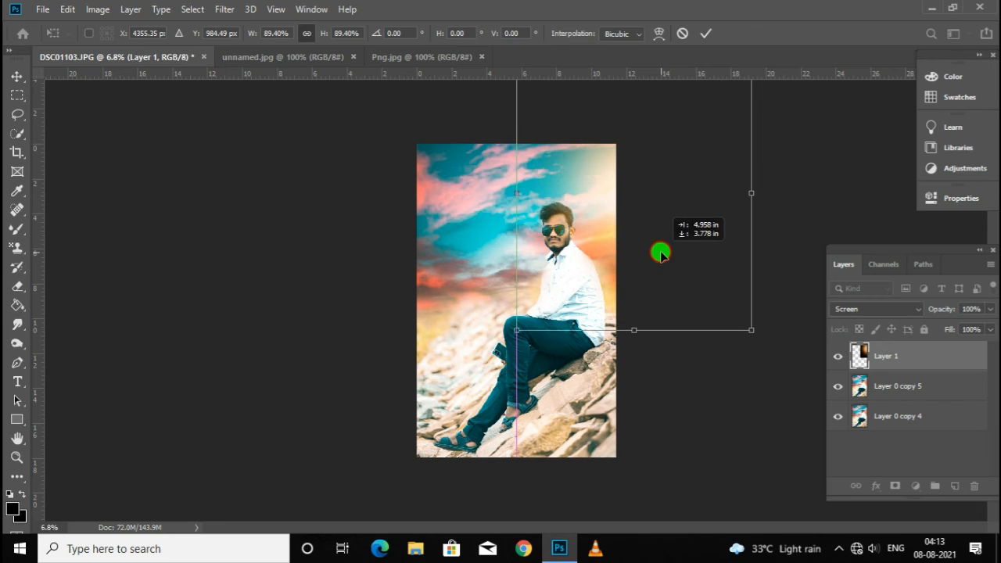
pyautogui.moveTo(516, 331); pyautogui.dragTo(456, 400)
pyautogui.moveTo(577, 283); pyautogui.dragTo(635, 253)
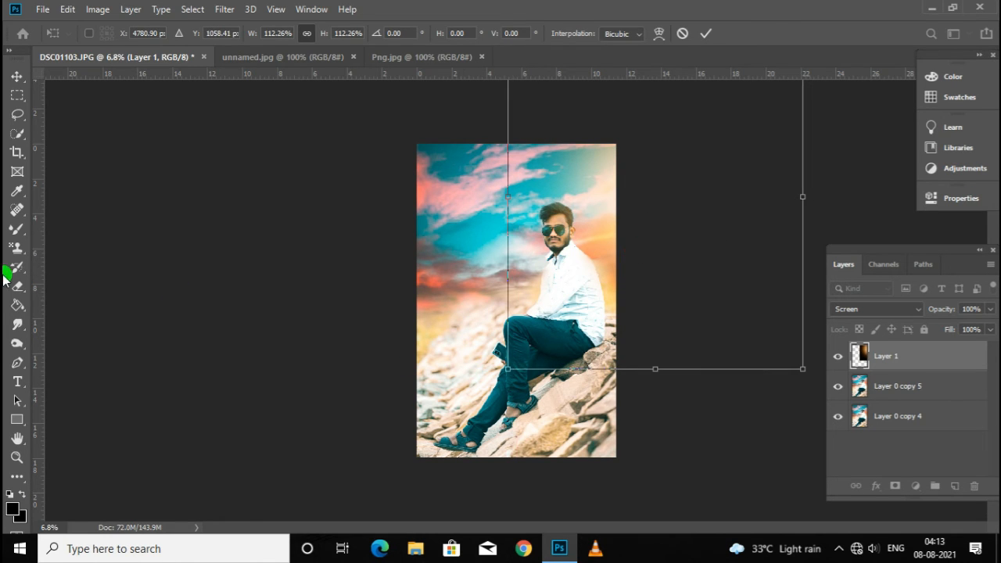
pyautogui.press('Return')
# Crop away the glow outside the canvas and merge Layer 1 with the two photo layers below it
pyautogui.click(17, 152)
pyautogui.rightClick(465, 407)
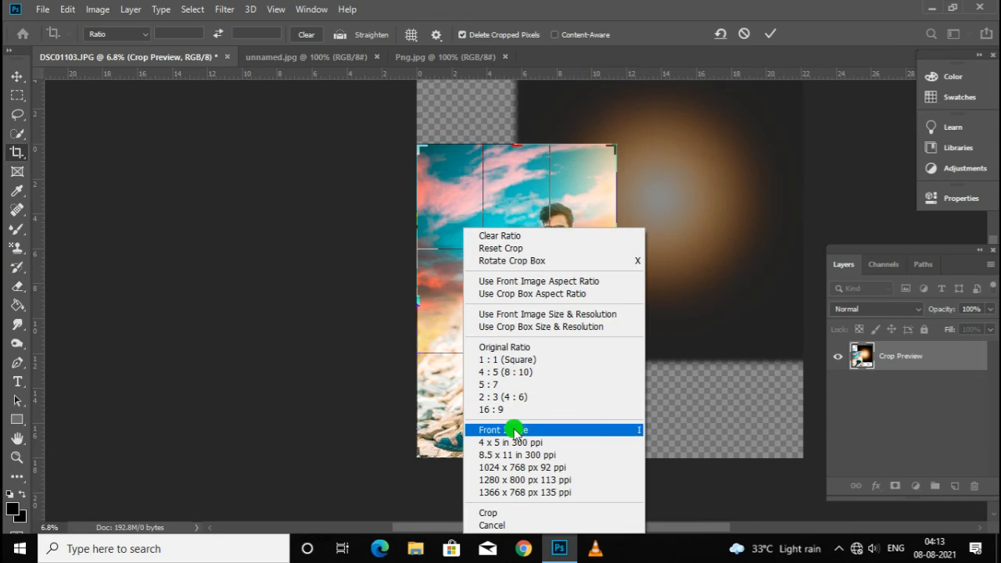
pyautogui.click(509, 512)
pyautogui.keyDown('shift'); pyautogui.click(894, 414); pyautogui.keyUp('shift')
pyautogui.rightClick(894, 414)
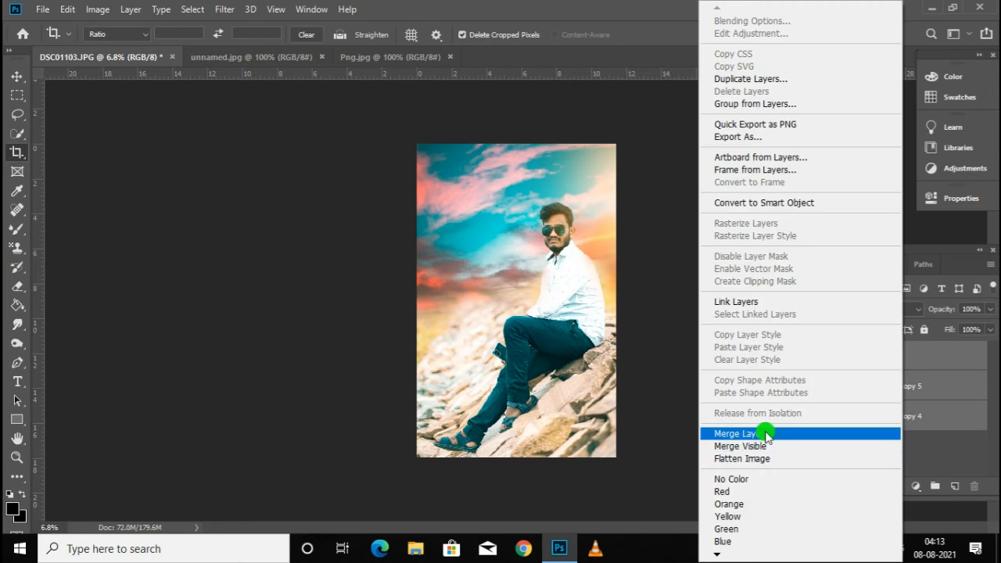
pyautogui.click(766, 434)
# Duplicate the merged Layer 1 three times
pyautogui.moveTo(911, 363); pyautogui.dragTo(954, 486)
pyautogui.moveTo(912, 358); pyautogui.dragTo(954, 486)
pyautogui.moveTo(912, 358); pyautogui.dragTo(954, 485)
pyautogui.scroll(-4, 482, 227)
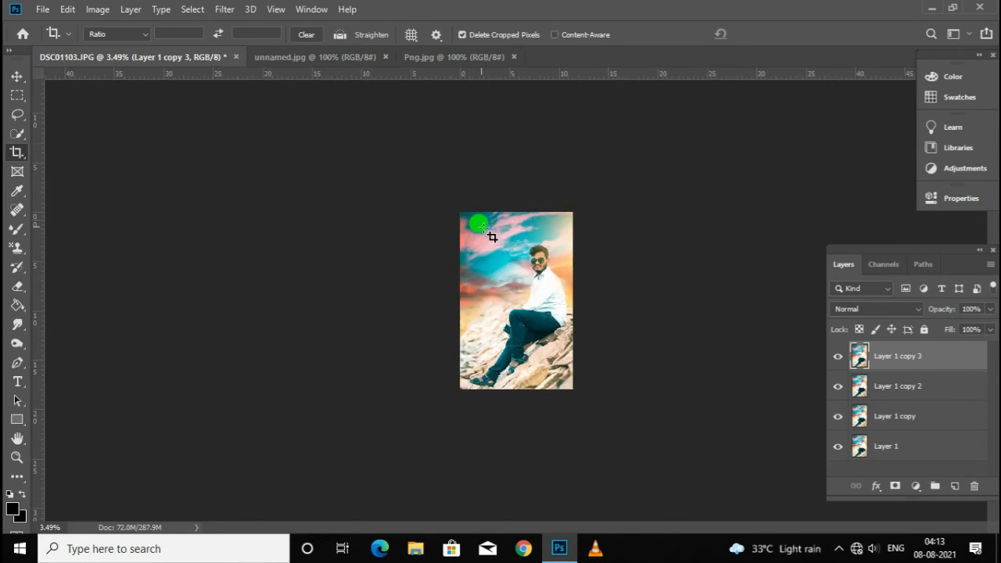
pyautogui.scroll(10, 482, 227)
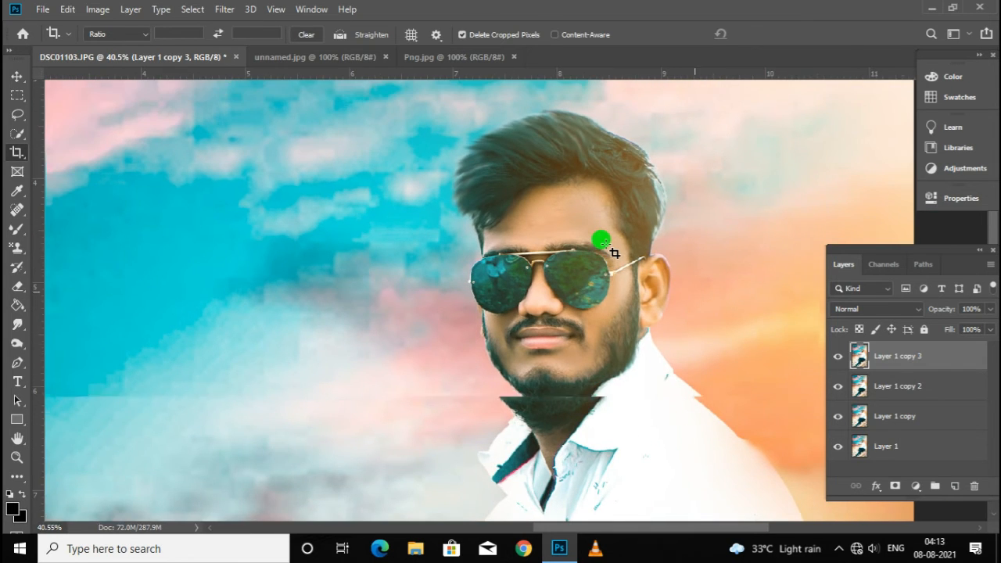
pyautogui.scroll(-8, 600, 241)
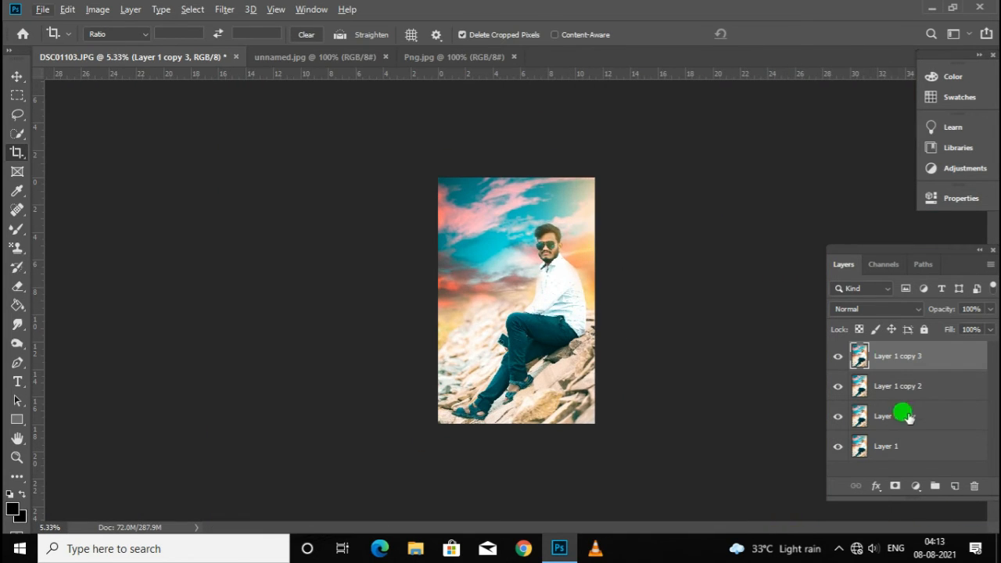
# Start the Camera Raw filter on Layer 1 copy 3 and set Contrast +20, Shadows -8 and Blacks -11
pyautogui.click(229, 9)
pyautogui.click(622, 347)
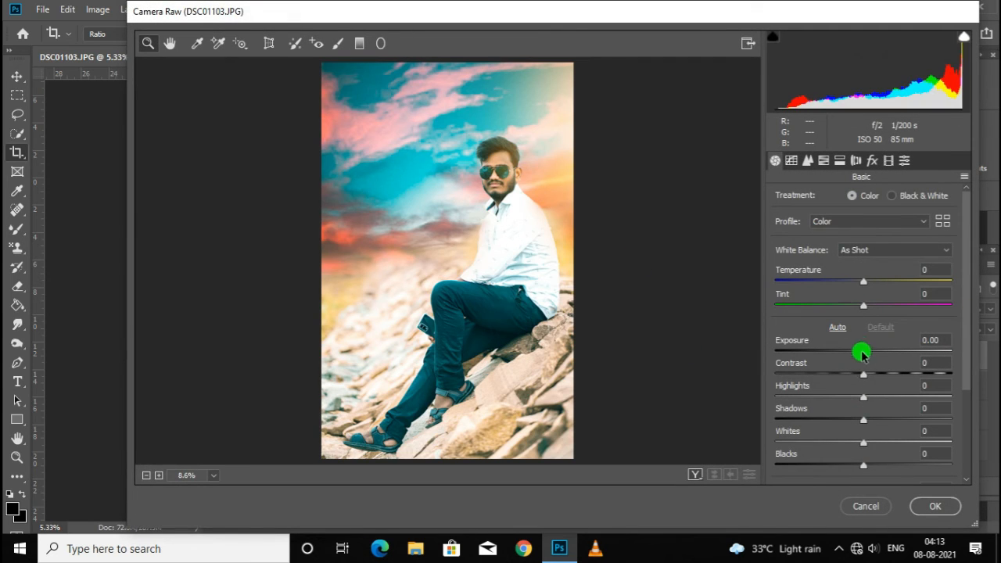
pyautogui.moveTo(863, 374); pyautogui.dragTo(890, 374)
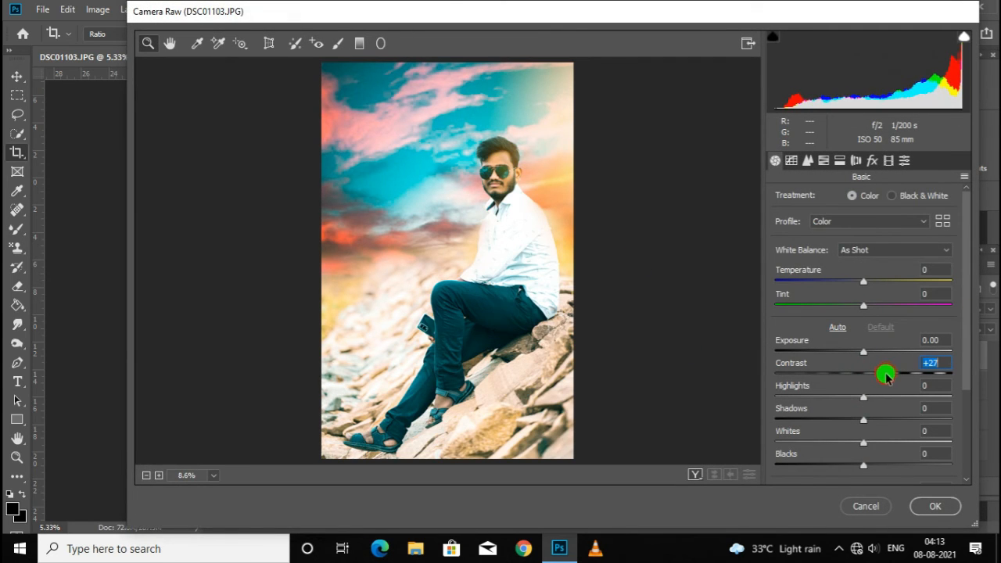
pyautogui.moveTo(863, 422); pyautogui.dragTo(838, 421)
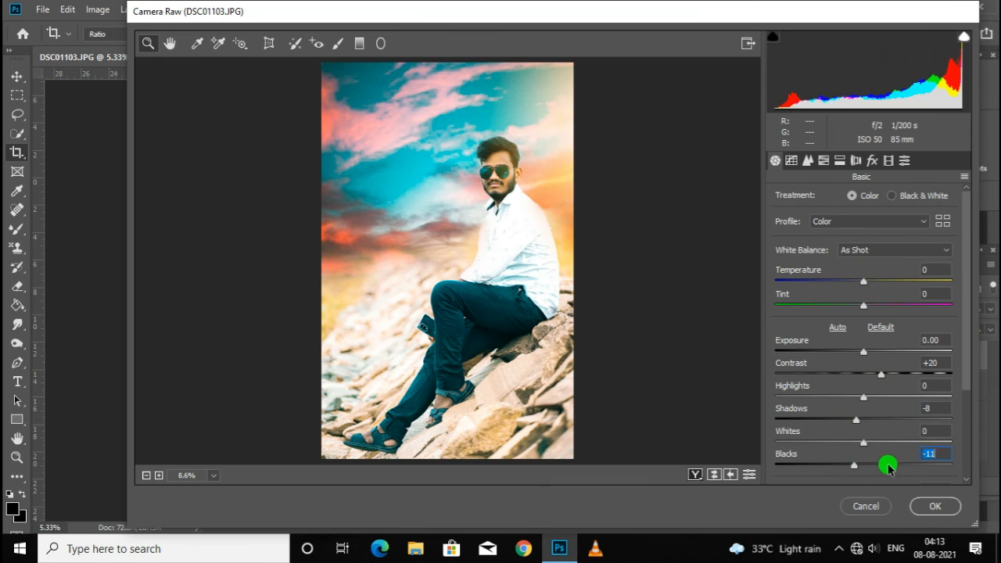
# Set Texture to +5 and Dehaze to about +12 in the Basic adjustments
pyautogui.scroll(-1, 883, 468)
pyautogui.scroll(-3, 860, 462)
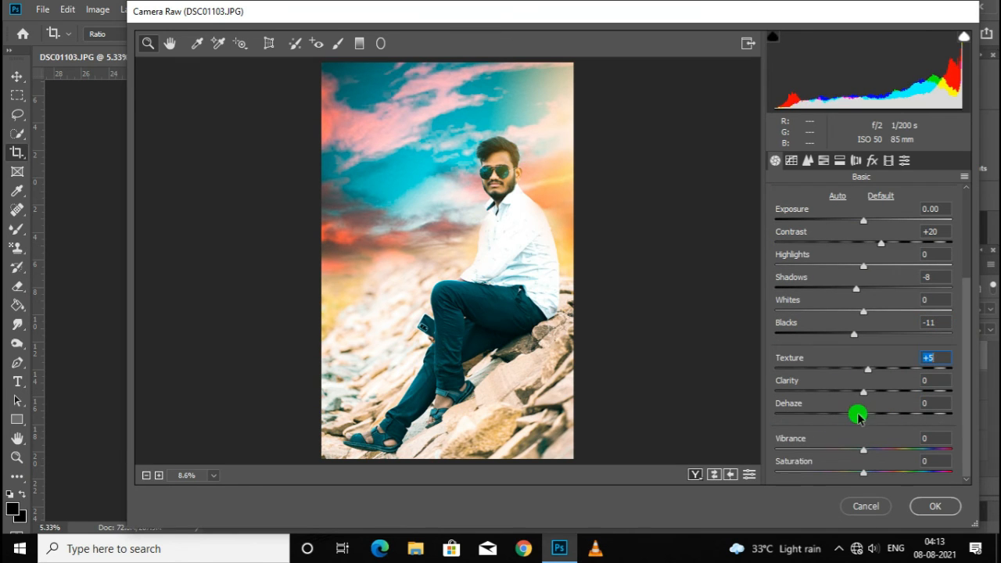
pyautogui.moveTo(858, 416)
pyautogui.mouseDown()
pyautogui.moveTo(894, 412)
pyautogui.moveTo(877, 420)
pyautogui.mouseUp()
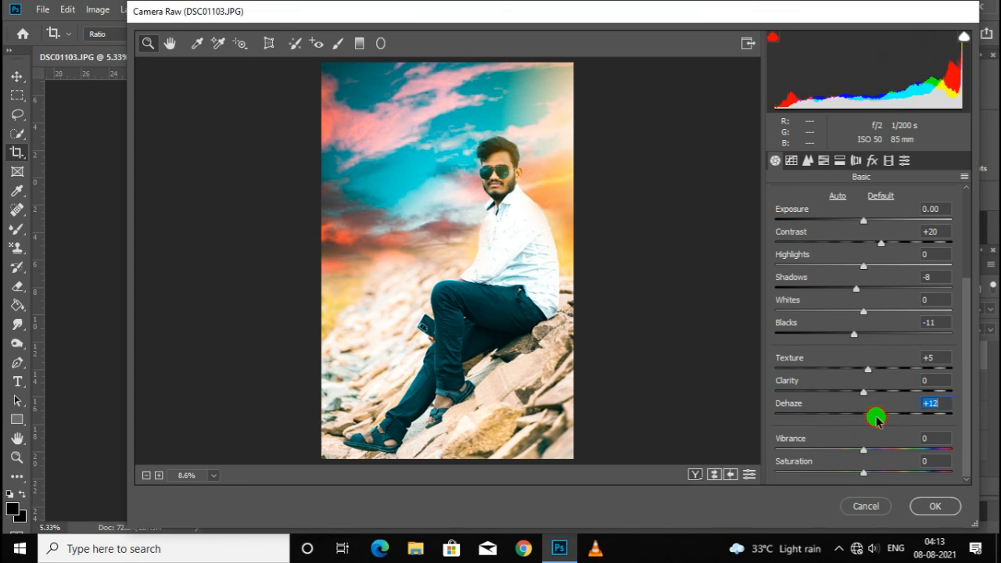
# Set the HSL Greens hue to -5 and the Yellows hue to about -47
pyautogui.click(825, 162)
pyautogui.click(784, 199)
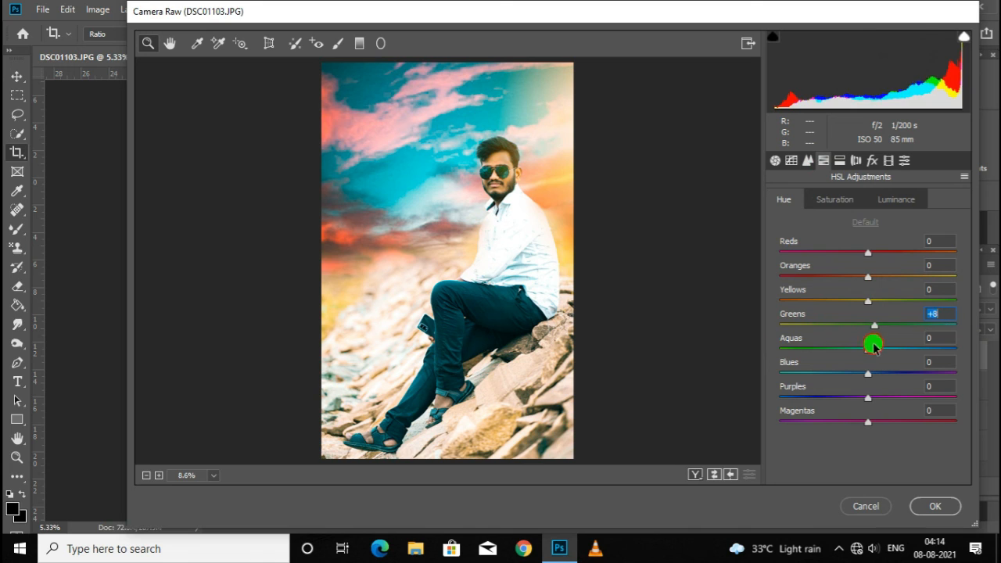
pyautogui.moveTo(871, 304); pyautogui.dragTo(832, 313)
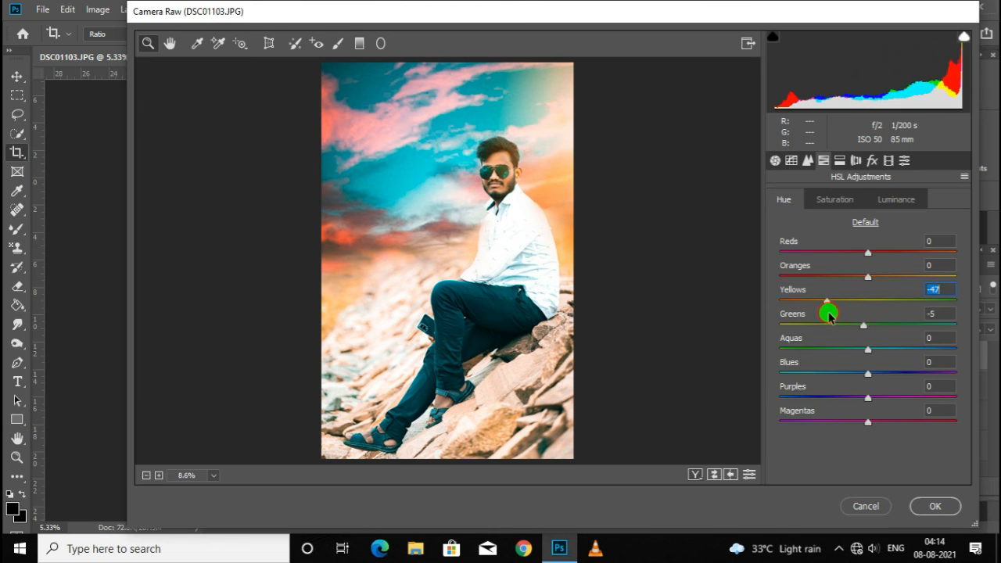
# Set the Yellows saturation to about -28 and the Blues luminance to about -21, and apply the Camera Raw adjustments
pyautogui.click(850, 200)
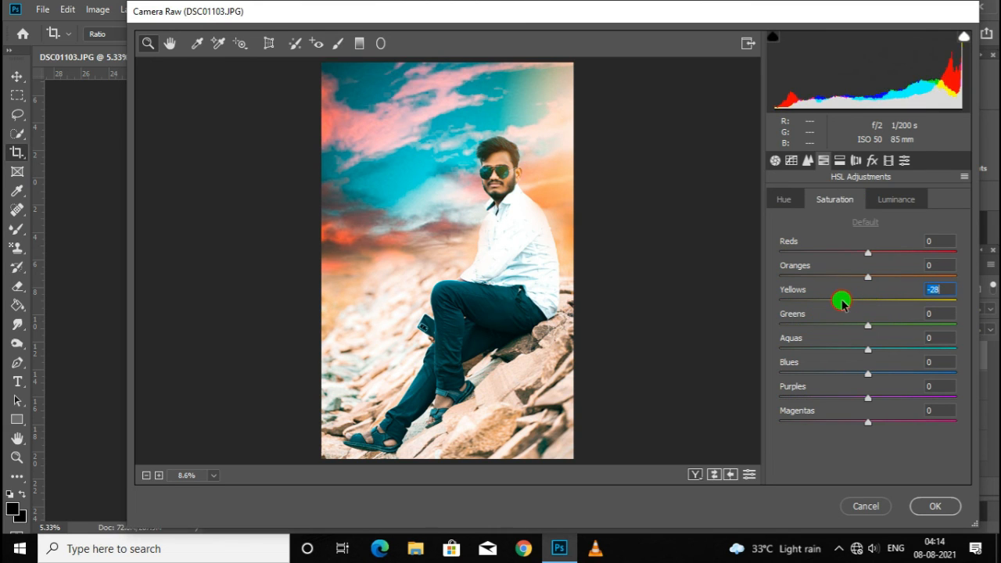
pyautogui.click(876, 202)
pyautogui.moveTo(868, 374)
pyautogui.mouseDown()
pyautogui.moveTo(818, 375)
pyautogui.moveTo(851, 374)
pyautogui.mouseUp()
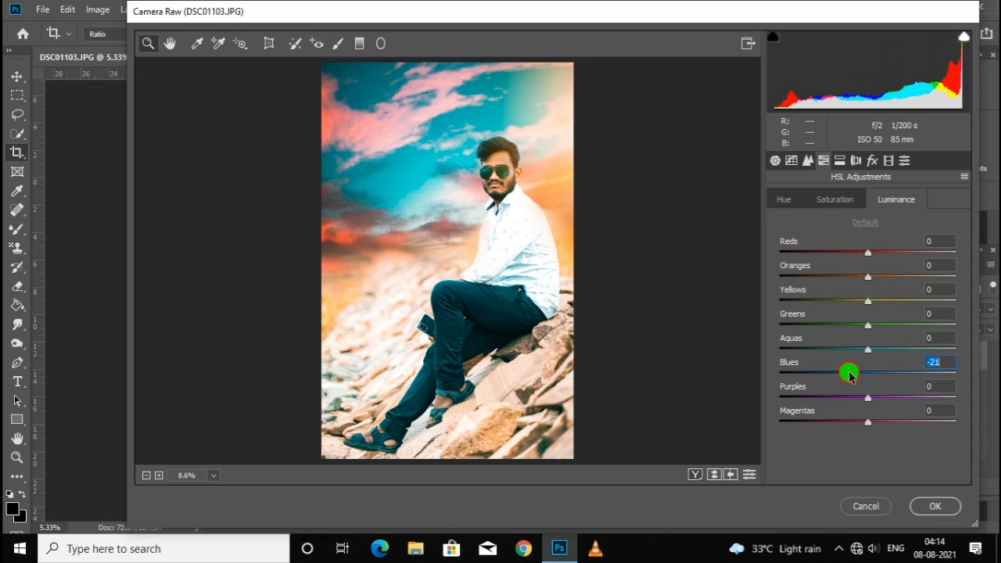
pyautogui.click(933, 507)
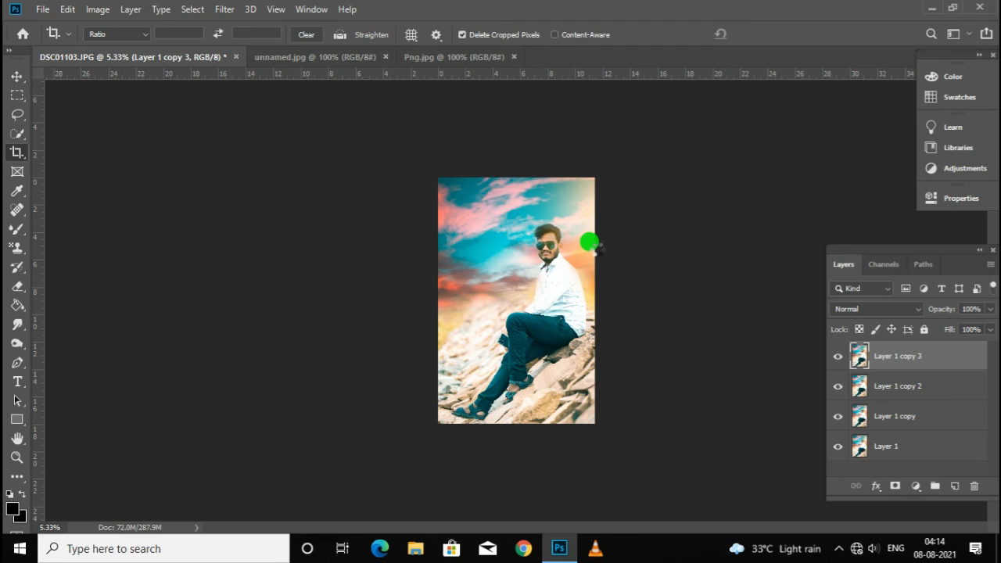
# Merge Layer 1 and its three copies into a single layer
pyautogui.scroll(-2, 564, 219)
pyautogui.scroll(12, 559, 205)
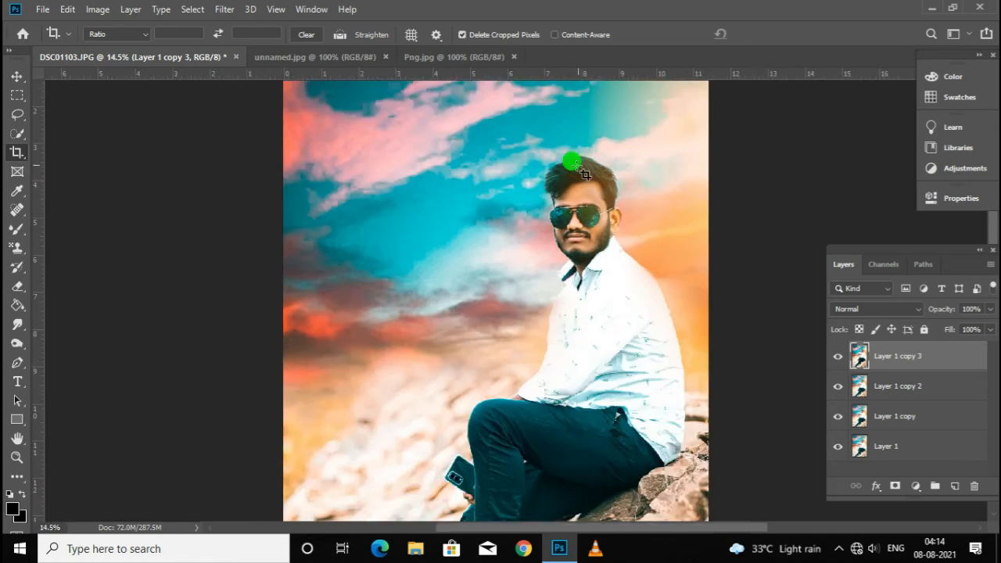
pyautogui.scroll(-6, 532, 262)
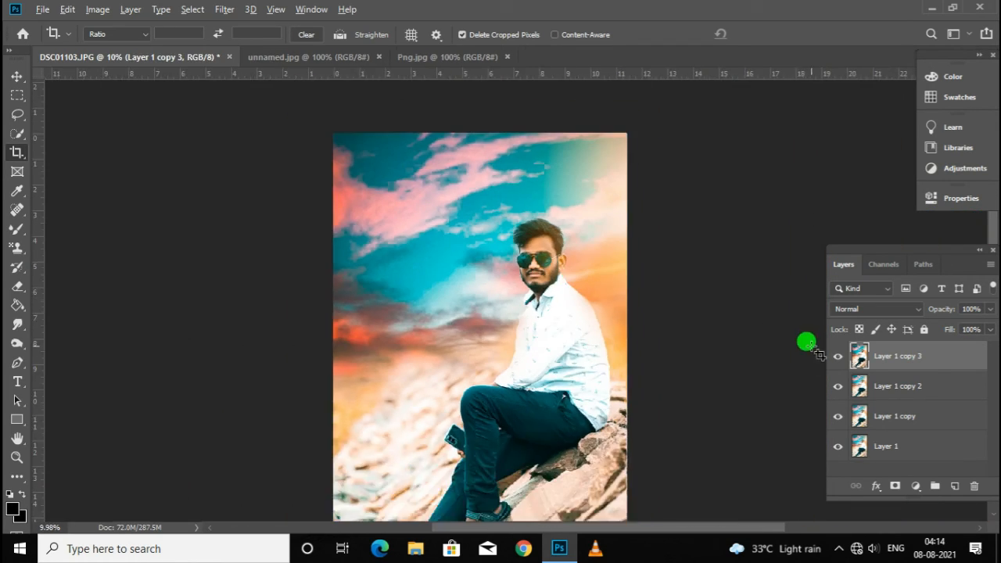
pyautogui.scroll(-2, 812, 347)
pyautogui.click(915, 388)
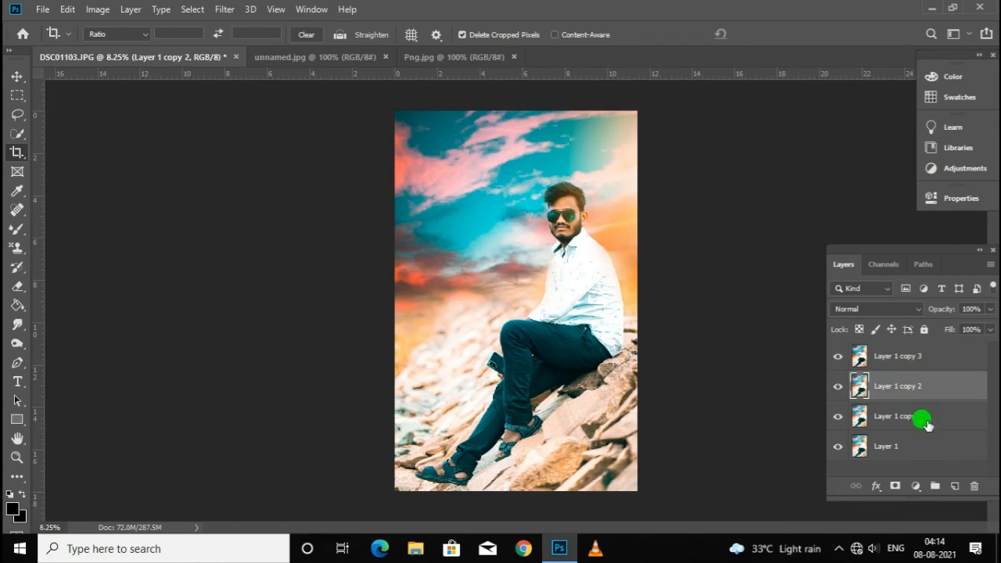
pyautogui.keyDown('shift'); pyautogui.click(921, 419); pyautogui.keyUp('shift')
pyautogui.keyDown('shift'); pyautogui.click(921, 443); pyautogui.keyUp('shift')
pyautogui.keyDown('shift'); pyautogui.click(907, 359); pyautogui.keyUp('shift')
pyautogui.keyDown('shift'); pyautogui.click(919, 423); pyautogui.keyUp('shift')
pyautogui.rightClick(922, 428)
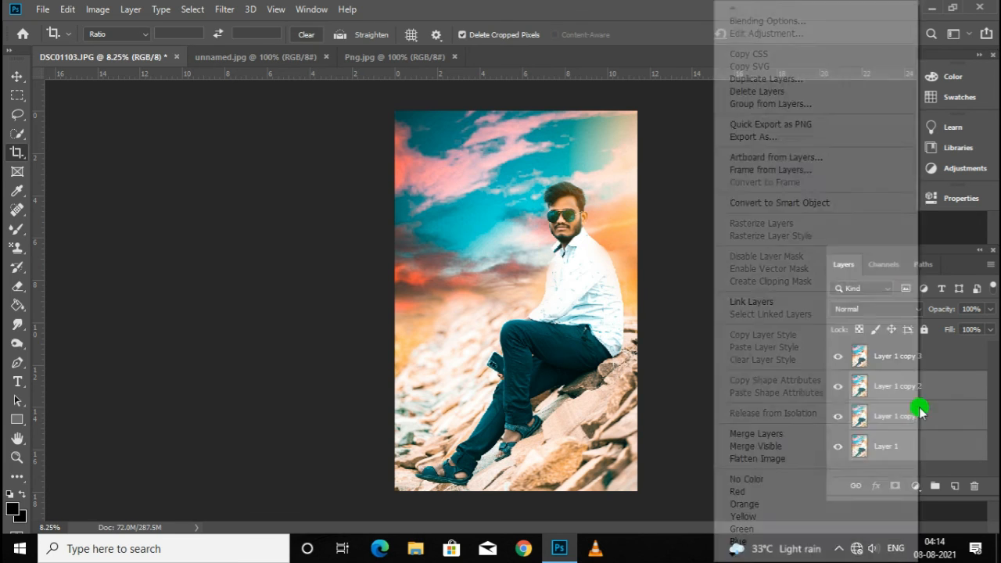
pyautogui.click(754, 434)
pyautogui.rightClick(900, 357)
pyautogui.click(755, 434)
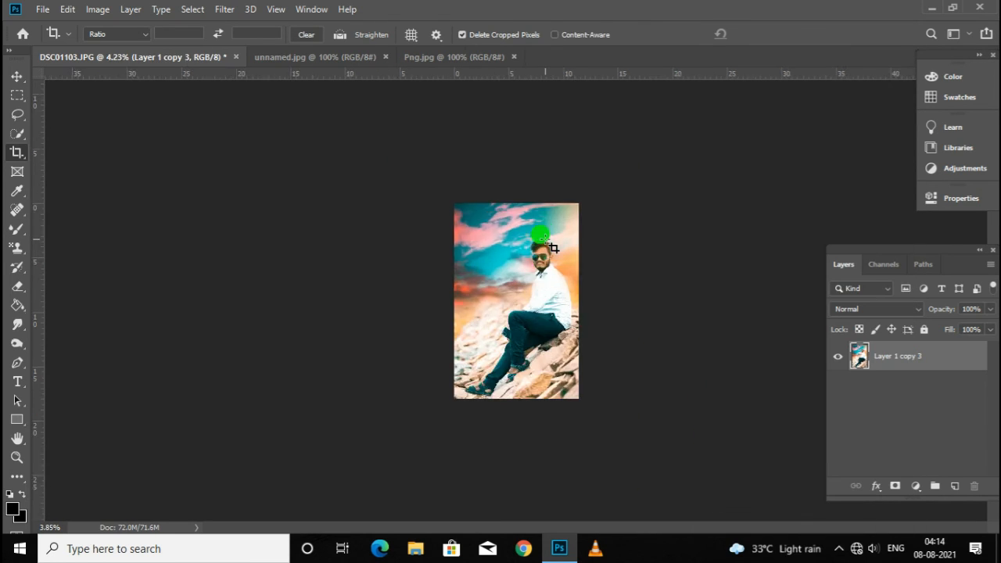
# Start saving the finished image under a new name, choosing the JPEG format and the file name gggfg
pyautogui.scroll(-1, 552, 291)
pyautogui.scroll(1, 554, 247)
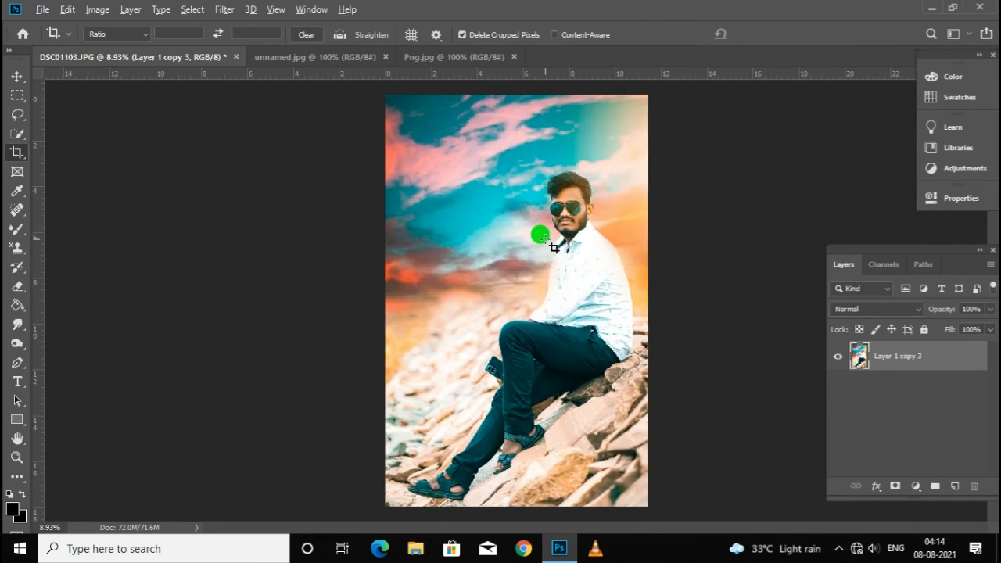
pyautogui.scroll(-3, 568, 259)
pyautogui.scroll(1, 461, 187)
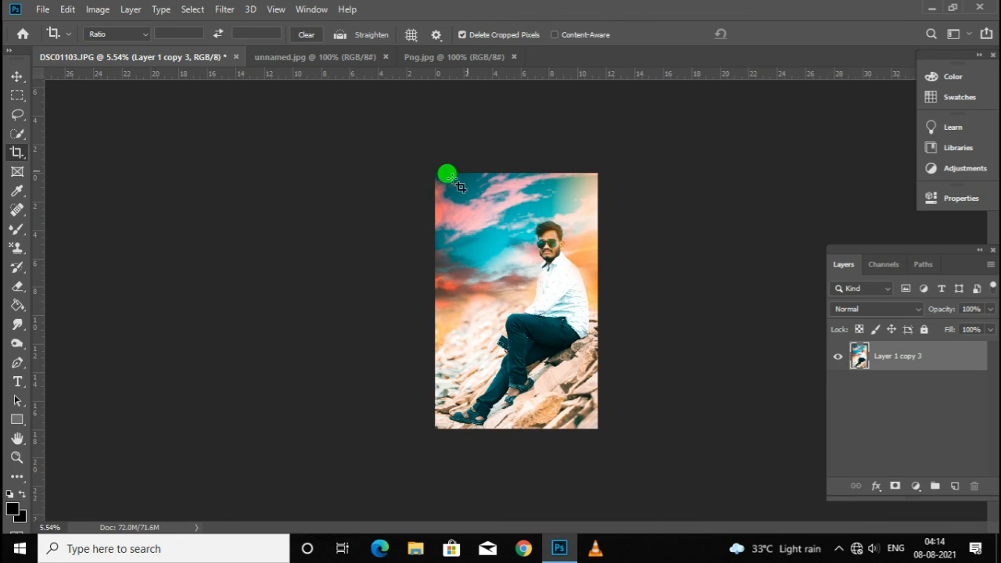
pyautogui.click(36, 9)
pyautogui.click(59, 175)
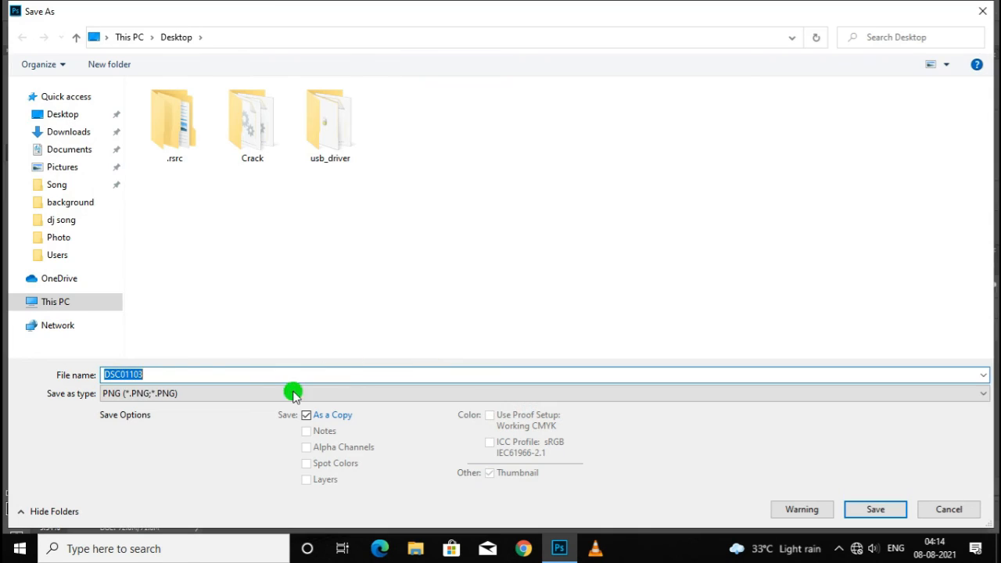
pyautogui.click(293, 393)
pyautogui.click(239, 297)
pyautogui.doubleClick(183, 369)
pyautogui.write('gggfg')
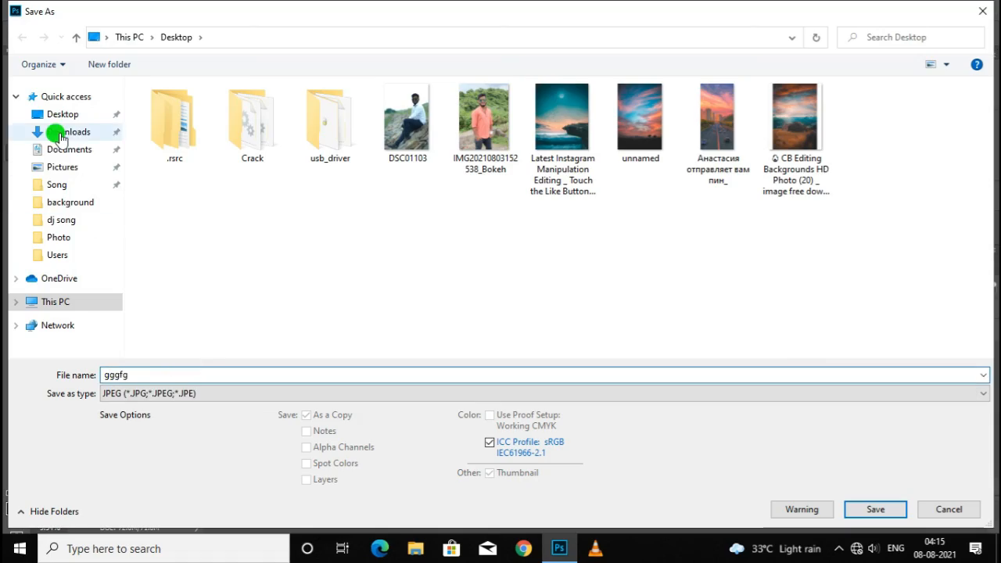
# Choose the Desktop as the destination and save the JPEG file there
pyautogui.click(53, 100)
pyautogui.click(63, 114)
pyautogui.click(876, 506)
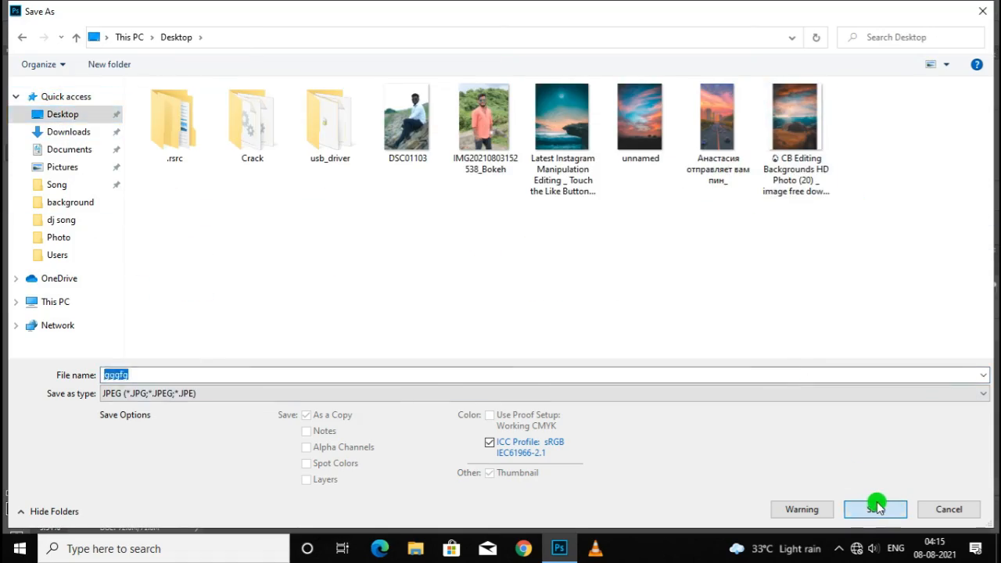
pyautogui.click(586, 114)
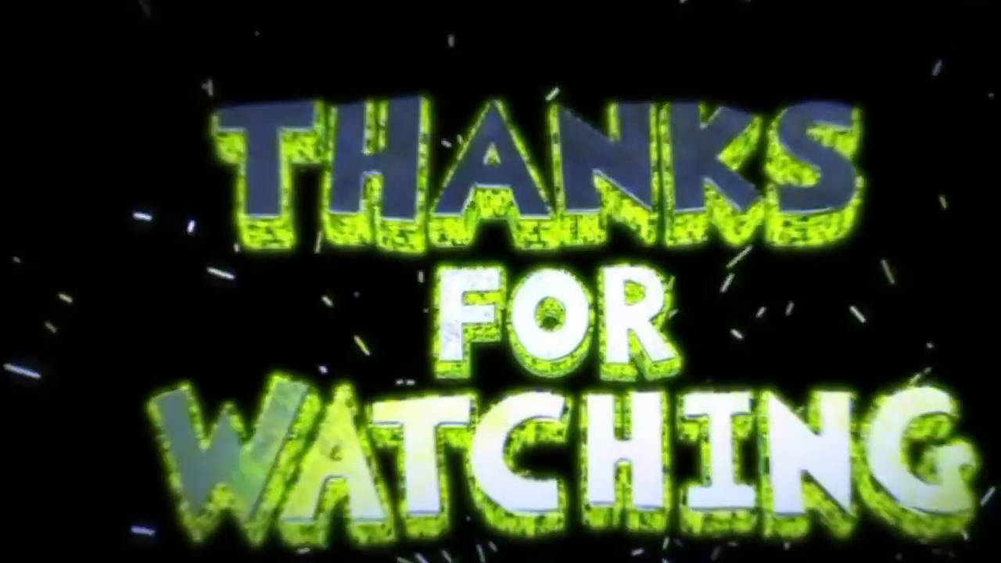